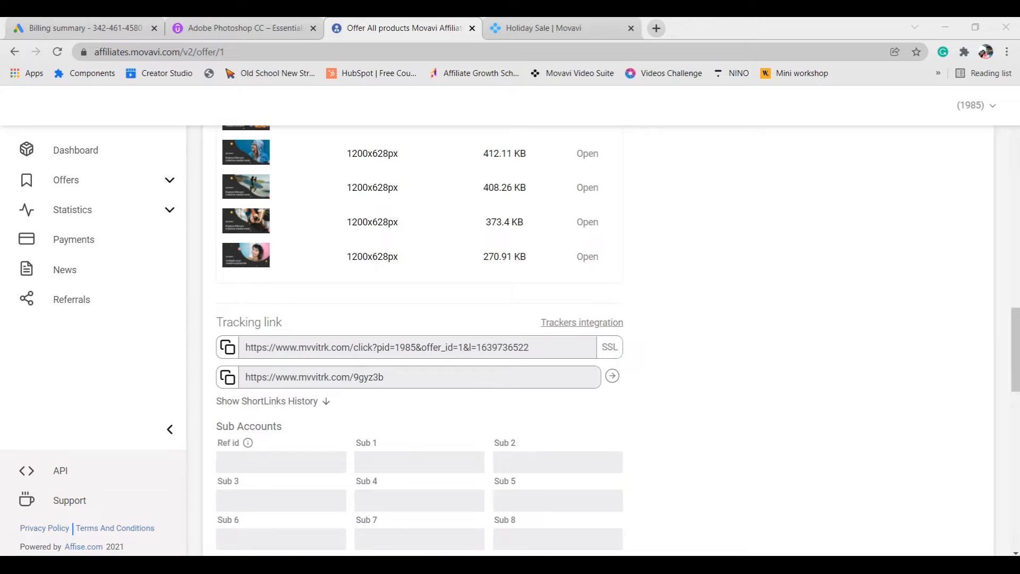
{"action": "left_click", "coordinate": [688, 565]}
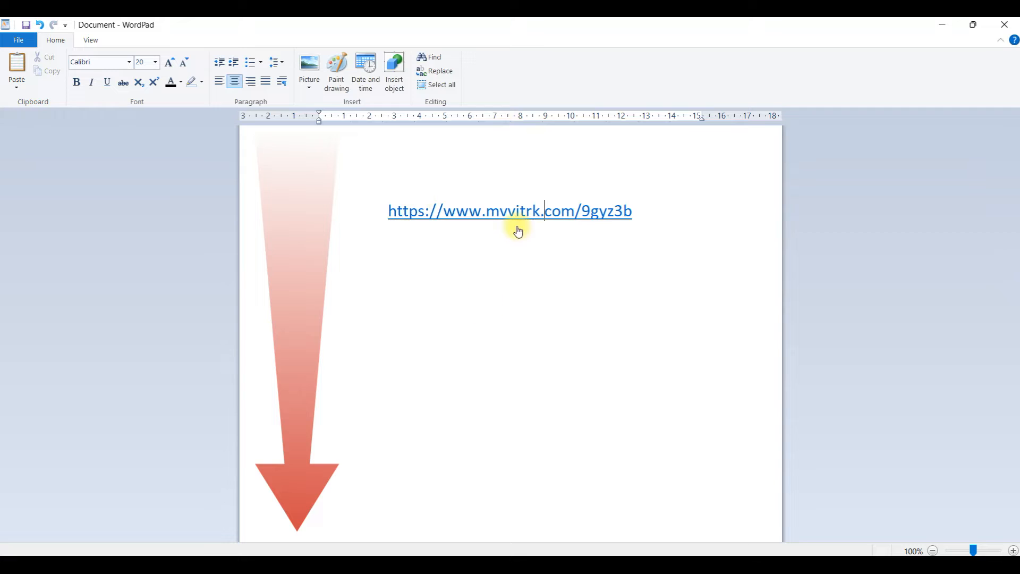
{"action": "left_click", "coordinate": [562, 213]}
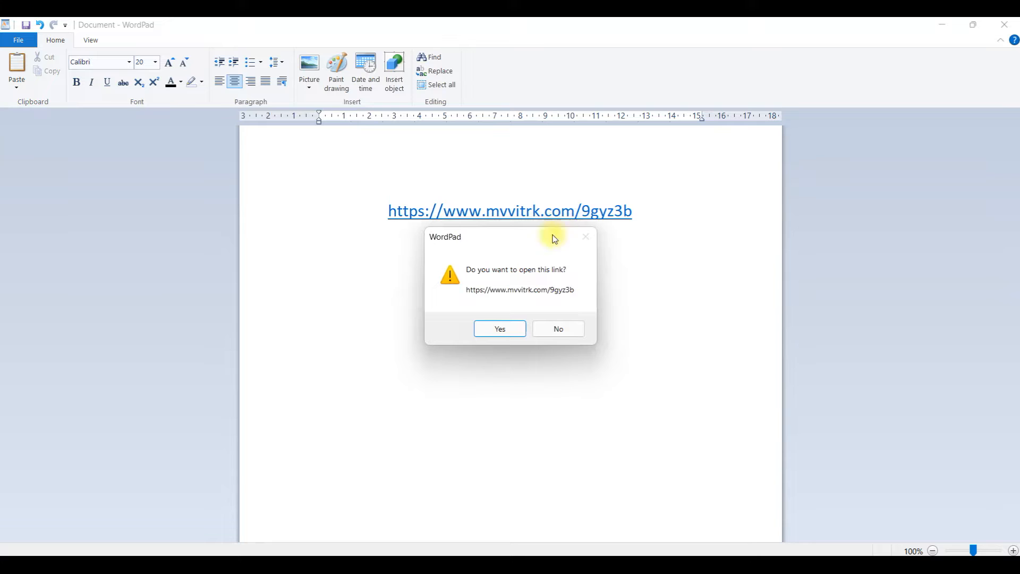
{"action": "left_click", "coordinate": [500, 329]}
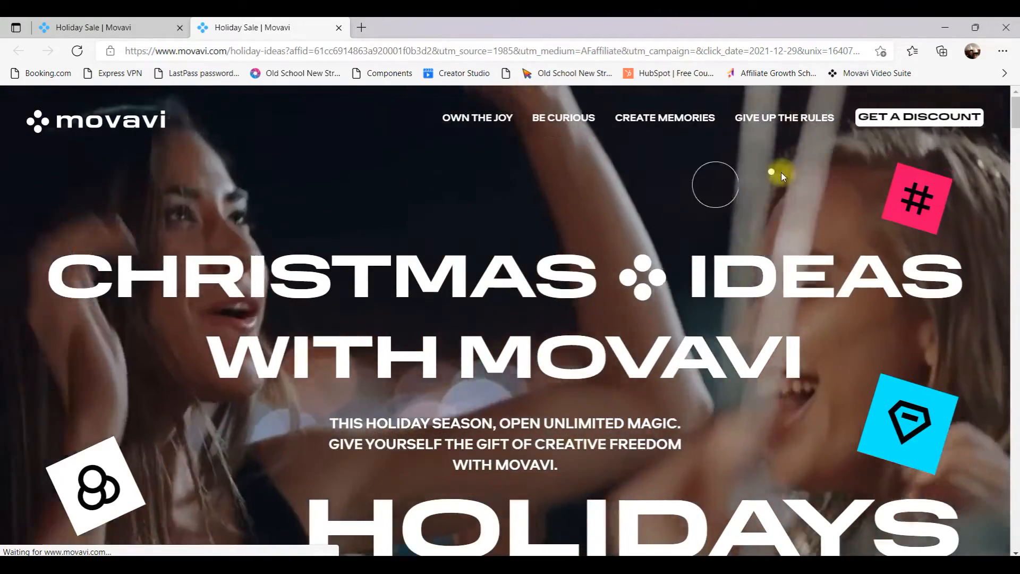
Examine the Movavi holiday sale page, including the Movavi Unlimited subscription, its included apps and the other discounted bundles.
{"action": "scroll", "coordinate": [817, 289], "scroll_direction": "down", "scroll_amount": 8}
{"action": "scroll", "coordinate": [816, 290], "scroll_direction": "down", "scroll_amount": 5}
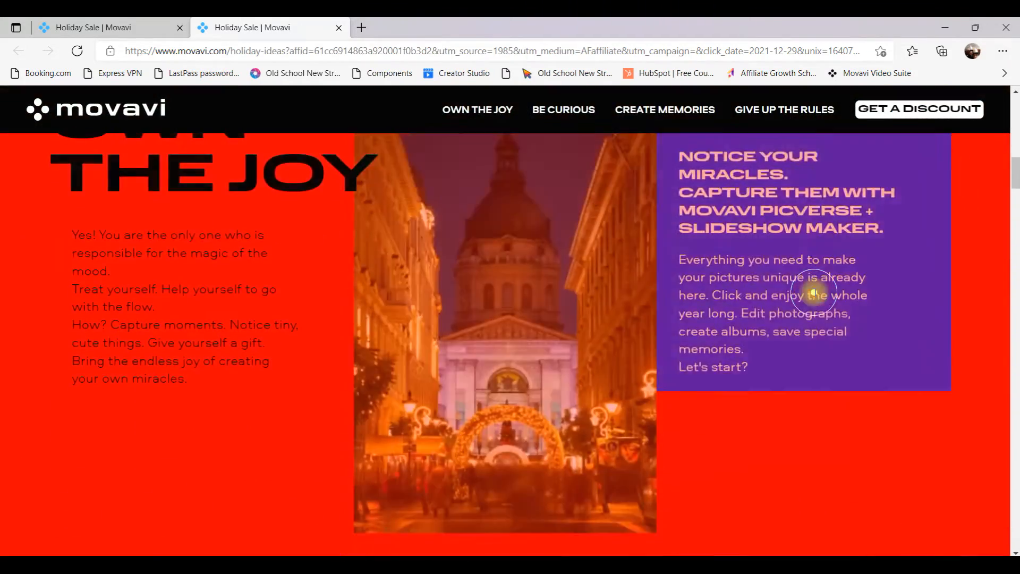
{"action": "scroll", "coordinate": [817, 289], "scroll_direction": "up", "scroll_amount": 12}
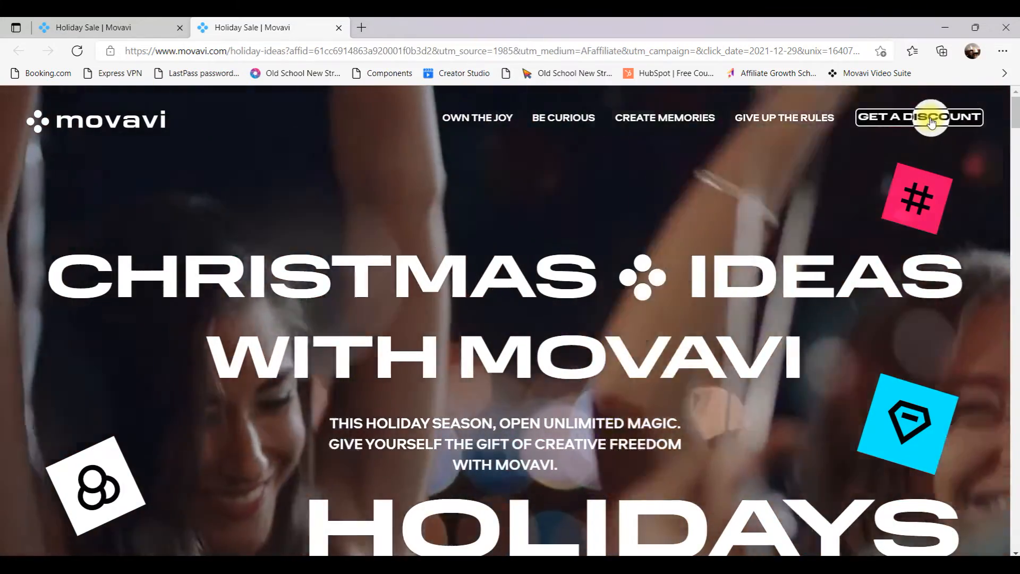
{"action": "left_click", "coordinate": [931, 122]}
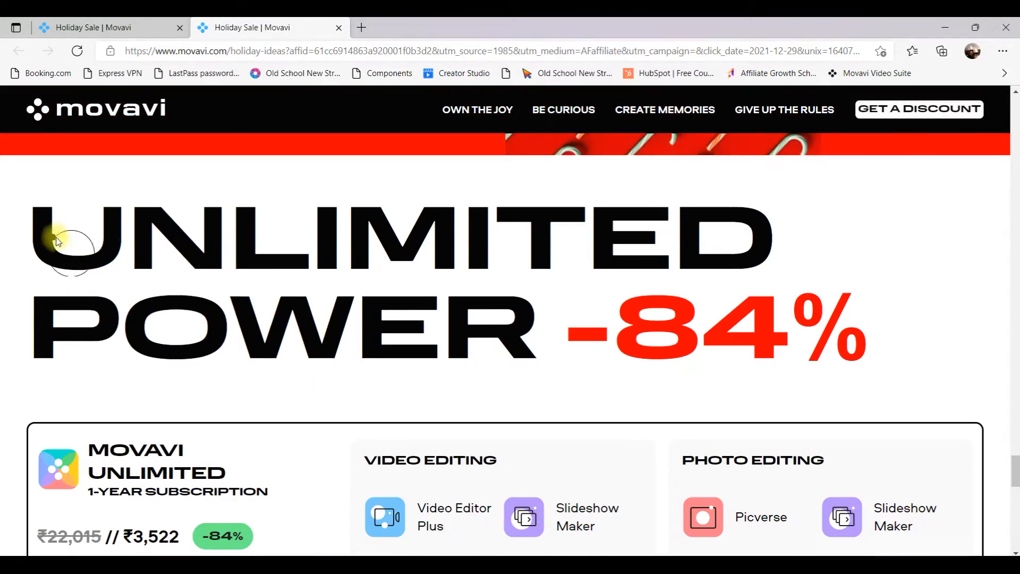
{"action": "scroll", "coordinate": [325, 368], "scroll_direction": "down", "scroll_amount": 3}
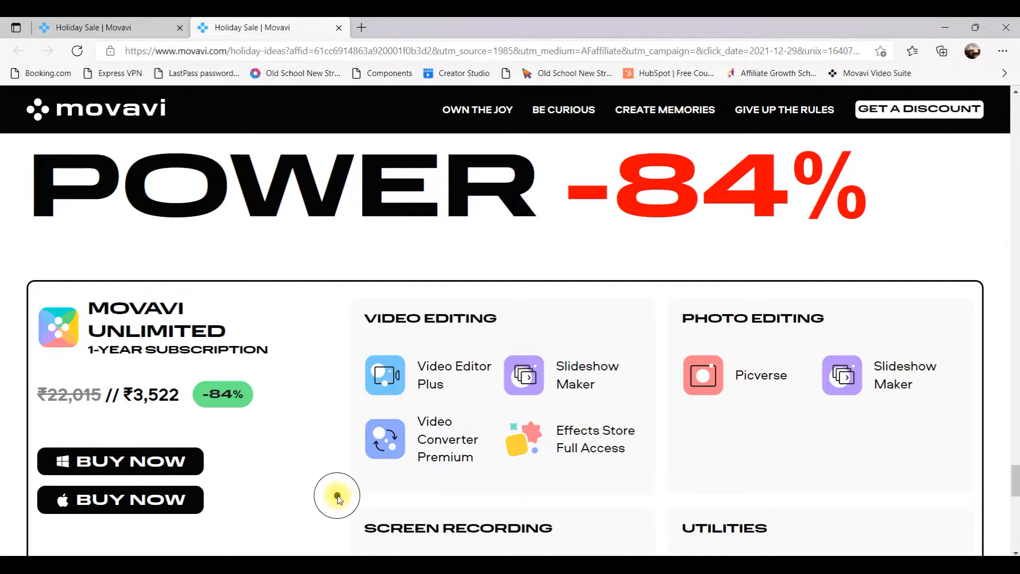
{"action": "scroll", "coordinate": [462, 314], "scroll_direction": "down", "scroll_amount": 3}
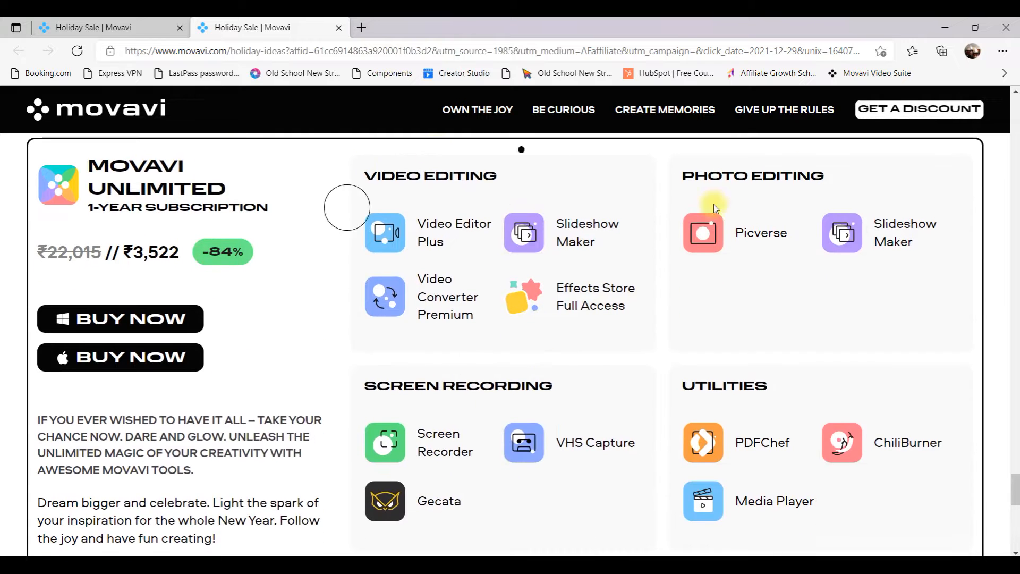
{"action": "scroll", "coordinate": [537, 455], "scroll_direction": "down", "scroll_amount": 8}
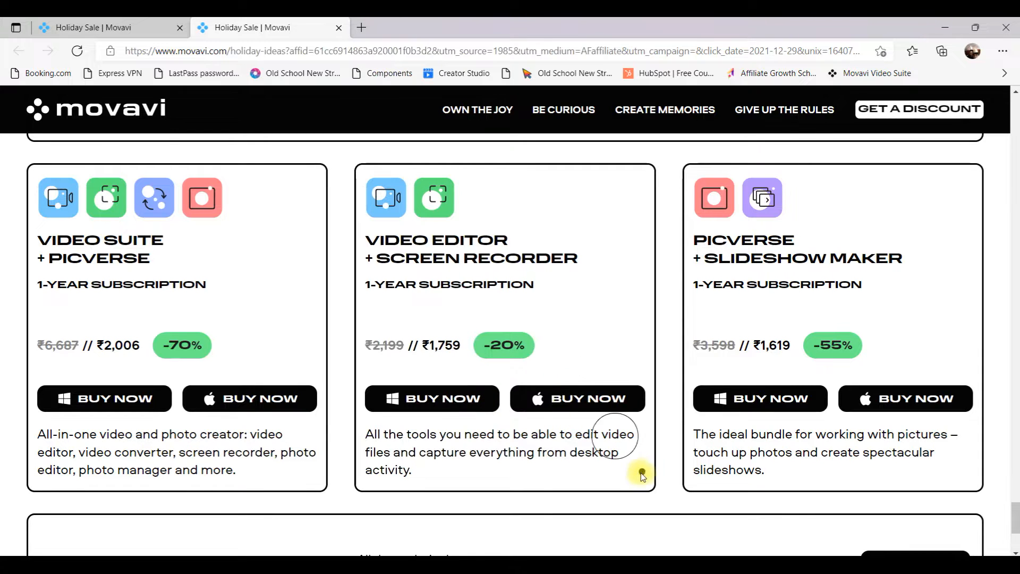
{"action": "scroll", "coordinate": [565, 198], "scroll_direction": "up", "scroll_amount": 8}
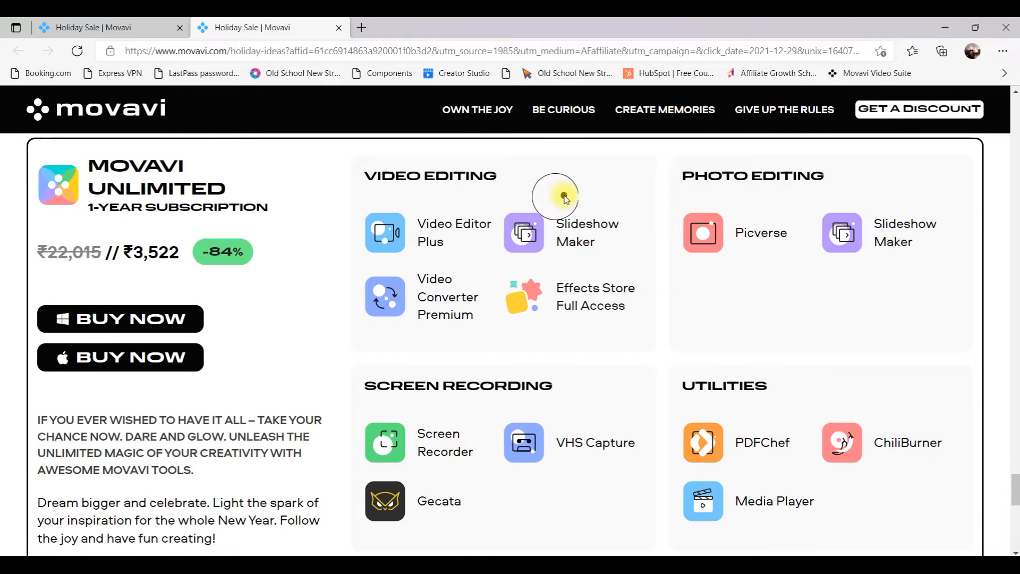
Minimize the browser windows, launch Movavi Video Suite 21 from the desktop and start a new video editing project.
{"action": "left_click", "coordinate": [947, 29]}
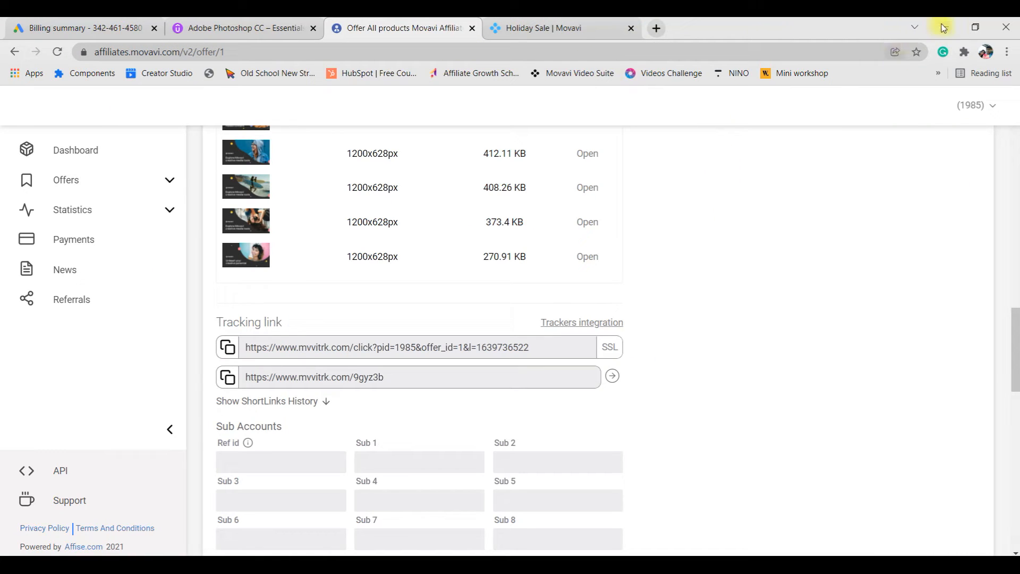
{"action": "left_click", "coordinate": [949, 27]}
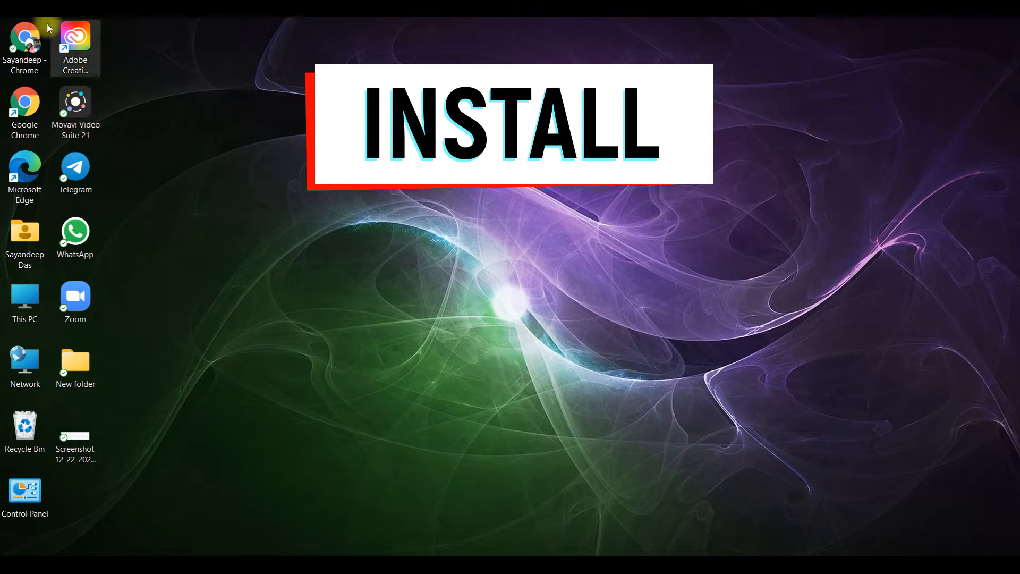
{"action": "double_click", "coordinate": [77, 106]}
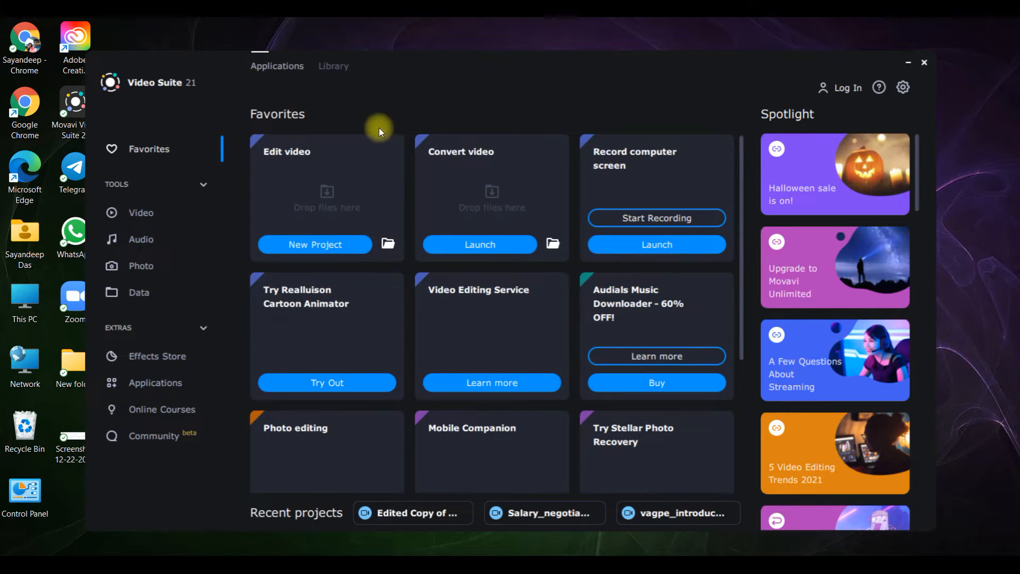
{"action": "left_click", "coordinate": [341, 246]}
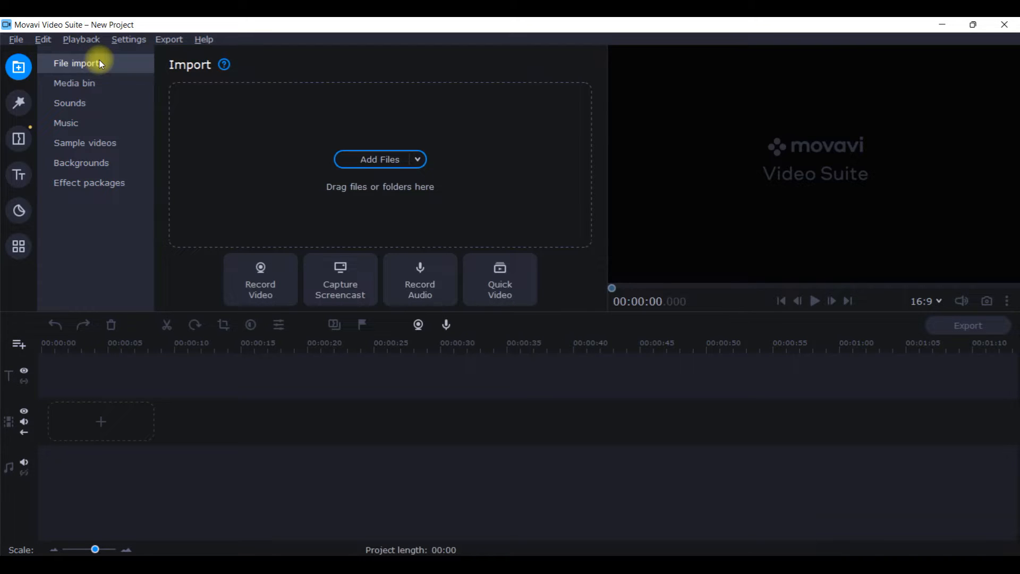
Import the video file Mamai Rime.mp4 into the project and show it in the media bin.
{"action": "left_click", "coordinate": [359, 160]}
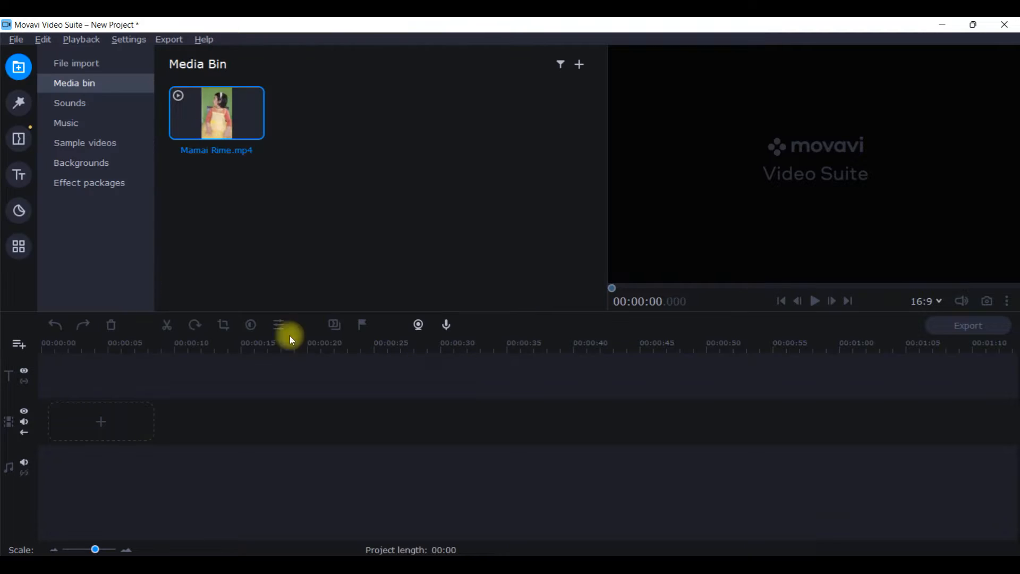
{"action": "left_click", "coordinate": [85, 64]}
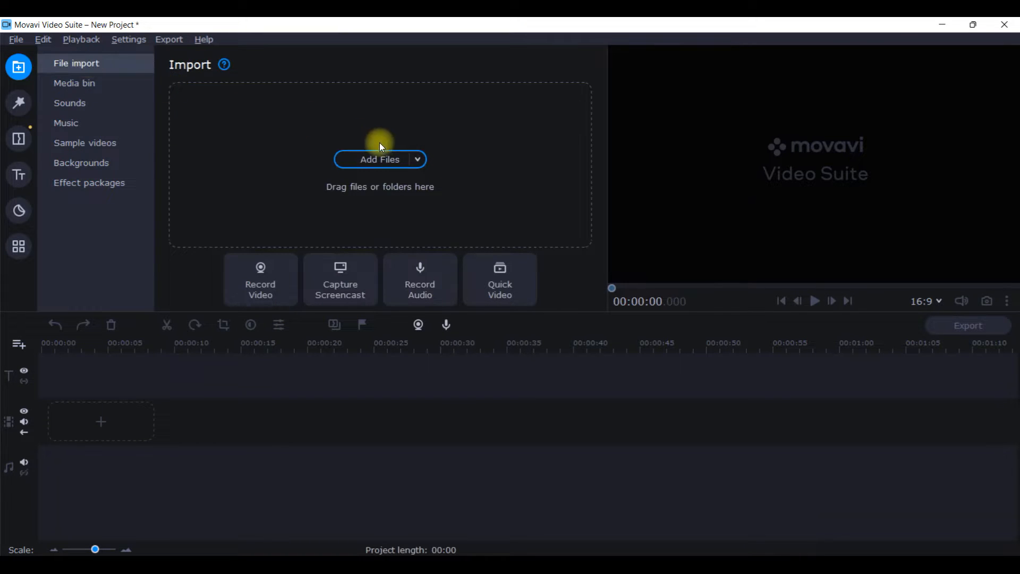
{"action": "left_click", "coordinate": [81, 83]}
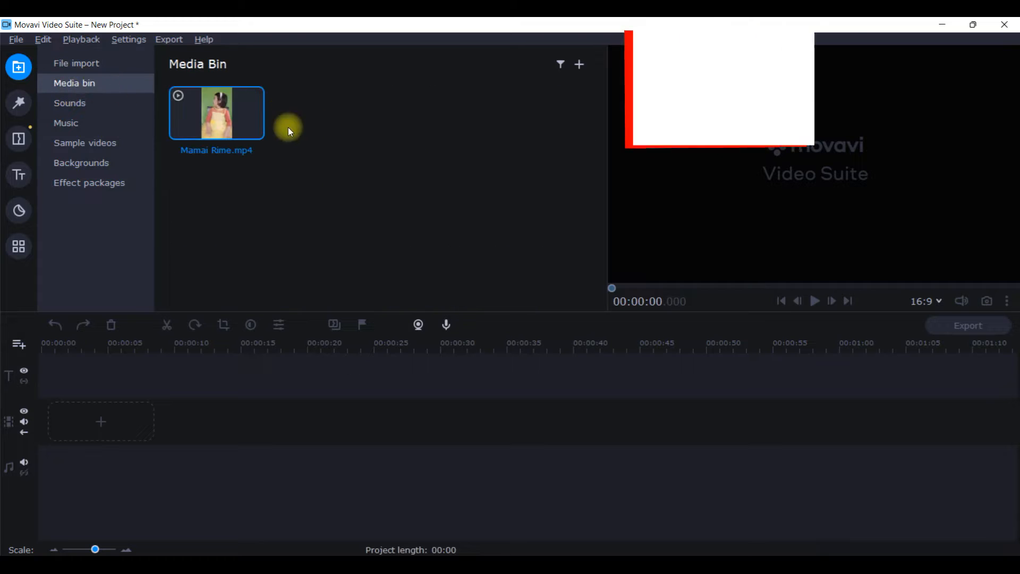
Look through the built-in sound effects and music tracks available for the project.
{"action": "left_click", "coordinate": [88, 102]}
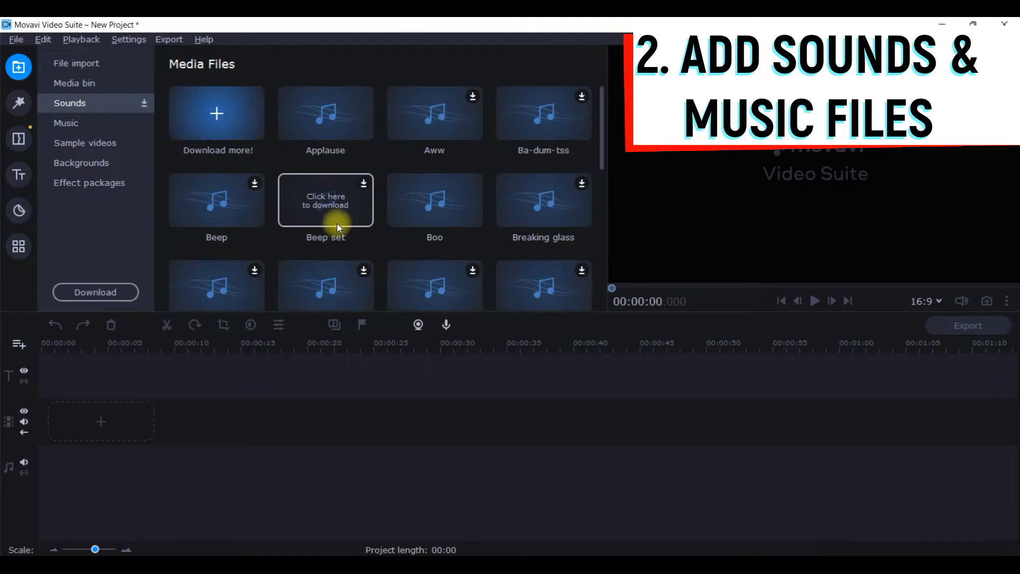
{"action": "scroll", "coordinate": [527, 176], "scroll_direction": "down", "scroll_amount": 1}
{"action": "scroll", "coordinate": [438, 187], "scroll_direction": "up", "scroll_amount": 1}
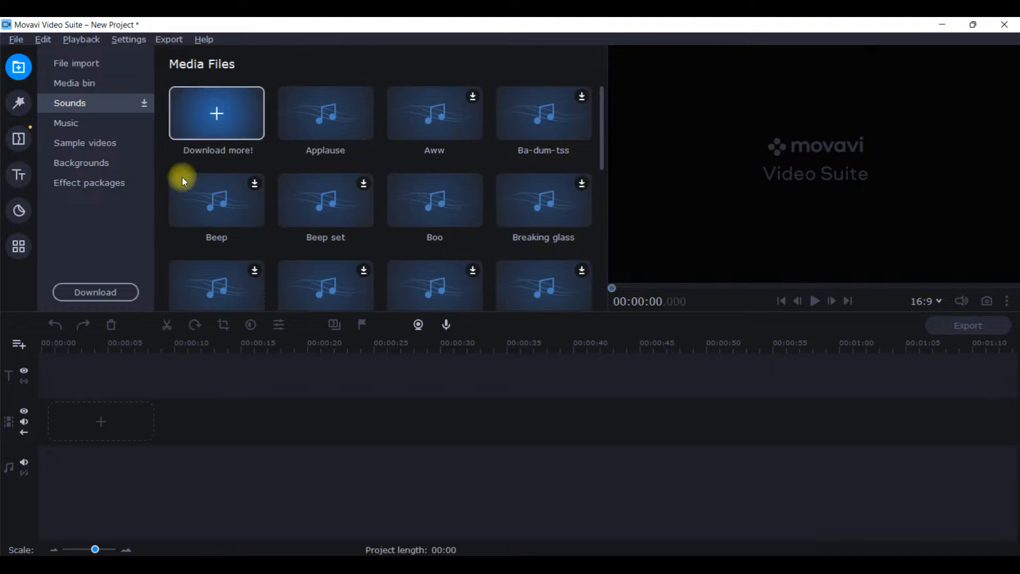
{"action": "scroll", "coordinate": [504, 192], "scroll_direction": "down", "scroll_amount": 1}
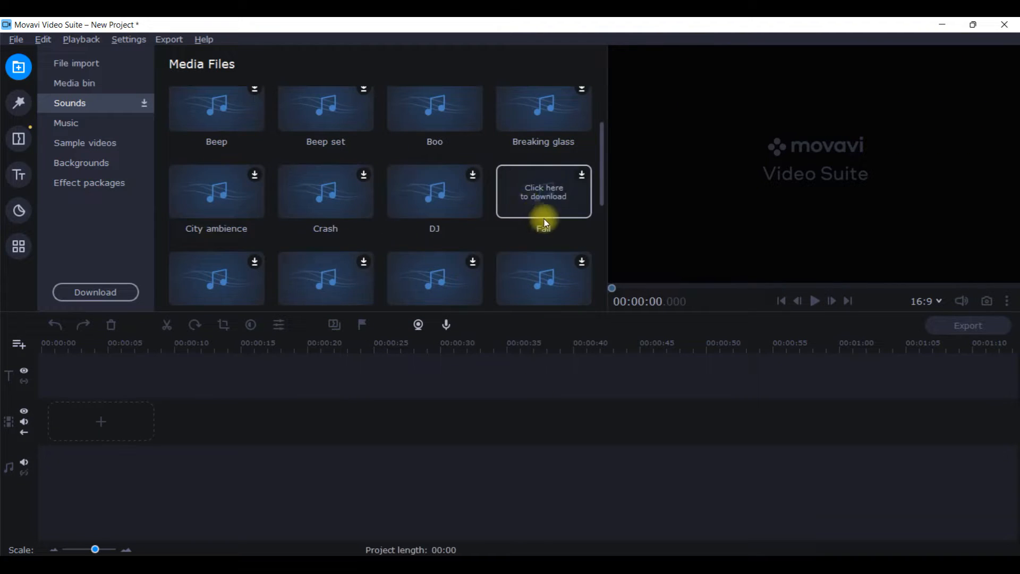
{"action": "left_click", "coordinate": [99, 123]}
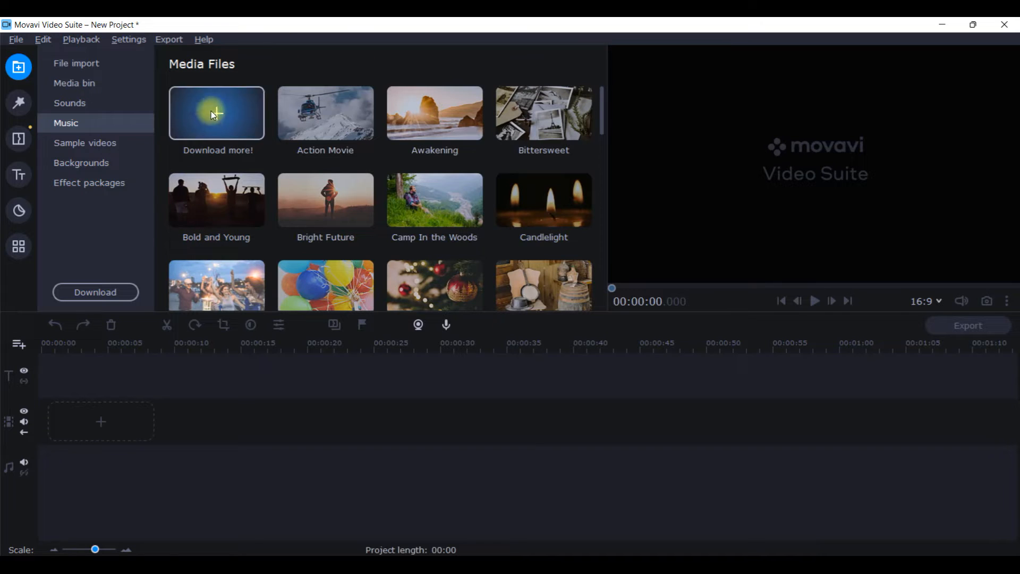
Look through the built-in sample videos and background images available for the project.
{"action": "left_click", "coordinate": [68, 141]}
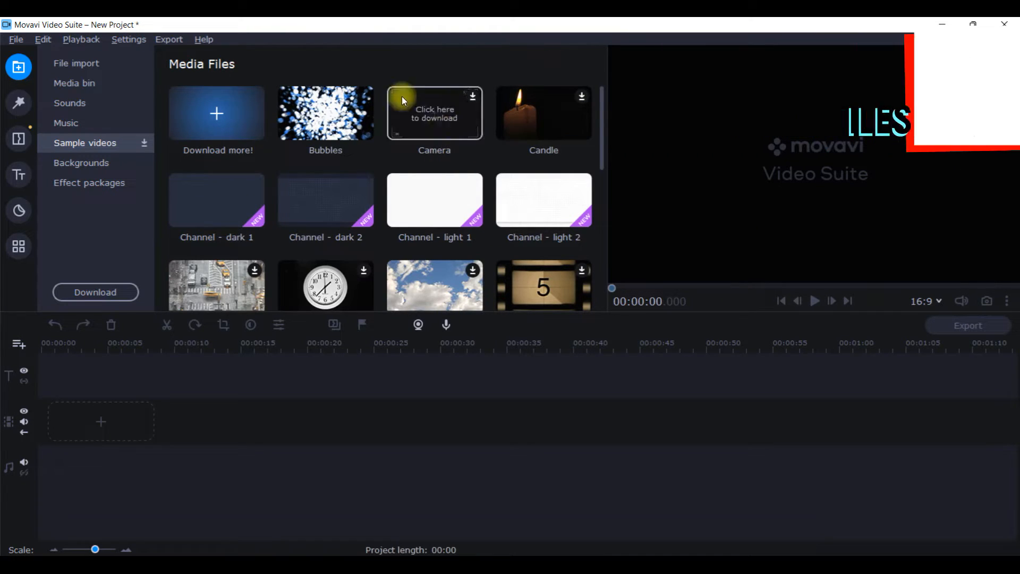
{"action": "scroll", "coordinate": [549, 209], "scroll_direction": "down", "scroll_amount": 2}
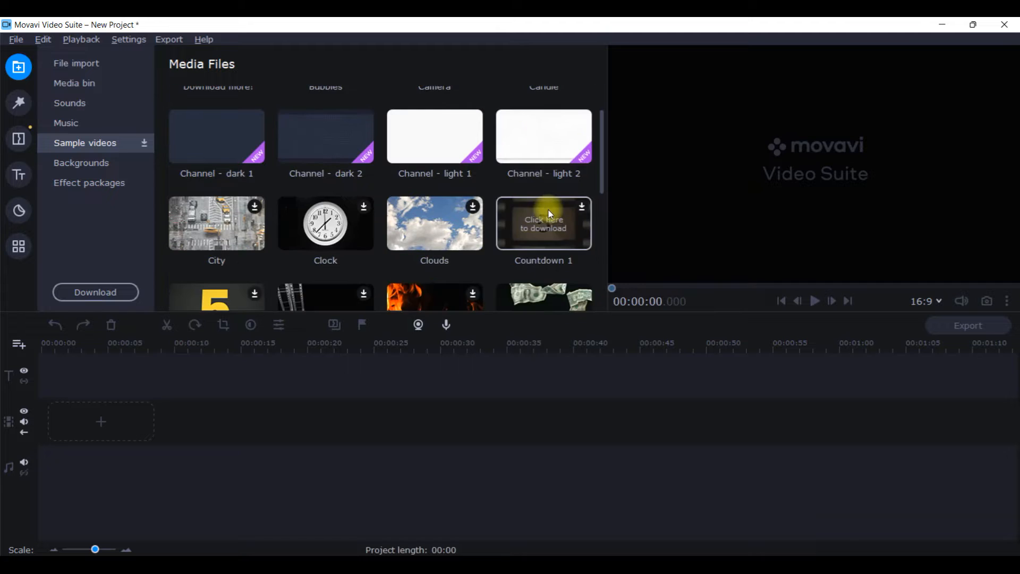
{"action": "scroll", "coordinate": [548, 210], "scroll_direction": "down", "scroll_amount": 6}
{"action": "scroll", "coordinate": [553, 199], "scroll_direction": "up", "scroll_amount": 6}
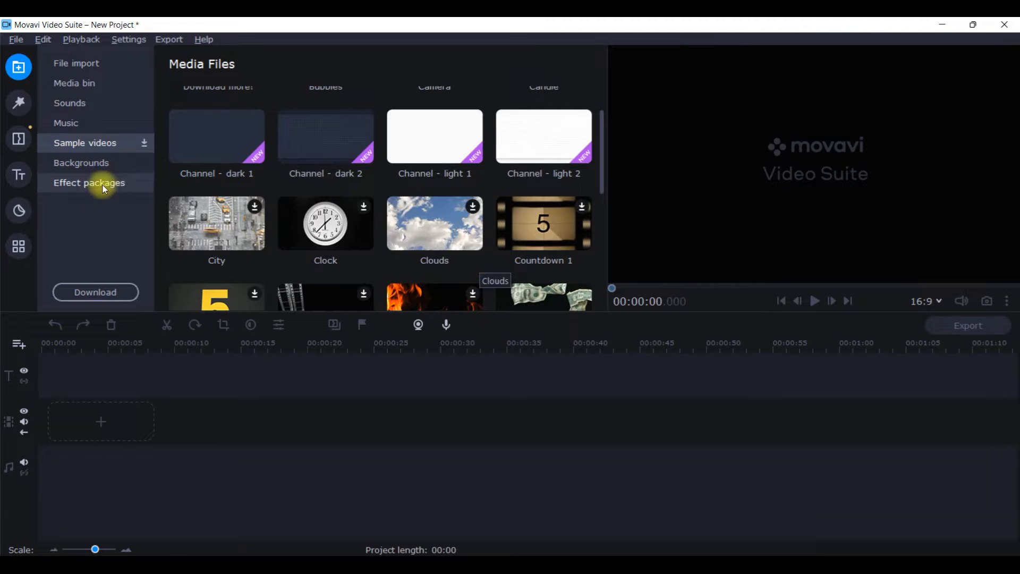
{"action": "left_click", "coordinate": [109, 162]}
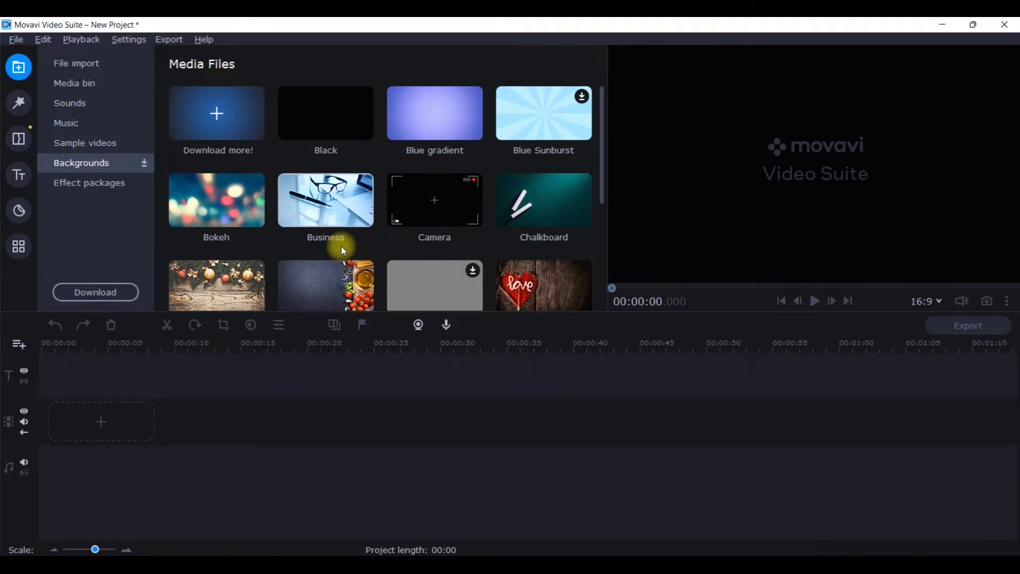
Browse the available effect packages and check the activation requirement of the Trick or Treat Pack Business, without activating it.
{"action": "left_click", "coordinate": [87, 184]}
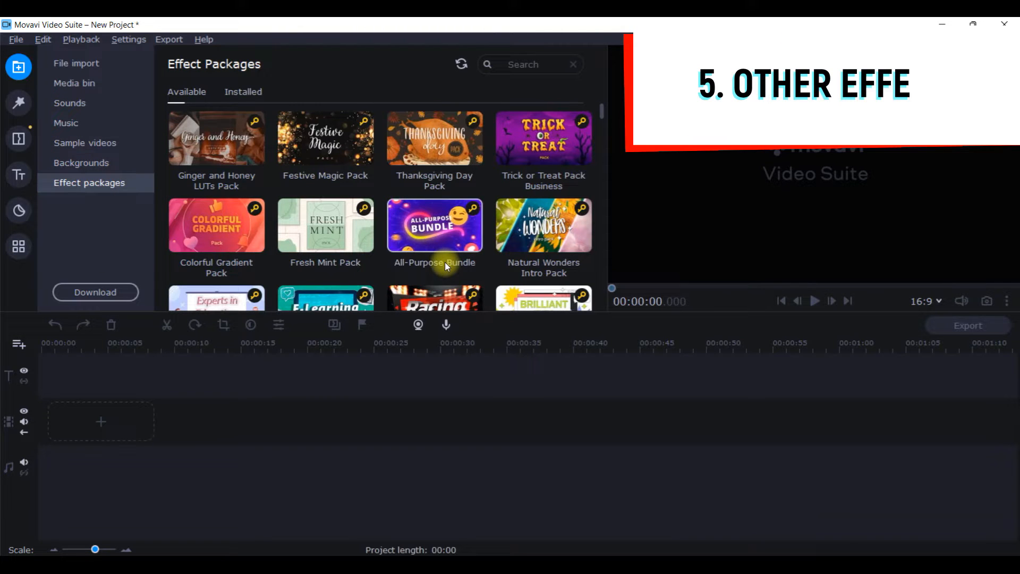
{"action": "scroll", "coordinate": [346, 187], "scroll_direction": "down", "scroll_amount": 3}
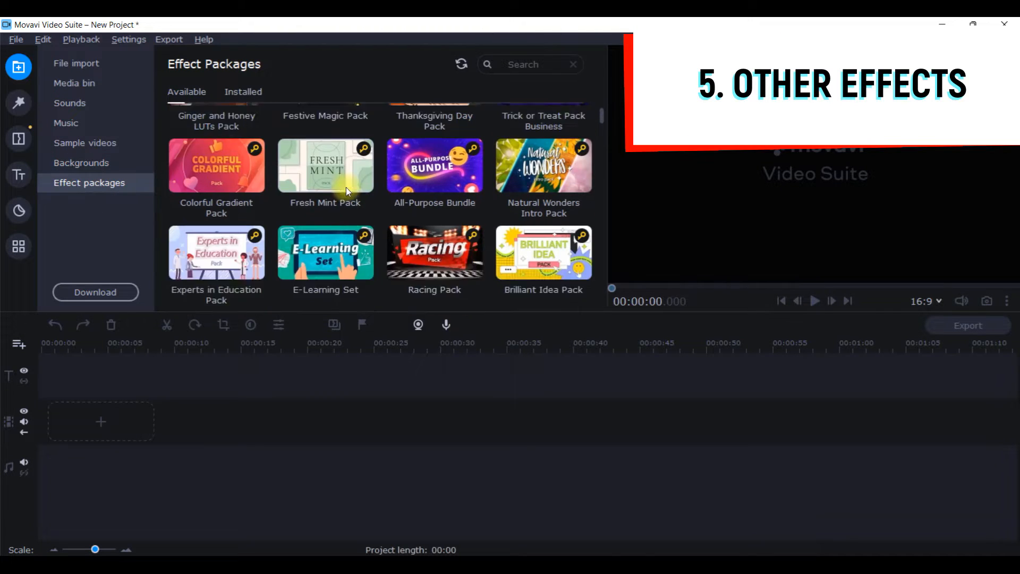
{"action": "scroll", "coordinate": [353, 196], "scroll_direction": "up", "scroll_amount": 1}
{"action": "scroll", "coordinate": [358, 199], "scroll_direction": "up", "scroll_amount": 1}
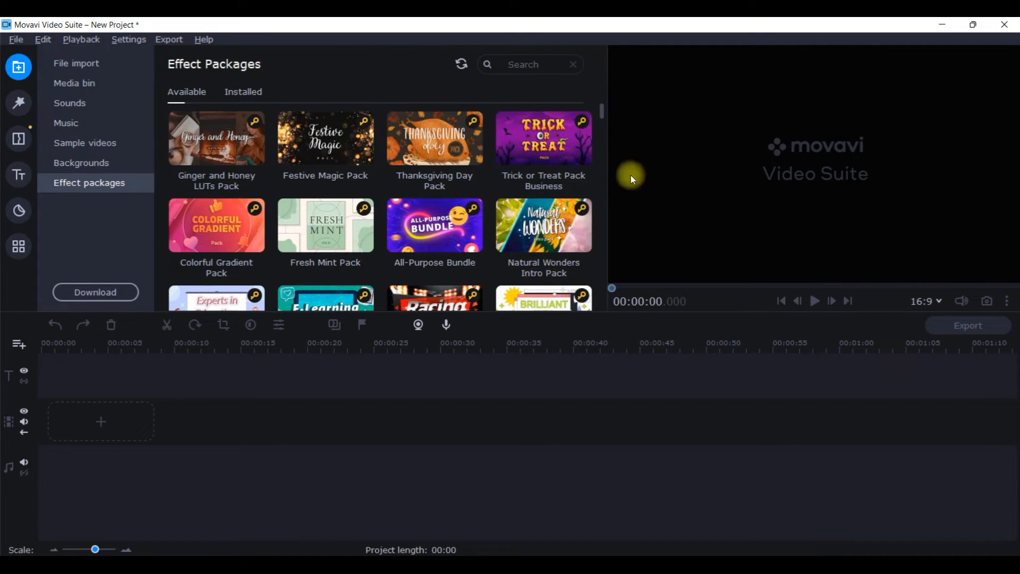
{"action": "left_click", "coordinate": [582, 123]}
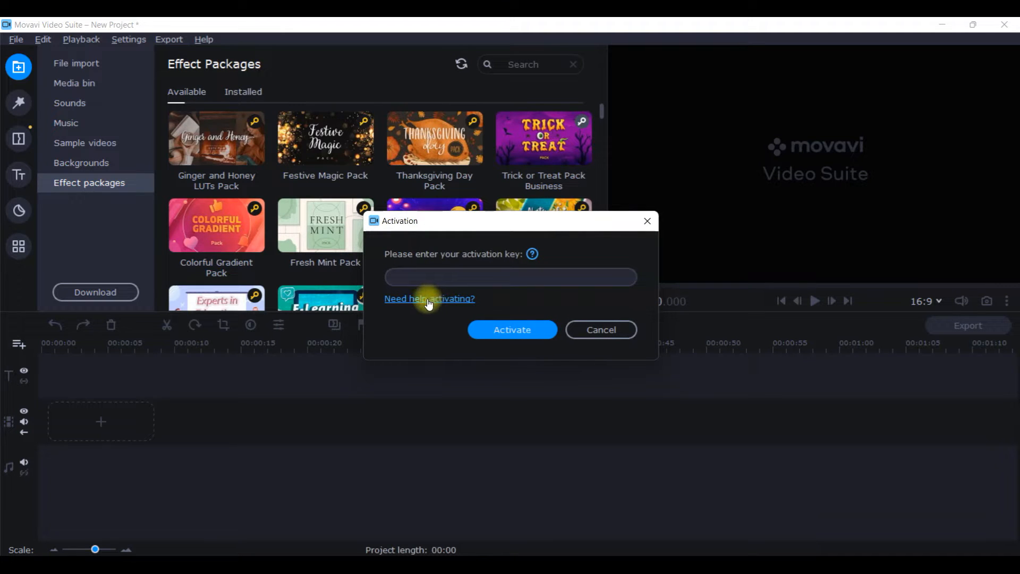
{"action": "left_click", "coordinate": [647, 220]}
{"action": "scroll", "coordinate": [459, 199], "scroll_direction": "down", "scroll_amount": 3}
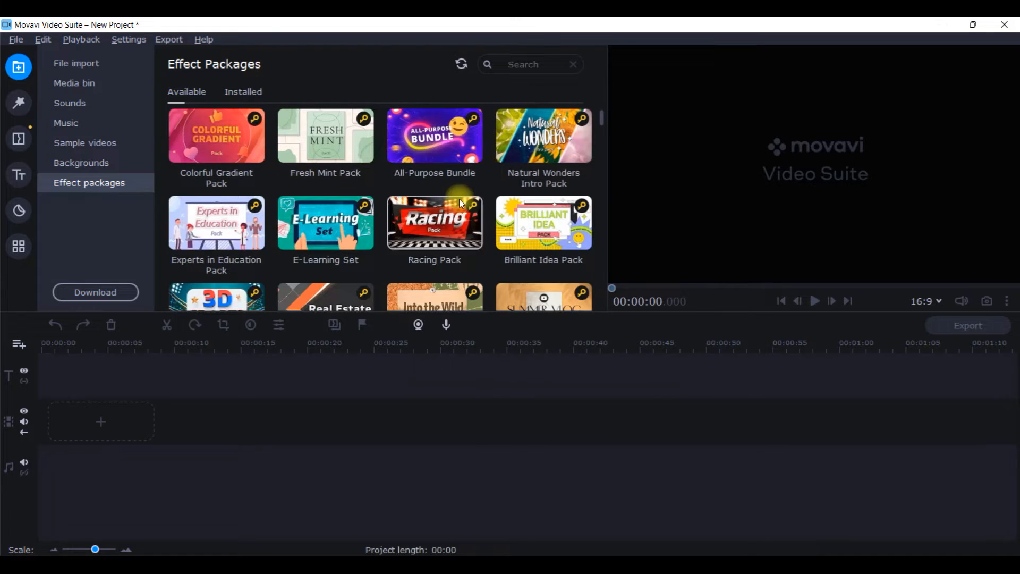
{"action": "scroll", "coordinate": [461, 194], "scroll_direction": "up", "scroll_amount": 2}
{"action": "scroll", "coordinate": [462, 192], "scroll_direction": "up", "scroll_amount": 1}
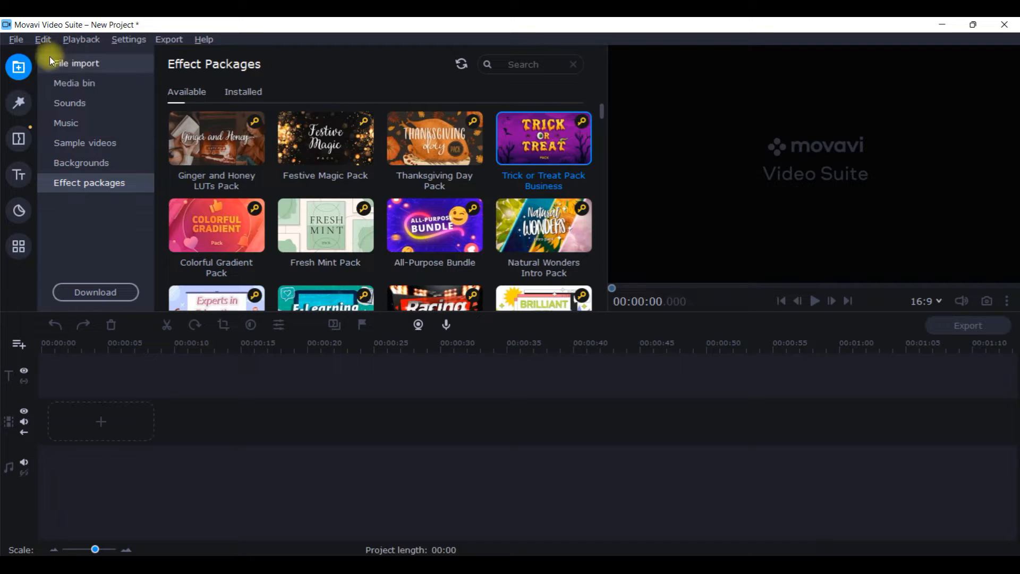
Place Mamai Rime.mp4 from the media bin at the start of the video track, declining to match the project settings to the file.
{"action": "left_click", "coordinate": [67, 84]}
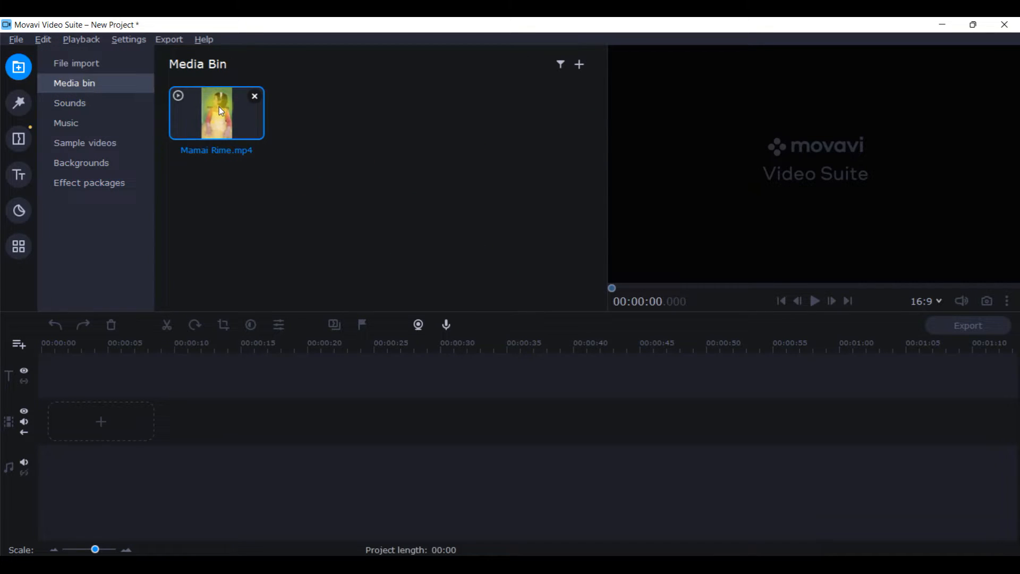
{"action": "left_click_drag", "start_coordinate": [220, 111], "coordinate": [40, 398]}
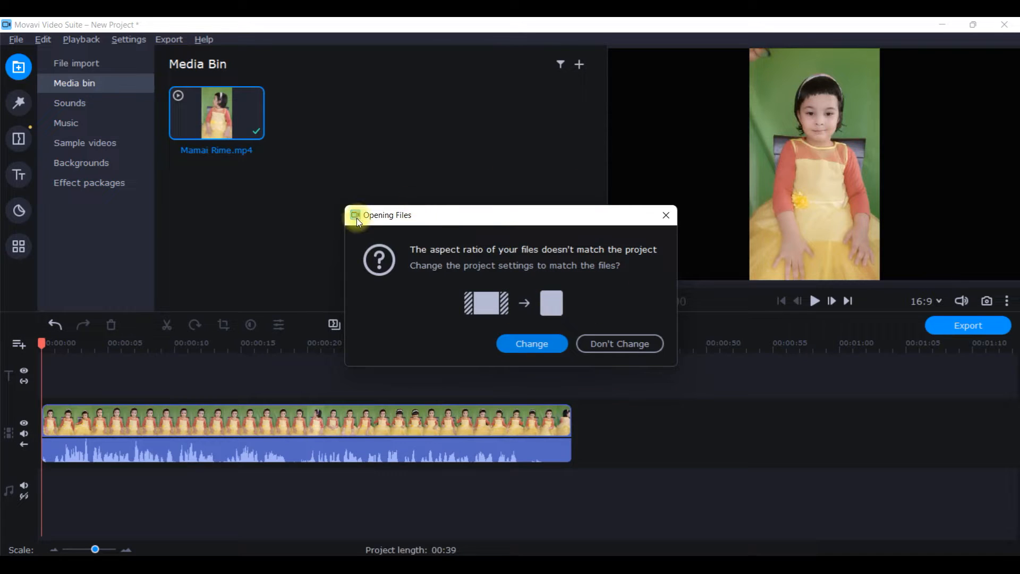
{"action": "left_click", "coordinate": [620, 344]}
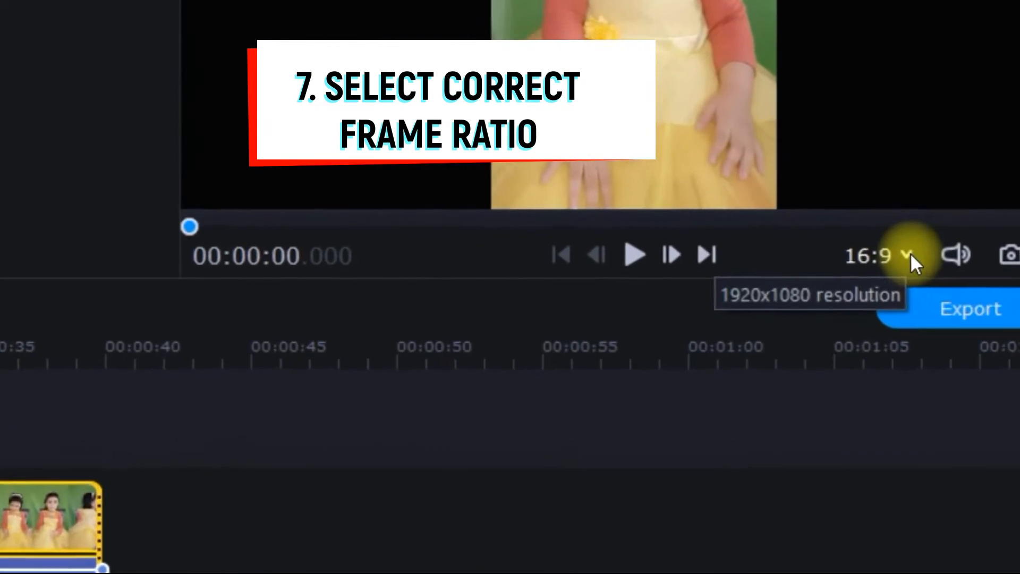
Set the project's frame ratio to 16:9 (YouTube).
{"action": "left_click", "coordinate": [908, 254]}
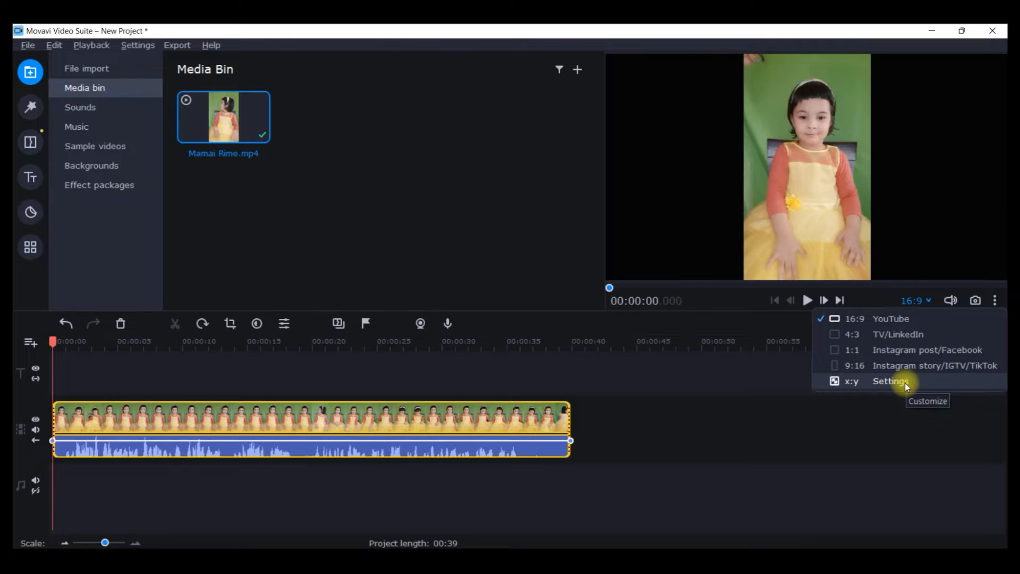
{"action": "left_click", "coordinate": [895, 318]}
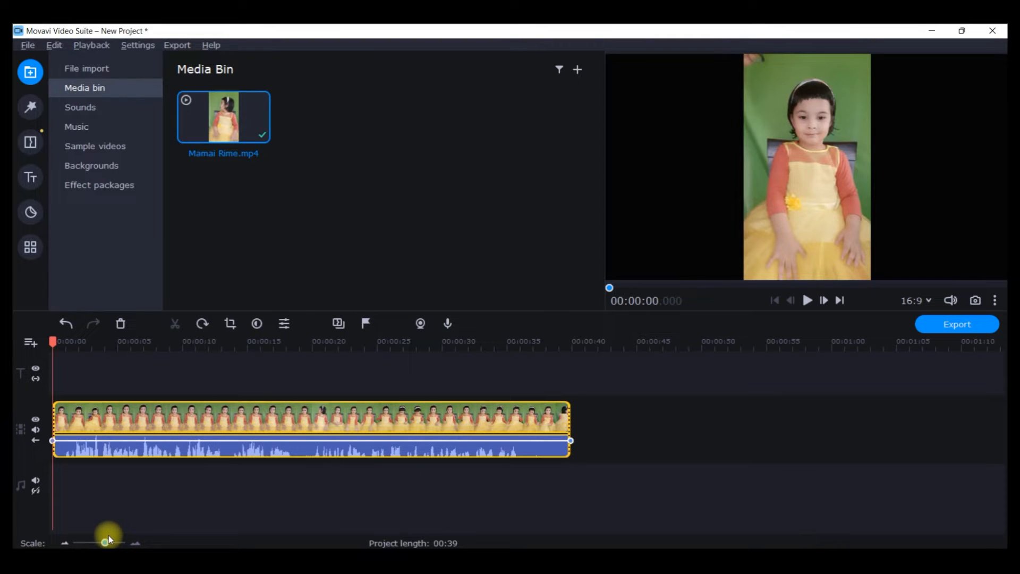
Hide the video track, play the project with the picture hidden, and show the track again.
{"action": "mouse_move", "coordinate": [106, 541]}
{"action": "left_mouse_down"}
{"action": "mouse_move", "coordinate": [90, 543]}
{"action": "mouse_move", "coordinate": [115, 543]}
{"action": "left_mouse_up"}
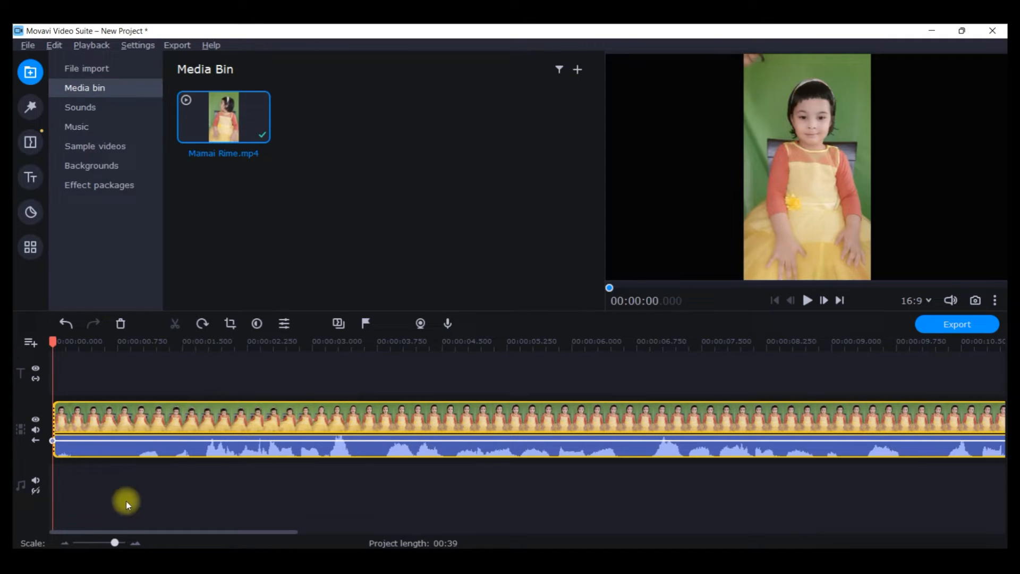
{"action": "left_click_drag", "start_coordinate": [115, 543], "coordinate": [107, 541]}
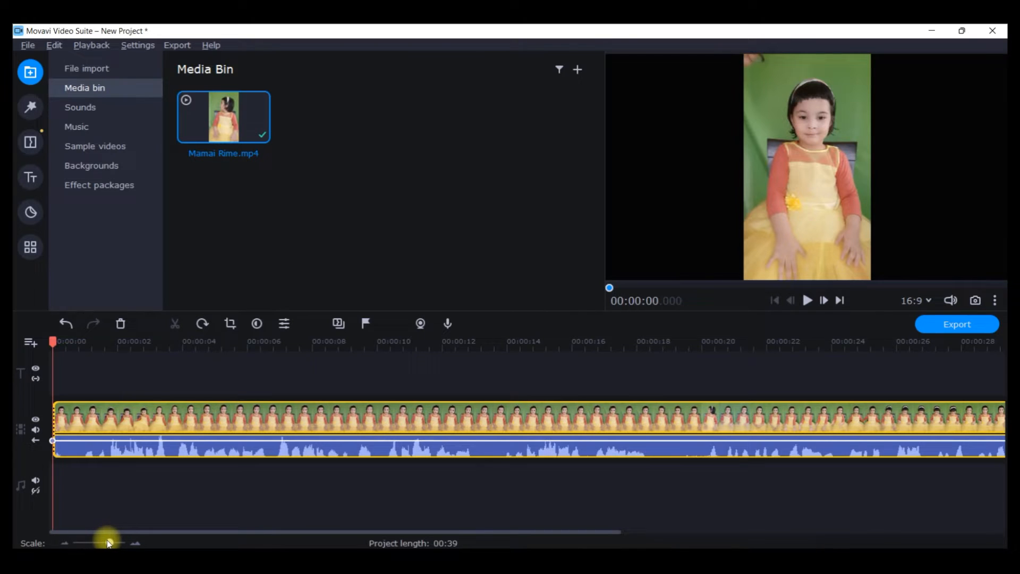
{"action": "mouse_move", "coordinate": [107, 542]}
{"action": "left_mouse_down"}
{"action": "mouse_move", "coordinate": [91, 543]}
{"action": "mouse_move", "coordinate": [106, 542]}
{"action": "left_mouse_up"}
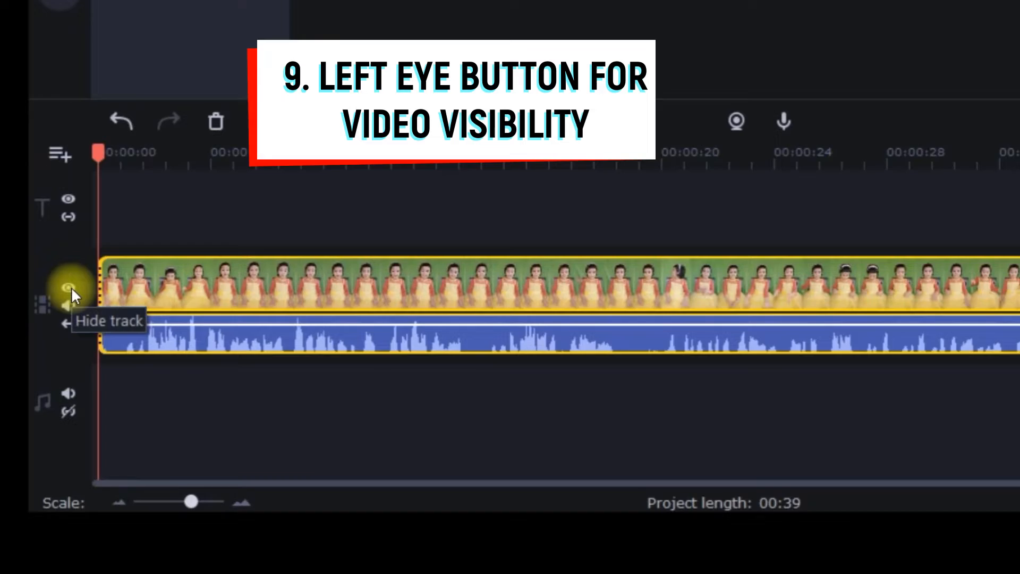
{"action": "left_click", "coordinate": [61, 341]}
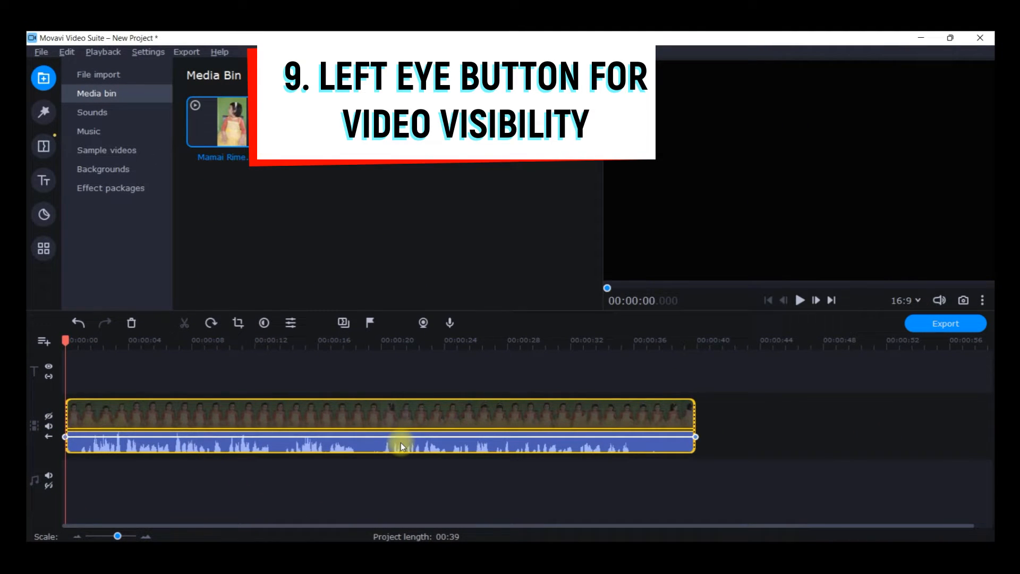
{"action": "left_click", "coordinate": [801, 300]}
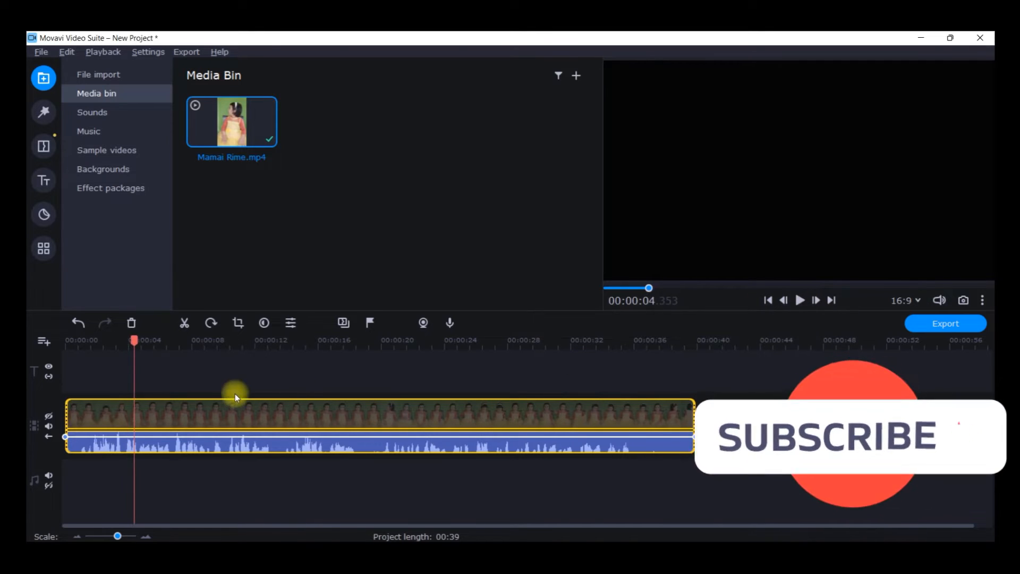
{"action": "left_click", "coordinate": [49, 415]}
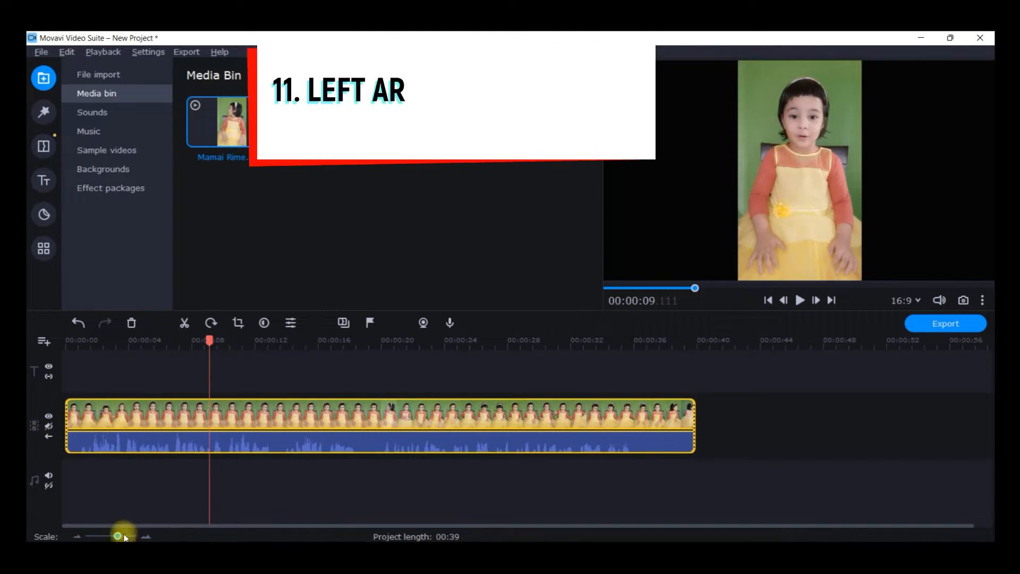
Unmute the video track and split the Mamai Rime.mp4 clip at about 0.9 seconds.
{"action": "left_click_drag", "start_coordinate": [119, 536], "coordinate": [121, 536]}
{"action": "left_click", "coordinate": [49, 426]}
{"action": "left_click", "coordinate": [122, 345]}
{"action": "left_click_drag", "start_coordinate": [119, 356], "coordinate": [94, 343]}
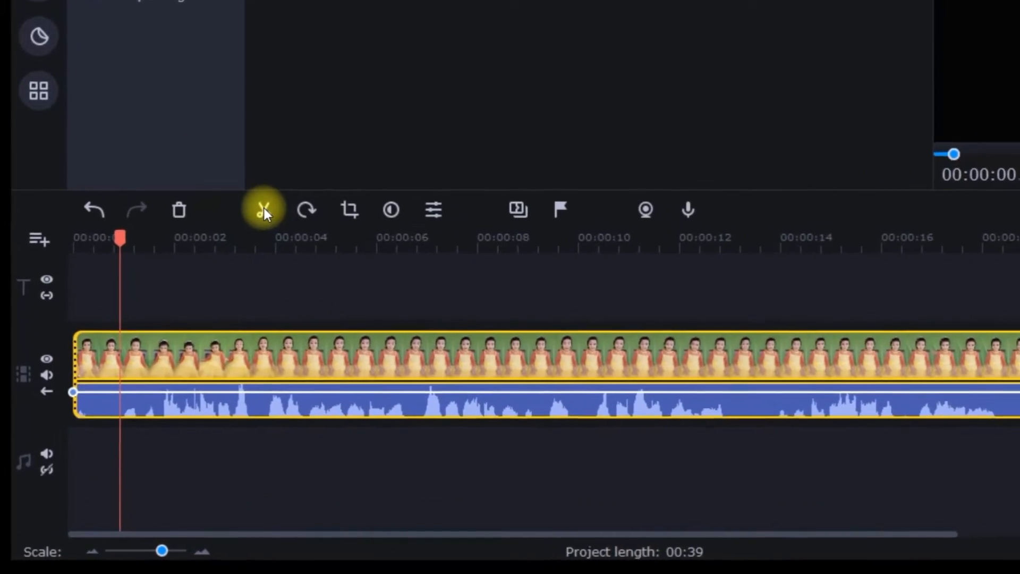
{"action": "left_click", "coordinate": [264, 209]}
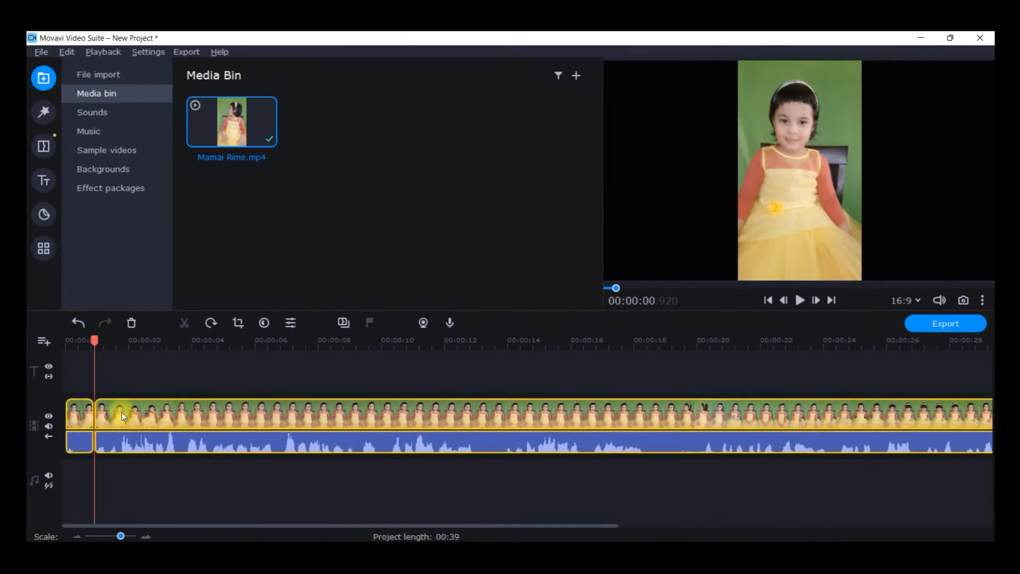
Turn off automatic gap closing on the video track and move the longer clip piece to start at about 3 seconds.
{"action": "left_click_drag", "start_coordinate": [175, 342], "coordinate": [227, 343]}
{"action": "left_click_drag", "start_coordinate": [154, 413], "coordinate": [88, 422]}
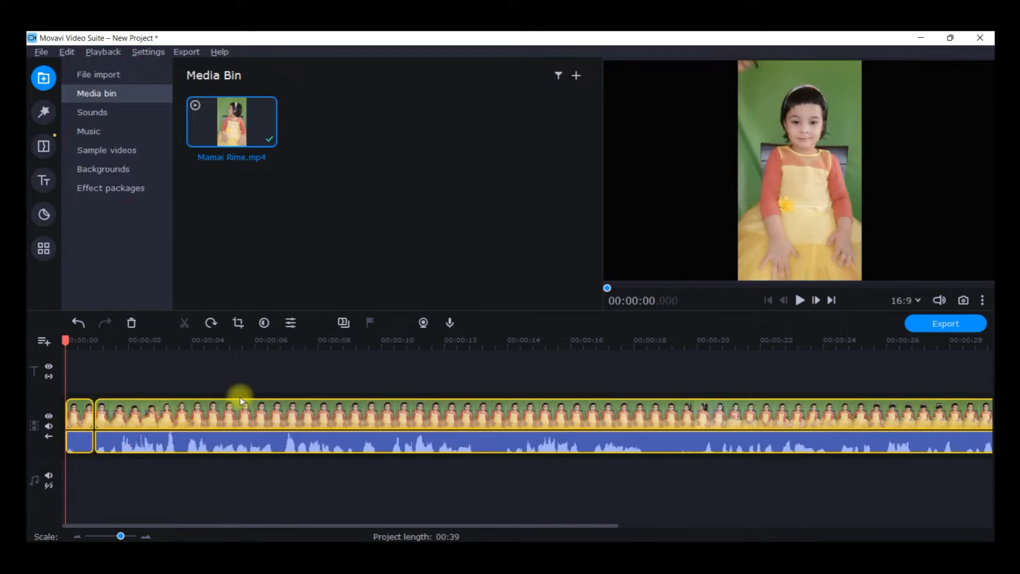
{"action": "left_click_drag", "start_coordinate": [81, 423], "coordinate": [251, 470]}
{"action": "double_click", "coordinate": [80, 413]}
{"action": "left_click", "coordinate": [84, 398]}
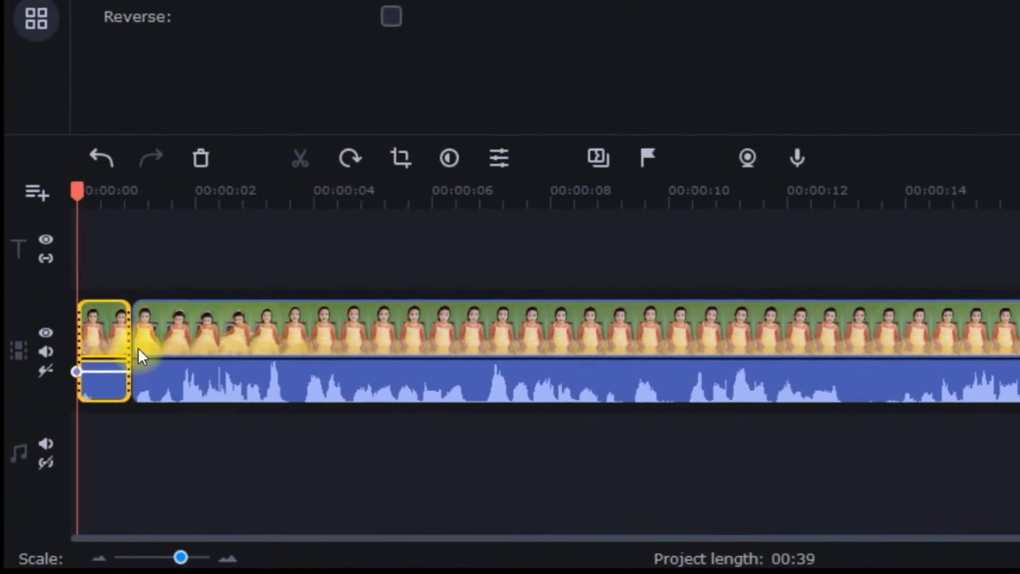
{"action": "left_click_drag", "start_coordinate": [200, 339], "coordinate": [328, 349]}
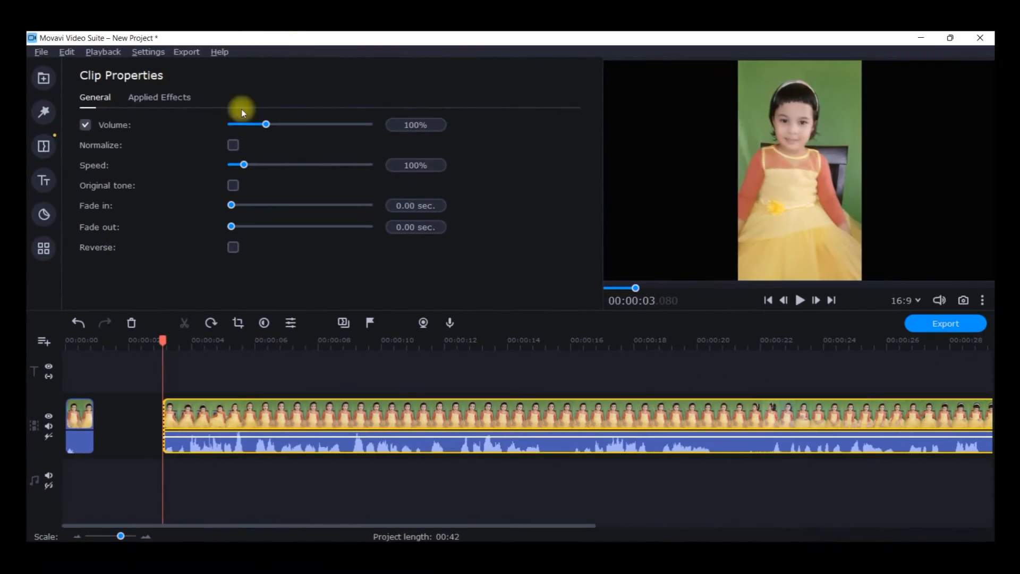
Import New Project1.mp4 from the desktop's New folder into the media bin.
{"action": "left_click", "coordinate": [42, 78]}
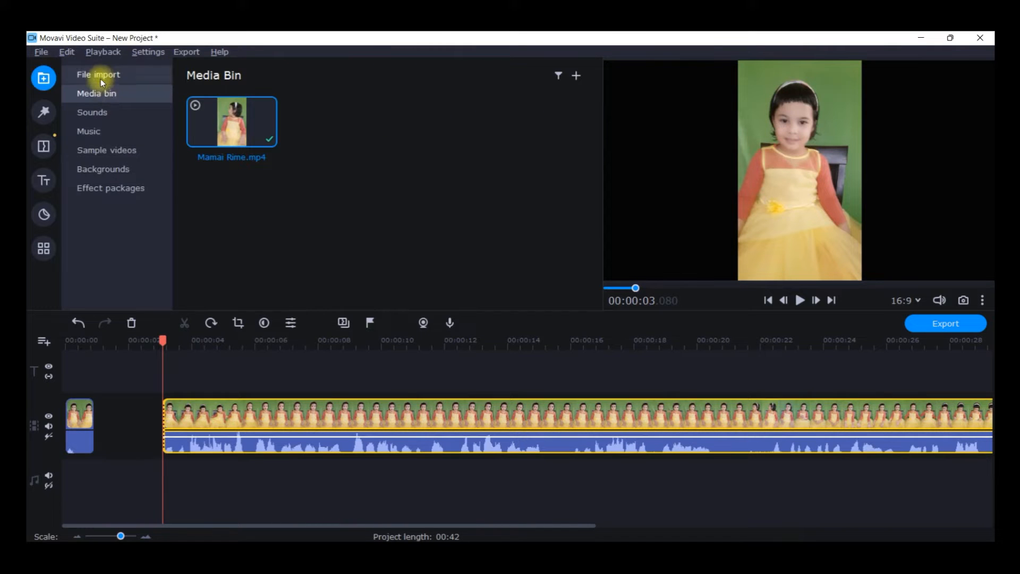
{"action": "left_click", "coordinate": [101, 76]}
{"action": "left_click", "coordinate": [375, 162]}
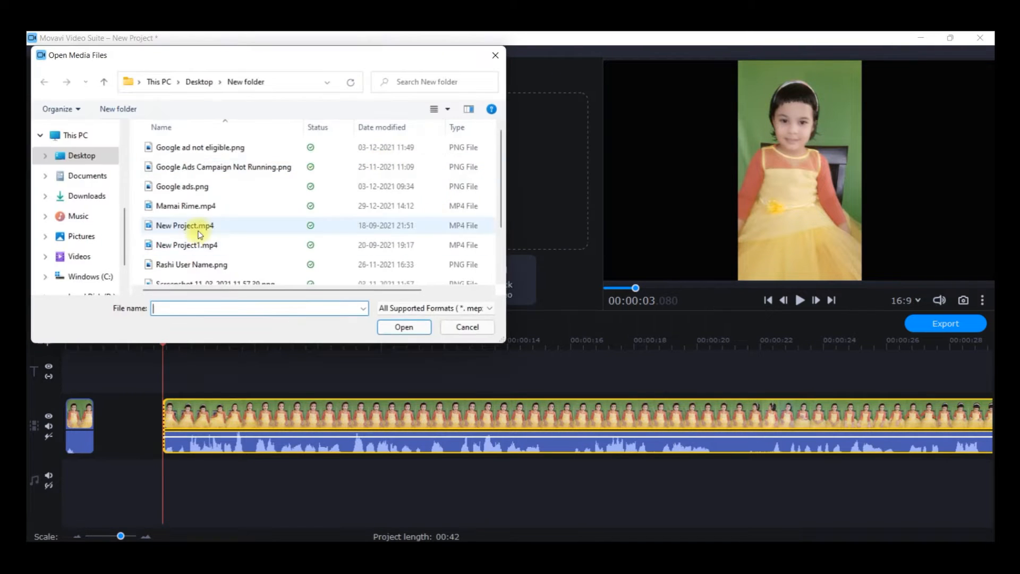
{"action": "left_click", "coordinate": [183, 245]}
{"action": "left_click", "coordinate": [405, 327]}
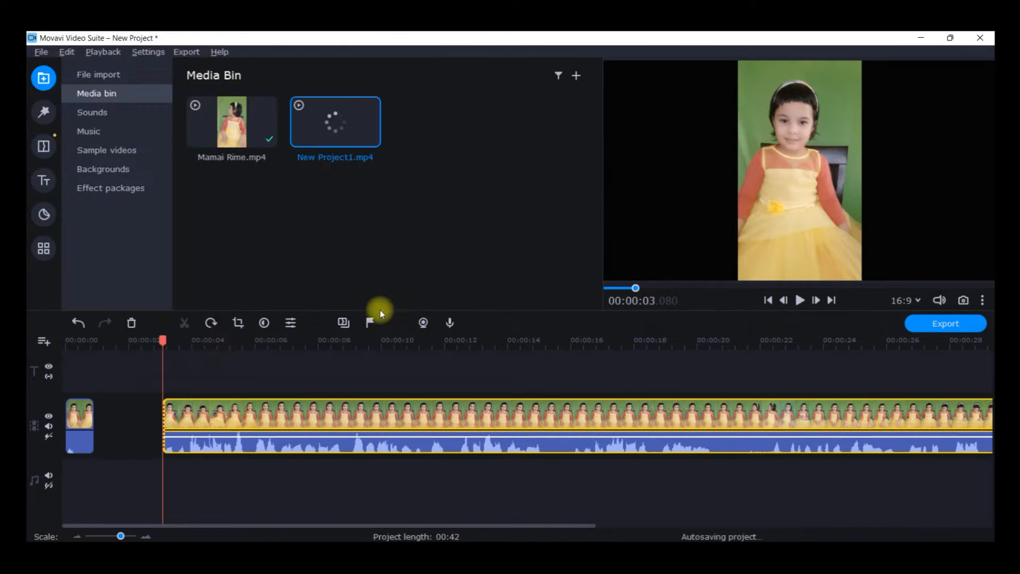
Place New Project1.mp4 directly after the short first piece on the video track, and delete it from the timeline.
{"action": "mouse_move", "coordinate": [343, 131]}
{"action": "left_mouse_down"}
{"action": "mouse_move", "coordinate": [283, 283]}
{"action": "mouse_move", "coordinate": [92, 405]}
{"action": "left_mouse_up"}
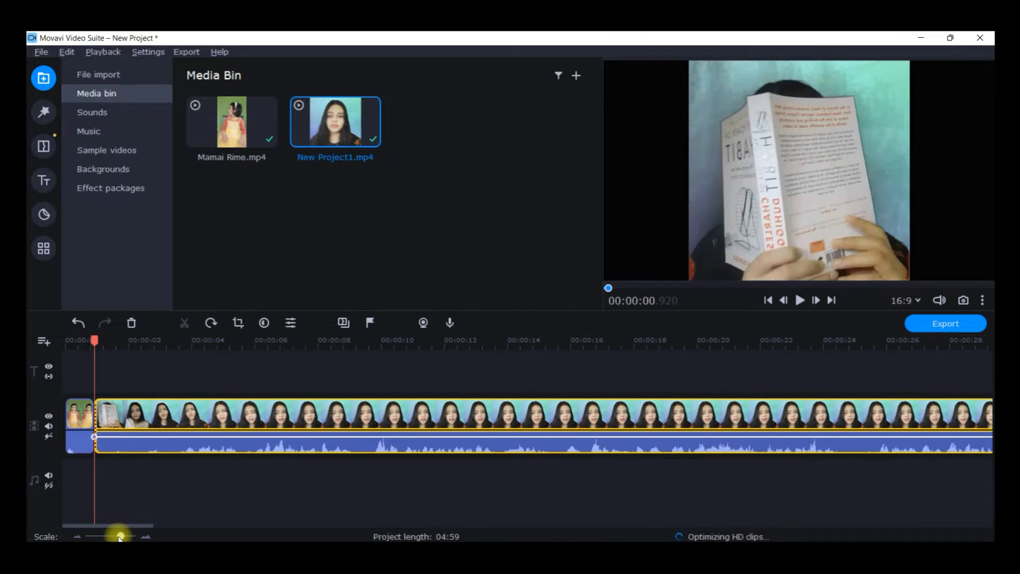
{"action": "left_click_drag", "start_coordinate": [120, 536], "coordinate": [110, 536]}
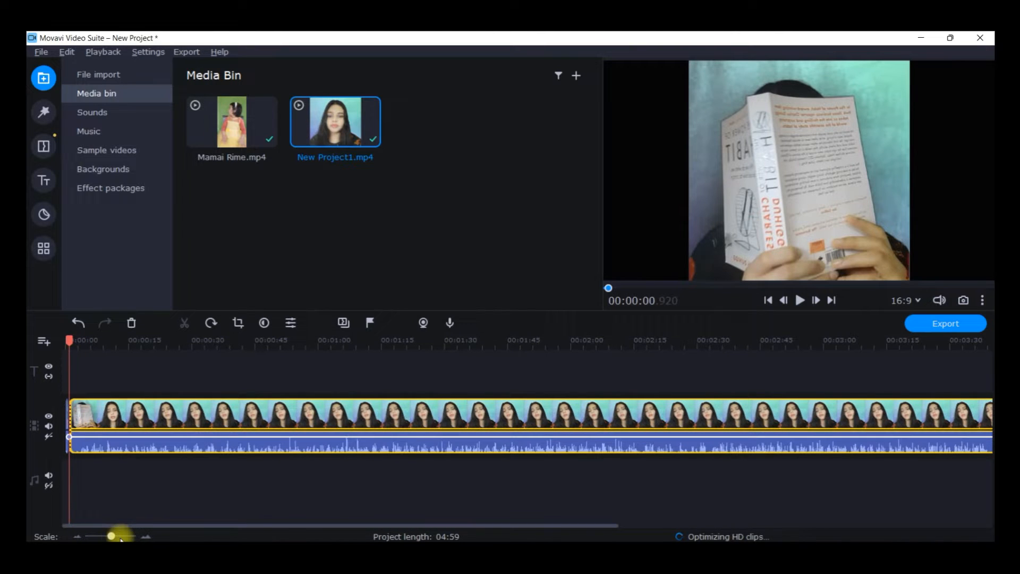
{"action": "left_click_drag", "start_coordinate": [111, 536], "coordinate": [119, 536]}
{"action": "left_click", "coordinate": [186, 412]}
{"action": "double_click", "coordinate": [211, 413]}
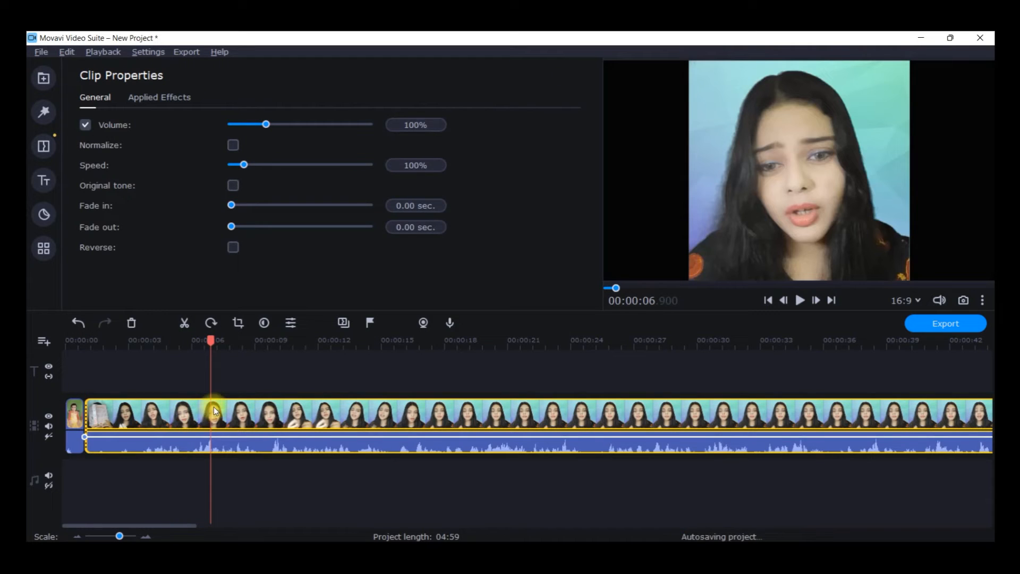
{"action": "key", "text": "Delete"}
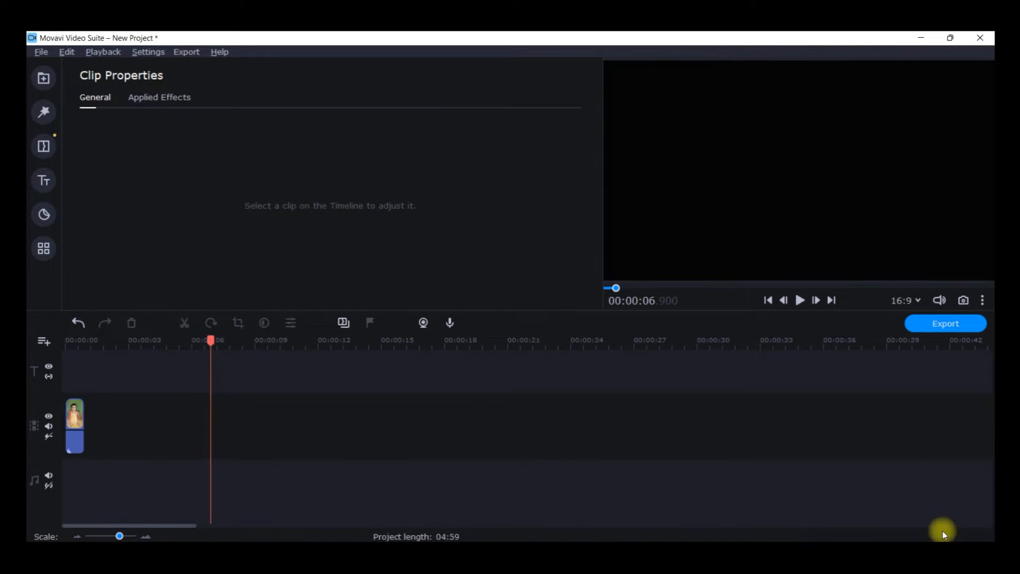
Undo the New Project1.mp4 edits on the timeline and turn the video track's automatic gap closing back on.
{"action": "key", "text": "ctrl+z"}
{"action": "left_click", "coordinate": [49, 436]}
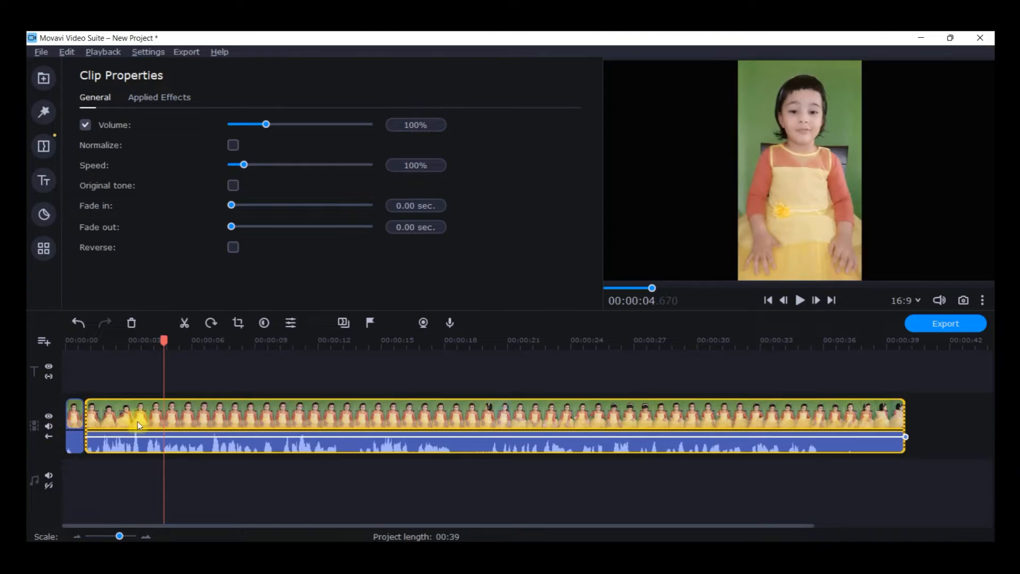
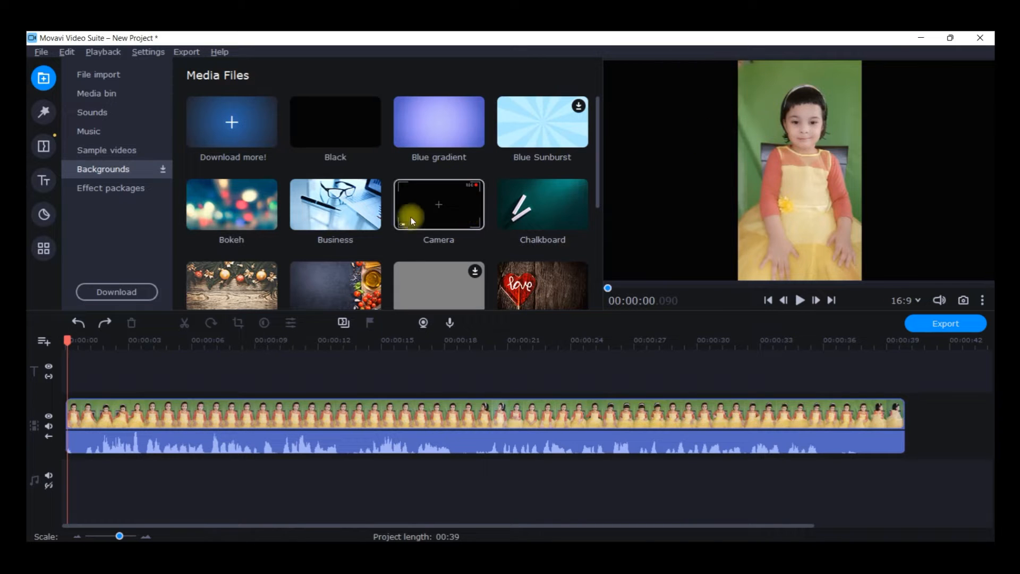
Find the Space image among the built-in backgrounds, download it and preview it.
{"action": "scroll", "coordinate": [383, 223], "scroll_direction": "down", "scroll_amount": 1}
{"action": "scroll", "coordinate": [384, 221], "scroll_direction": "up", "scroll_amount": 1}
{"action": "scroll", "coordinate": [447, 180], "scroll_direction": "down", "scroll_amount": 1}
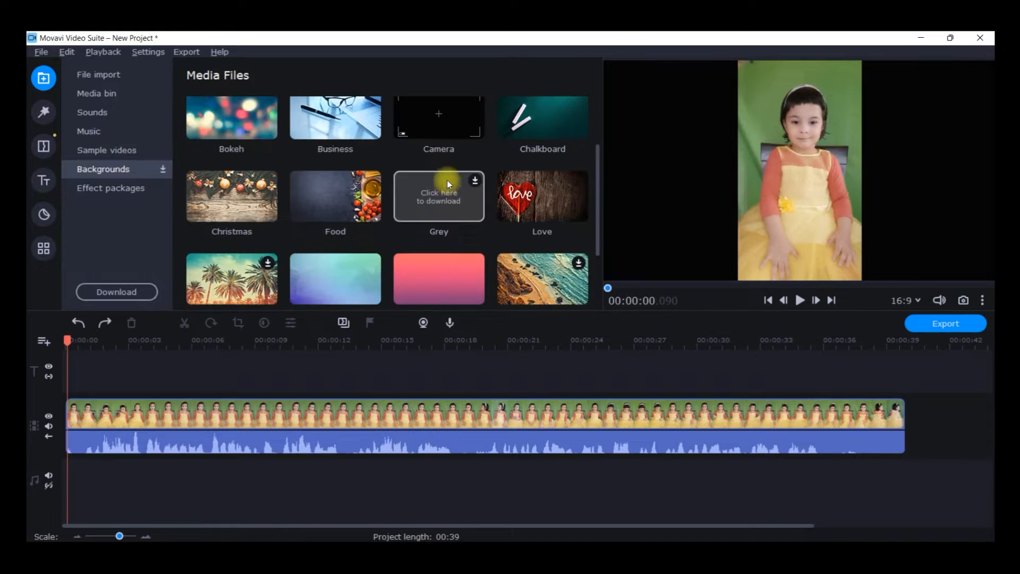
{"action": "scroll", "coordinate": [449, 282], "scroll_direction": "down", "scroll_amount": 1}
{"action": "scroll", "coordinate": [441, 275], "scroll_direction": "down", "scroll_amount": 1}
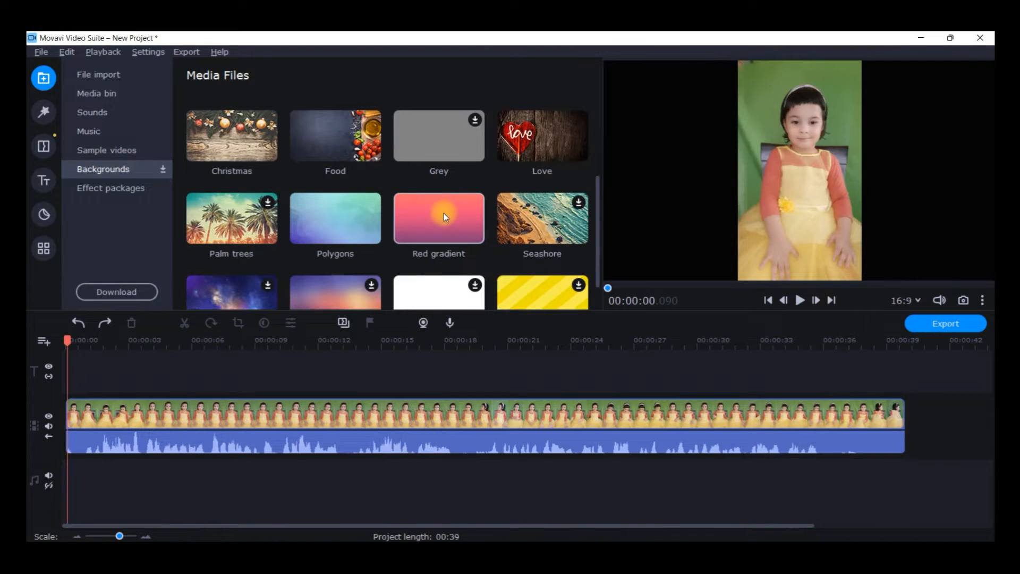
{"action": "scroll", "coordinate": [407, 232], "scroll_direction": "down", "scroll_amount": 1}
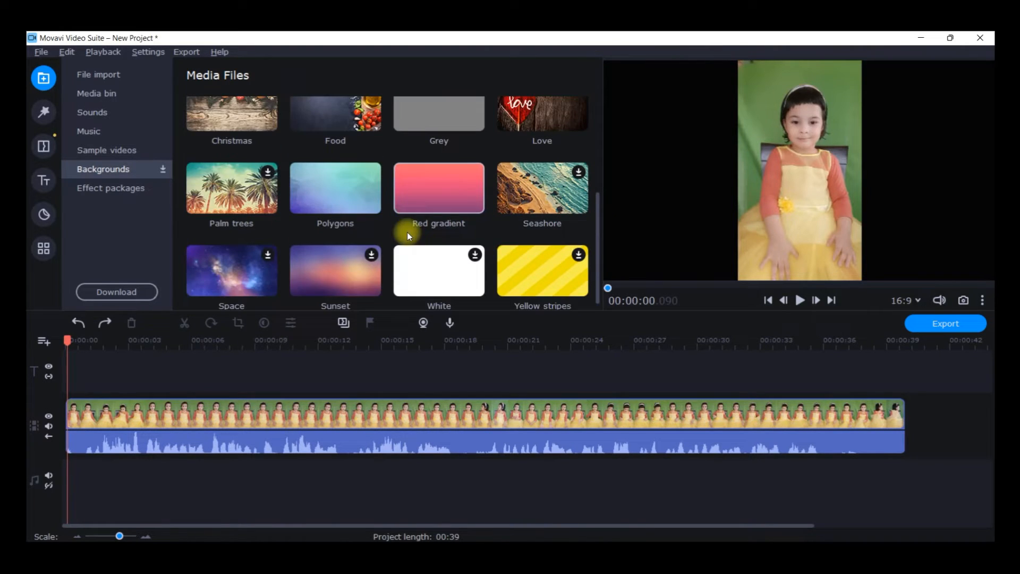
{"action": "left_click", "coordinate": [238, 271]}
{"action": "left_click", "coordinate": [238, 269]}
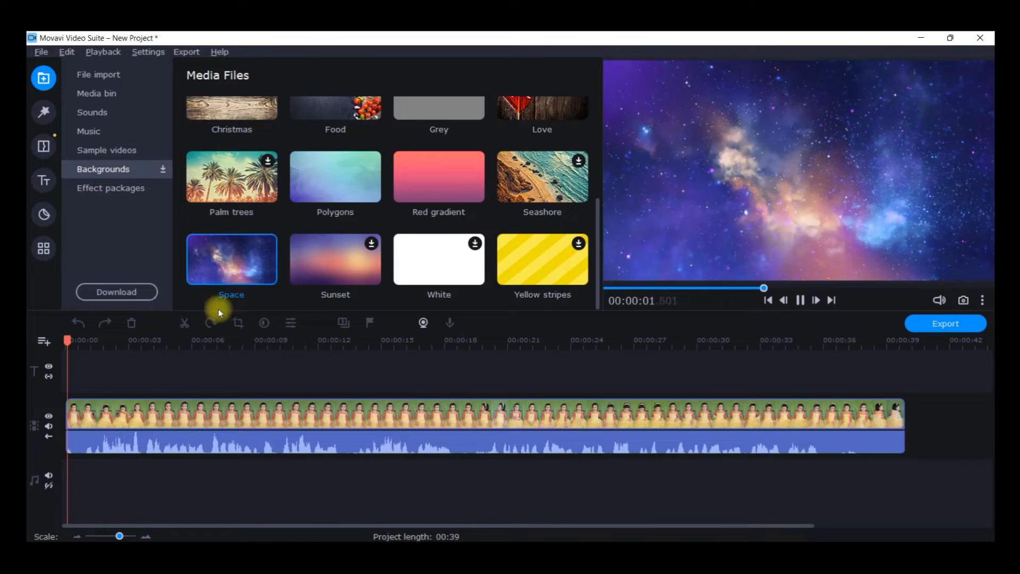
Place the Space background at the start of the video track and move the Mamai Rime.mp4 clip to an overlay track above it.
{"action": "left_click_drag", "start_coordinate": [230, 271], "coordinate": [117, 465]}
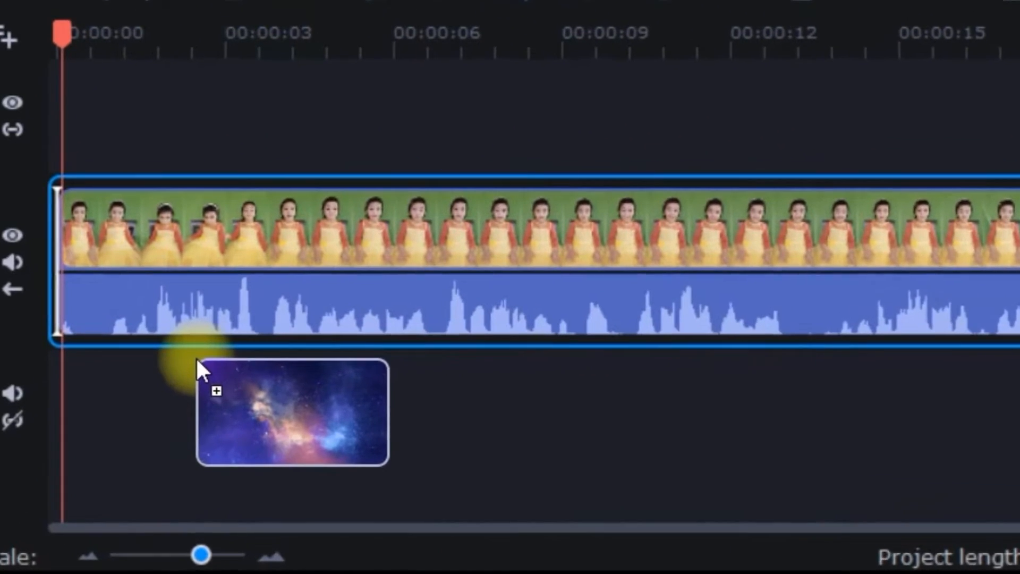
{"action": "left_click_drag", "start_coordinate": [198, 361], "coordinate": [53, 362]}
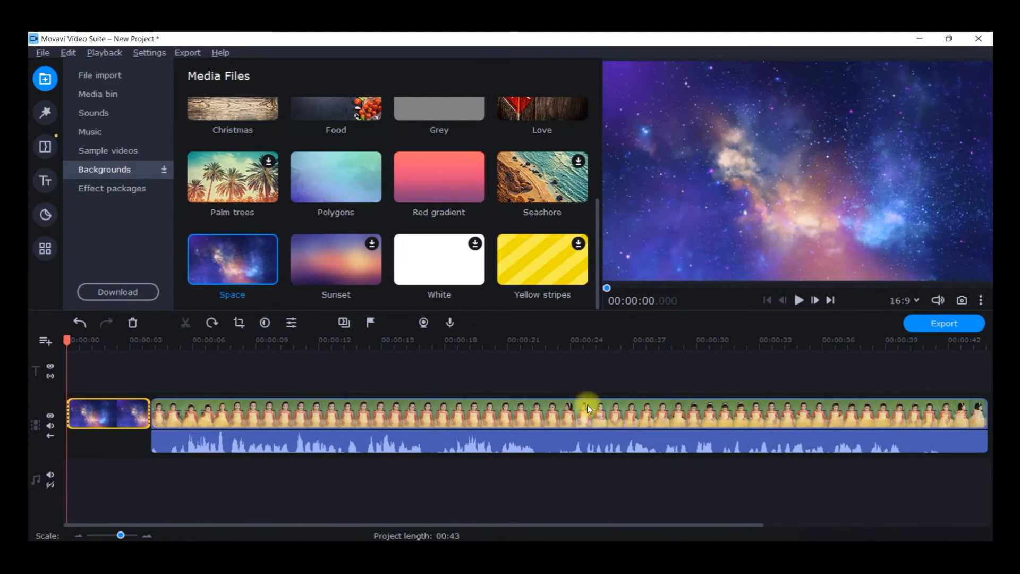
{"action": "left_click_drag", "start_coordinate": [585, 409], "coordinate": [497, 377]}
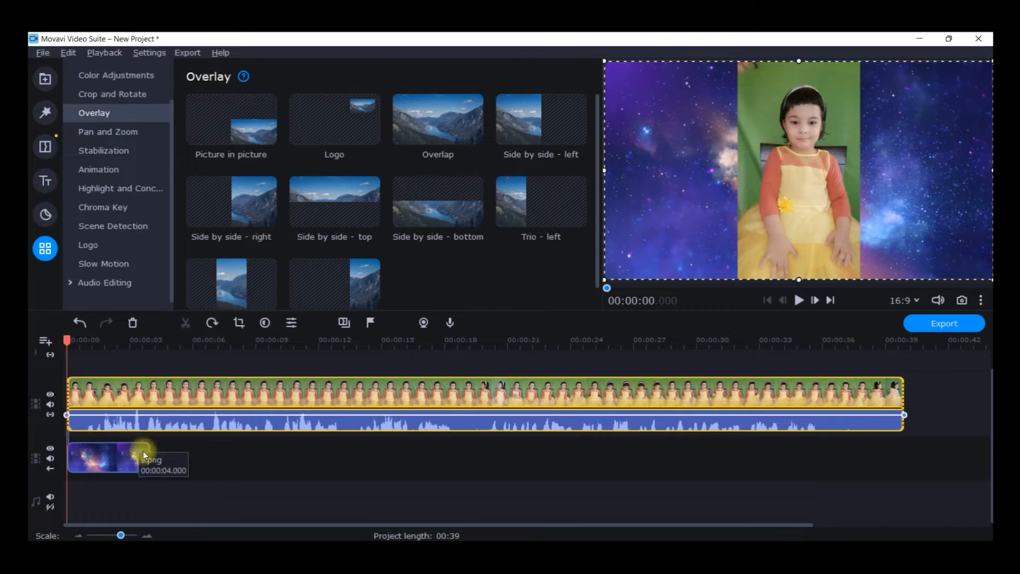
Extend the Space background clip to the end of the Mamai Rime.mp4 clip and return the playhead to the start.
{"action": "left_click", "coordinate": [123, 453]}
{"action": "left_click_drag", "start_coordinate": [147, 457], "coordinate": [905, 540]}
{"action": "left_click_drag", "start_coordinate": [906, 341], "coordinate": [39, 387]}
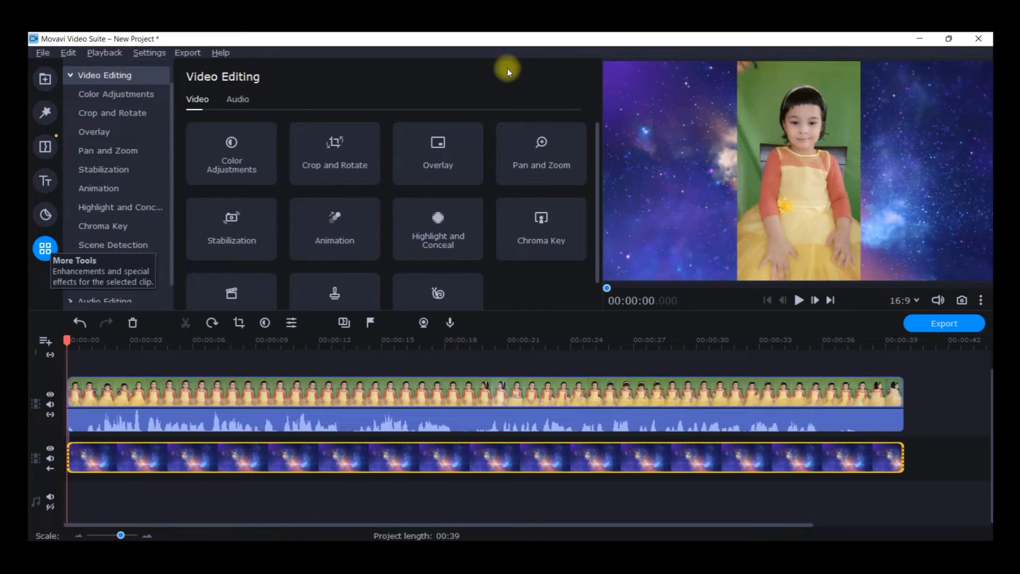
Apply Chroma Key to the Mamai Rime.mp4 overlay clip by sampling the green behind the child as the transparent color.
{"action": "left_click", "coordinate": [530, 232]}
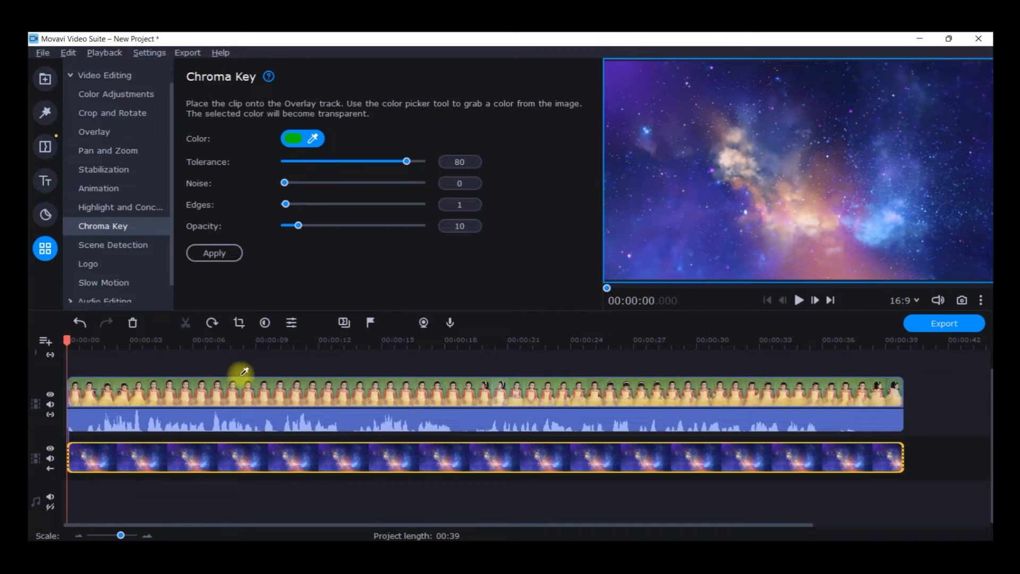
{"action": "left_click", "coordinate": [41, 250]}
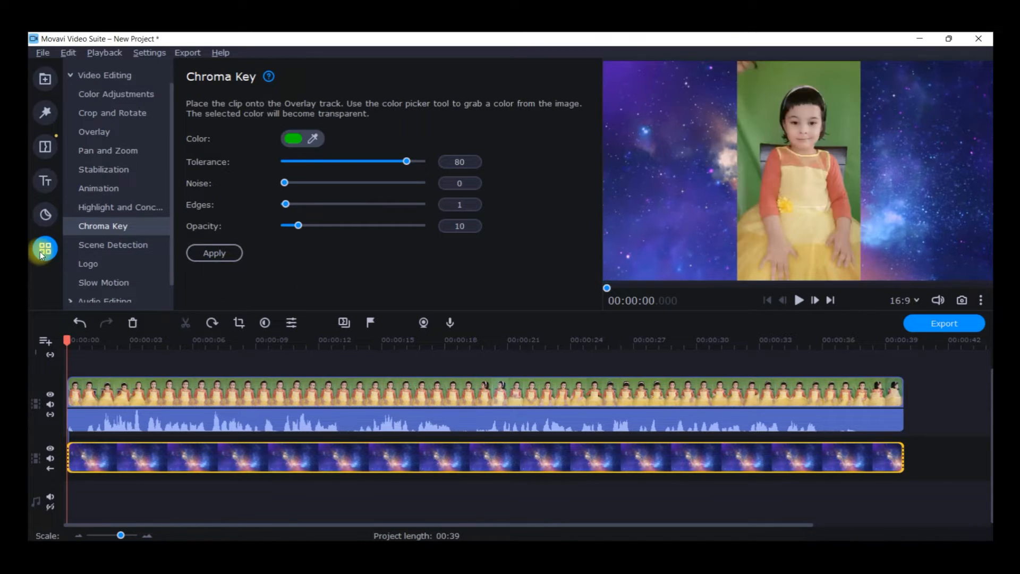
{"action": "left_click", "coordinate": [238, 387]}
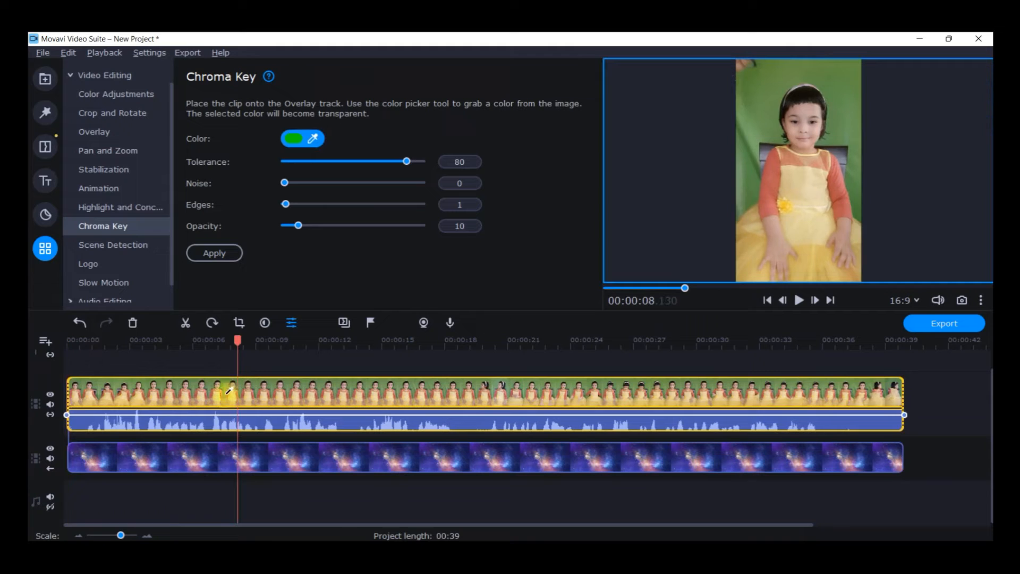
{"action": "left_click", "coordinate": [610, 468]}
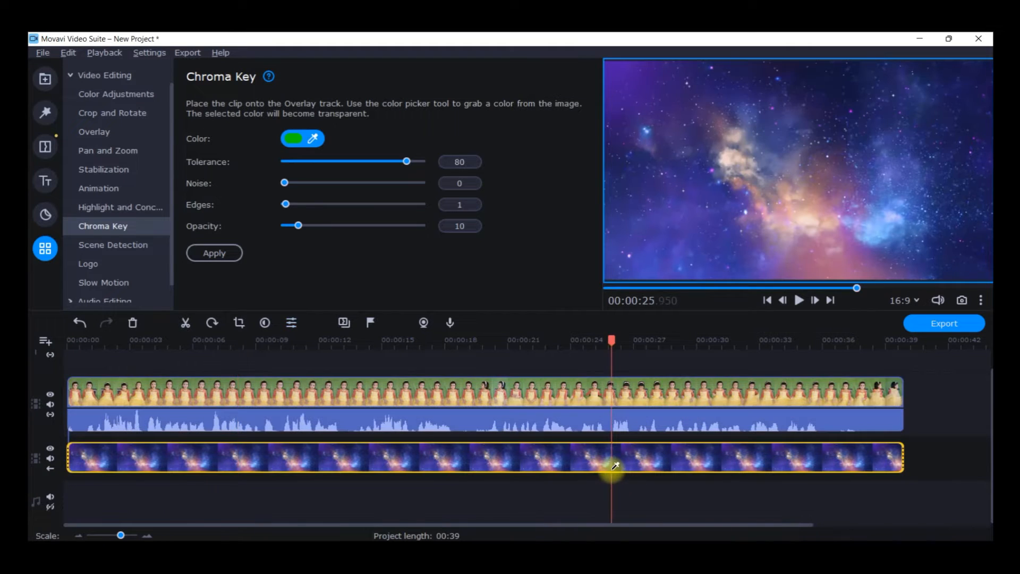
{"action": "left_click", "coordinate": [304, 391]}
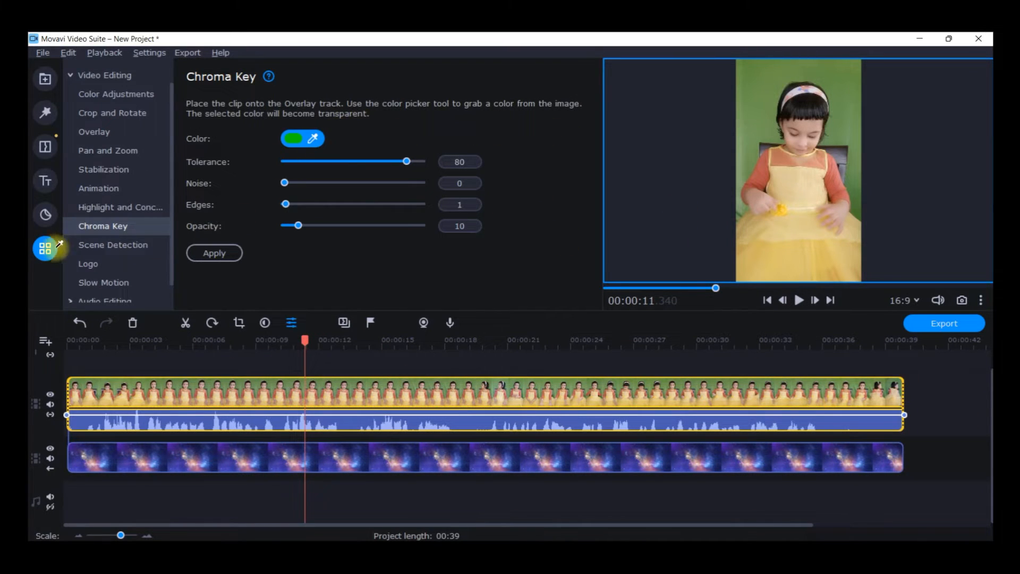
{"action": "left_click", "coordinate": [304, 140]}
{"action": "left_click", "coordinate": [305, 140]}
{"action": "left_click", "coordinate": [807, 69]}
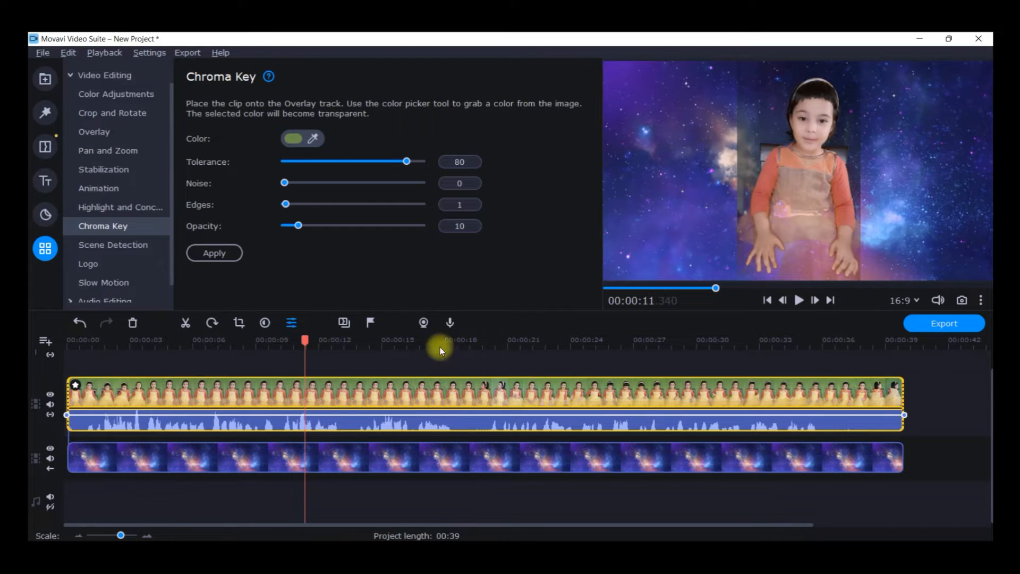
Play the project from the start to check the keyed overlay against the Space background.
{"action": "left_click_drag", "start_coordinate": [305, 341], "coordinate": [34, 318]}
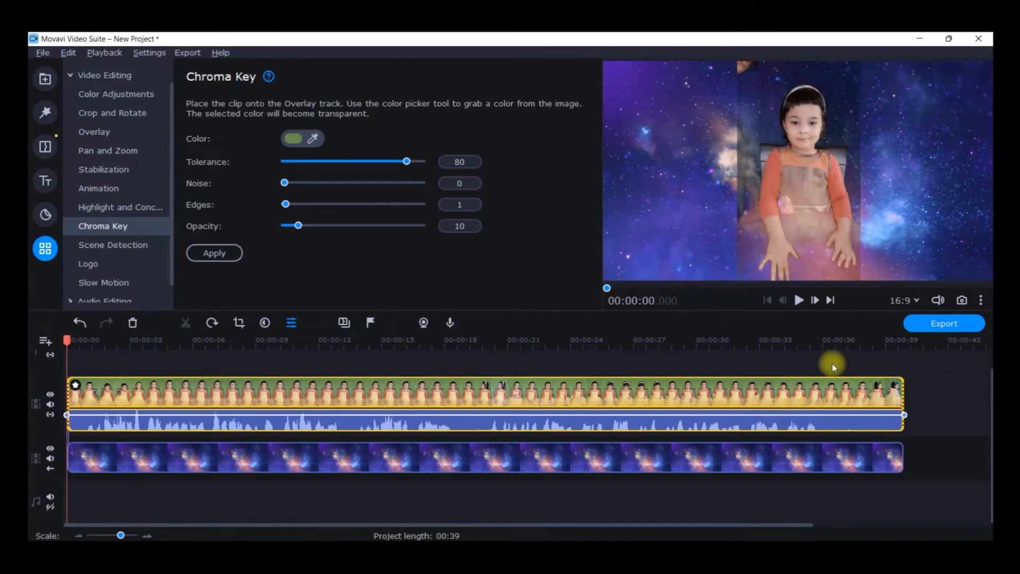
{"action": "left_click", "coordinate": [797, 300]}
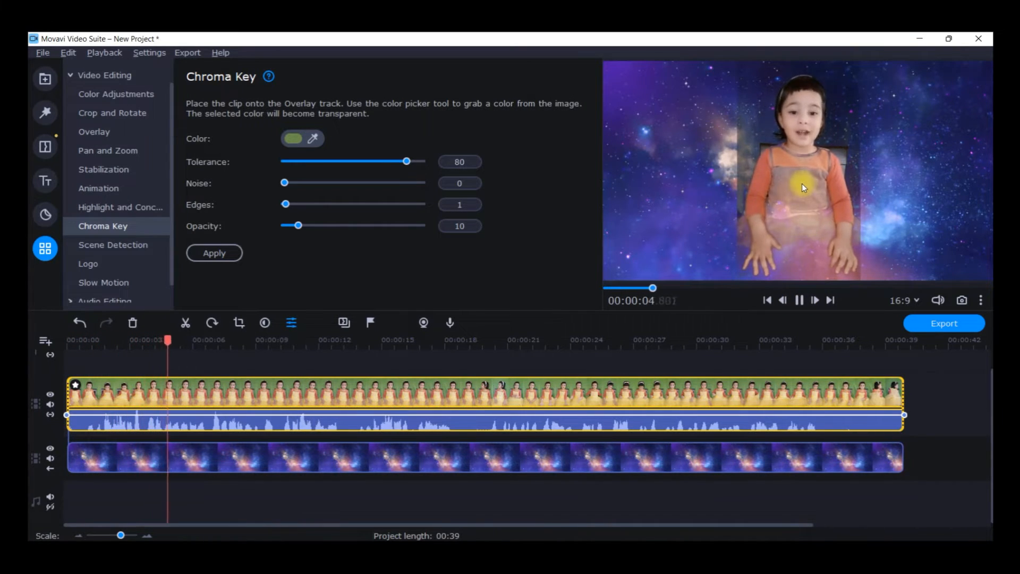
{"action": "left_click", "coordinate": [799, 300]}
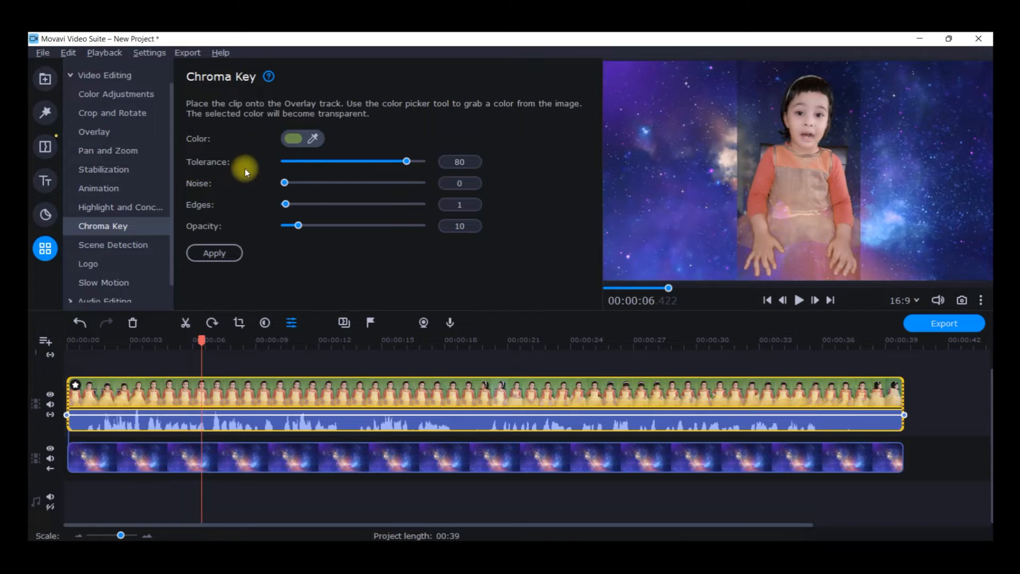
Set the Chroma Key tolerance to 38 and opacity to 0 and apply the effect.
{"action": "left_click_drag", "start_coordinate": [410, 159], "coordinate": [345, 178]}
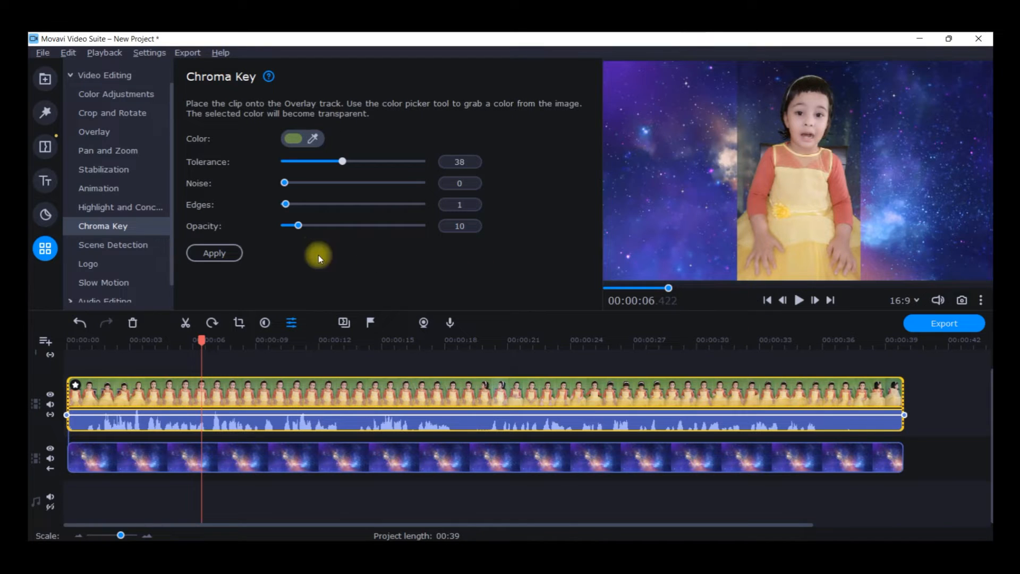
{"action": "left_click_drag", "start_coordinate": [298, 227], "coordinate": [274, 232]}
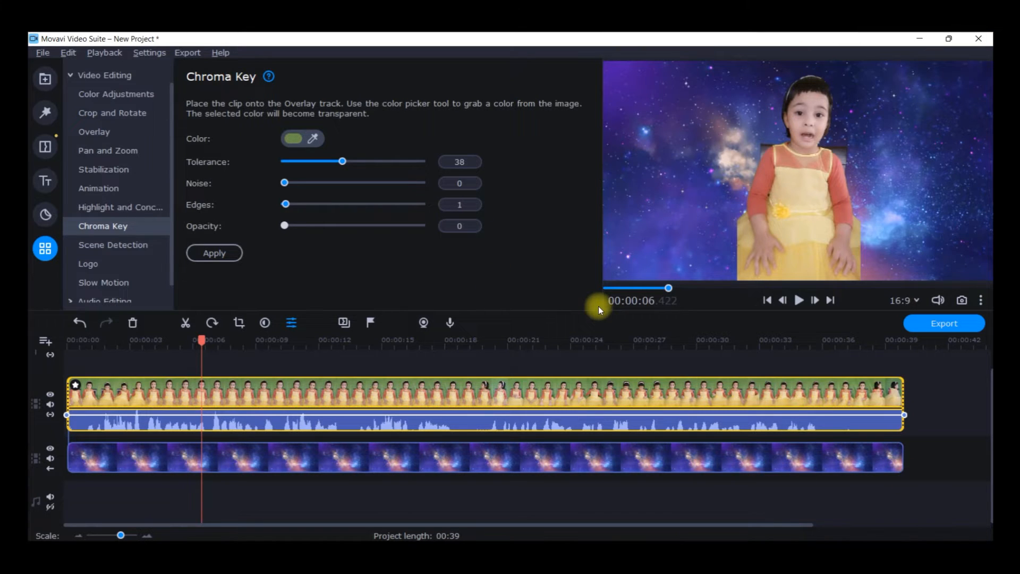
{"action": "left_click", "coordinate": [215, 254]}
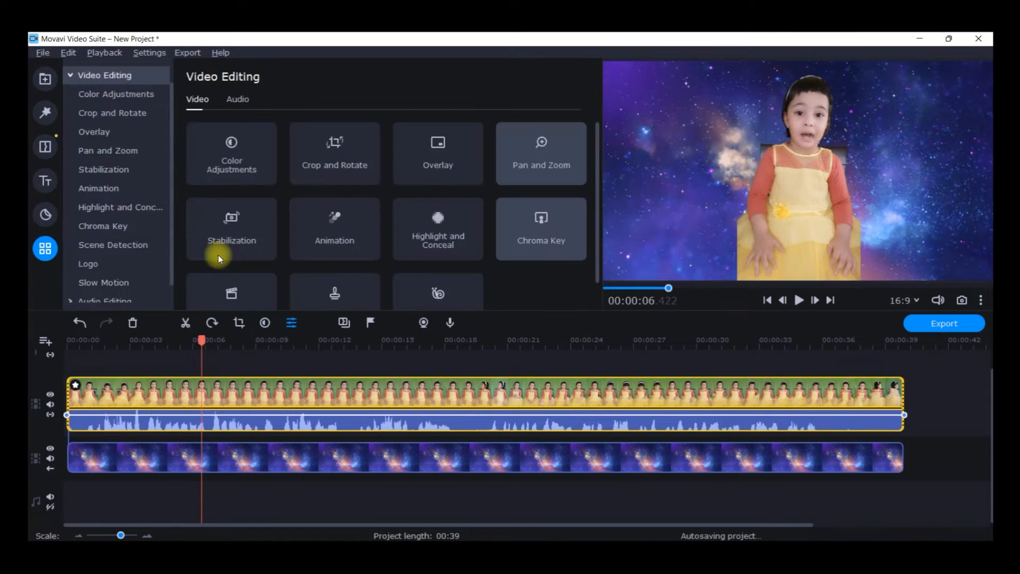
Preview the project from the beginning with the adjusted Chroma Key and return the playhead to the start.
{"action": "left_click_drag", "start_coordinate": [205, 346], "coordinate": [57, 350]}
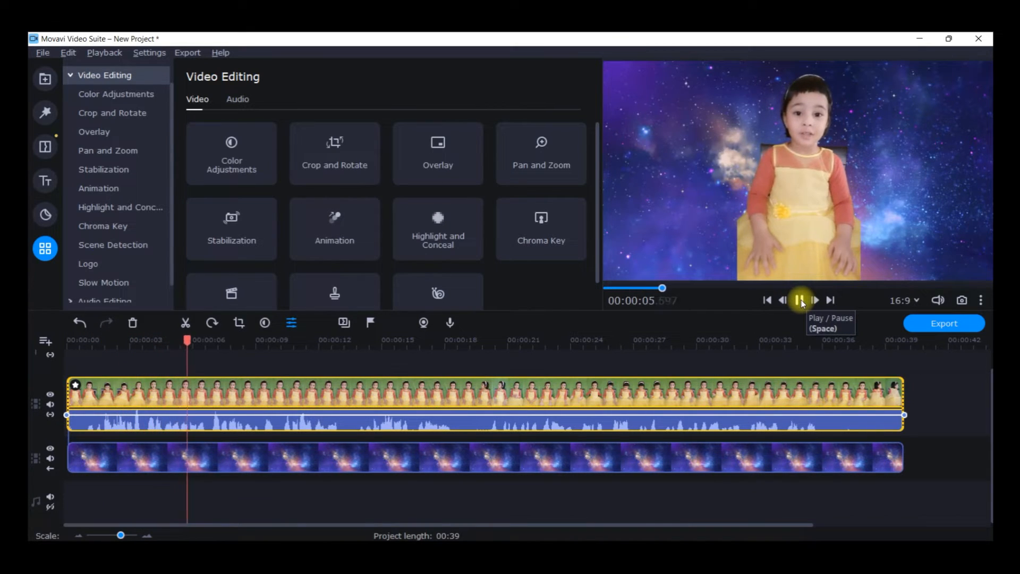
{"action": "left_click", "coordinate": [799, 301]}
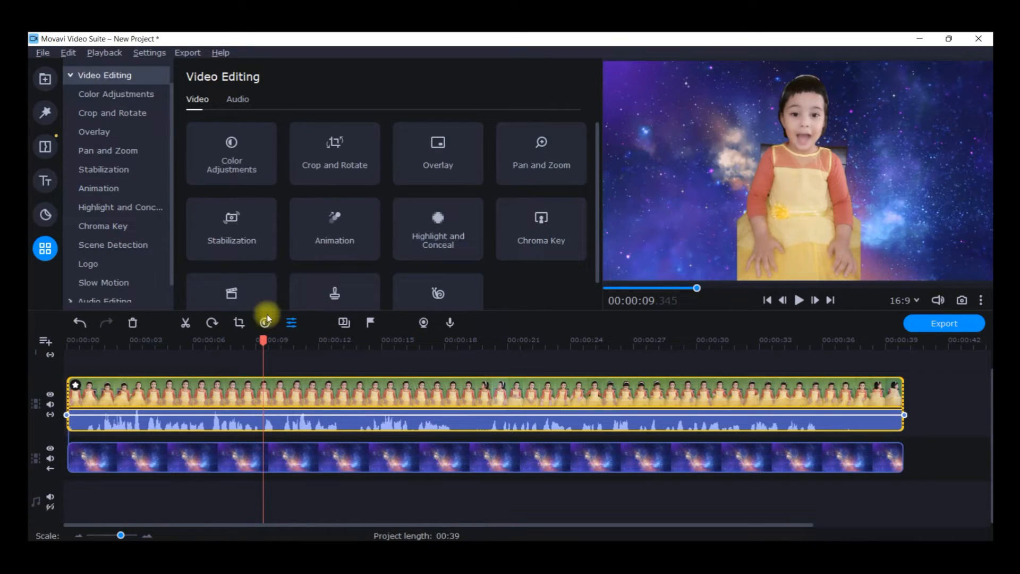
{"action": "left_click_drag", "start_coordinate": [262, 342], "coordinate": [50, 377]}
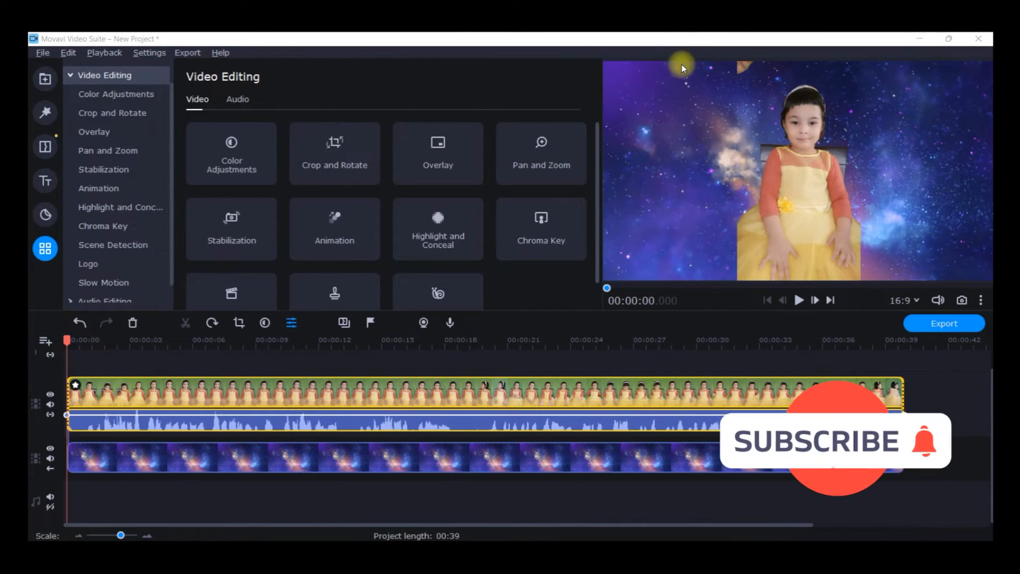
{"action": "left_click", "coordinate": [45, 79]}
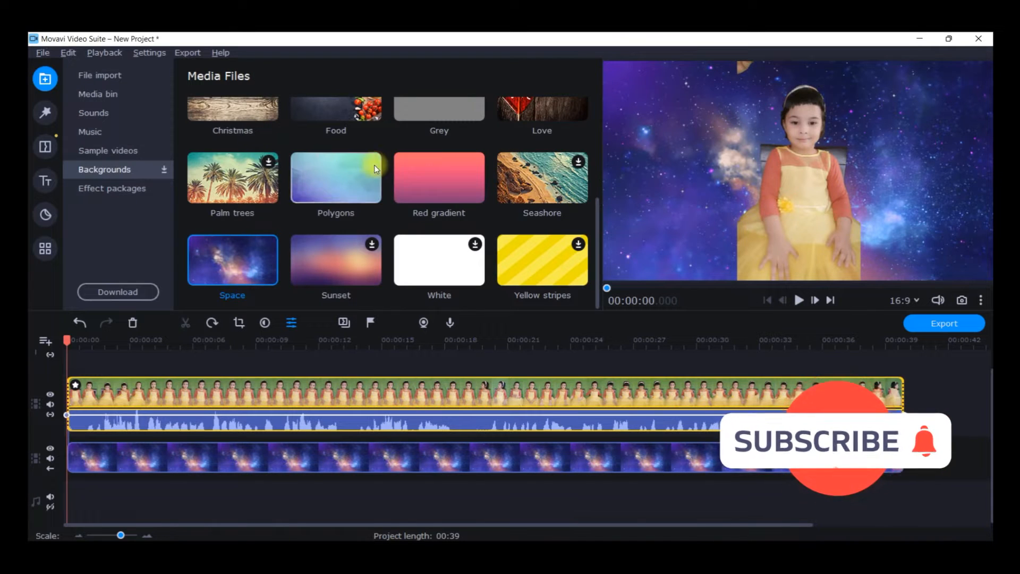
{"action": "left_click", "coordinate": [109, 75]}
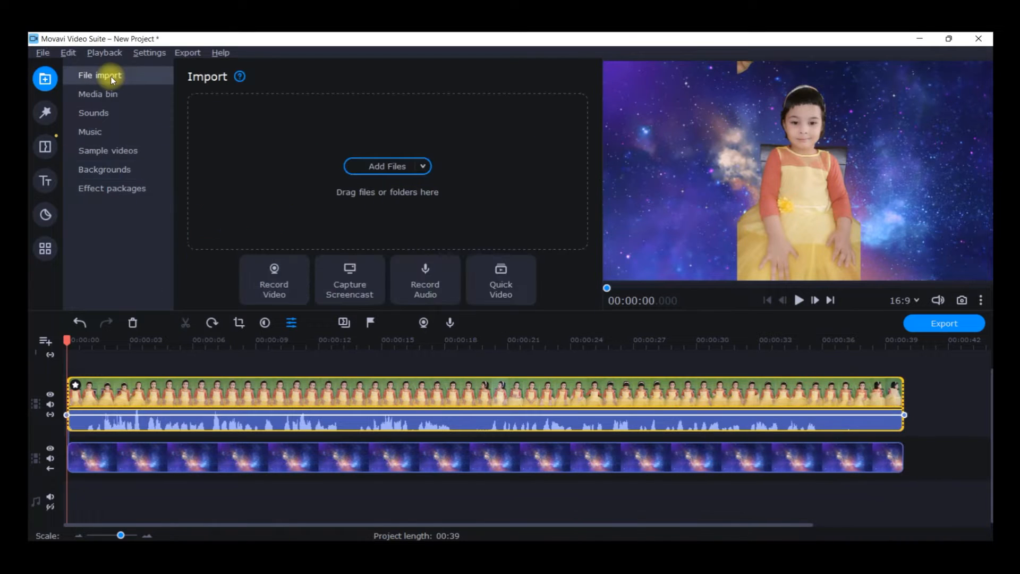
{"action": "left_click", "coordinate": [399, 167]}
{"action": "scroll", "coordinate": [238, 175], "scroll_direction": "down", "scroll_amount": 1}
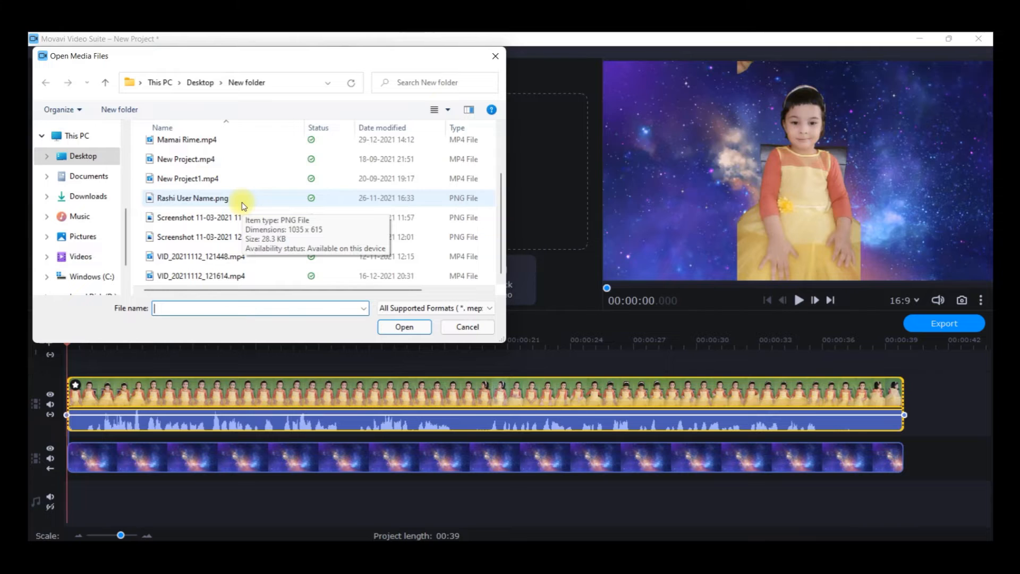
{"action": "scroll", "coordinate": [99, 263], "scroll_direction": "down", "scroll_amount": 1}
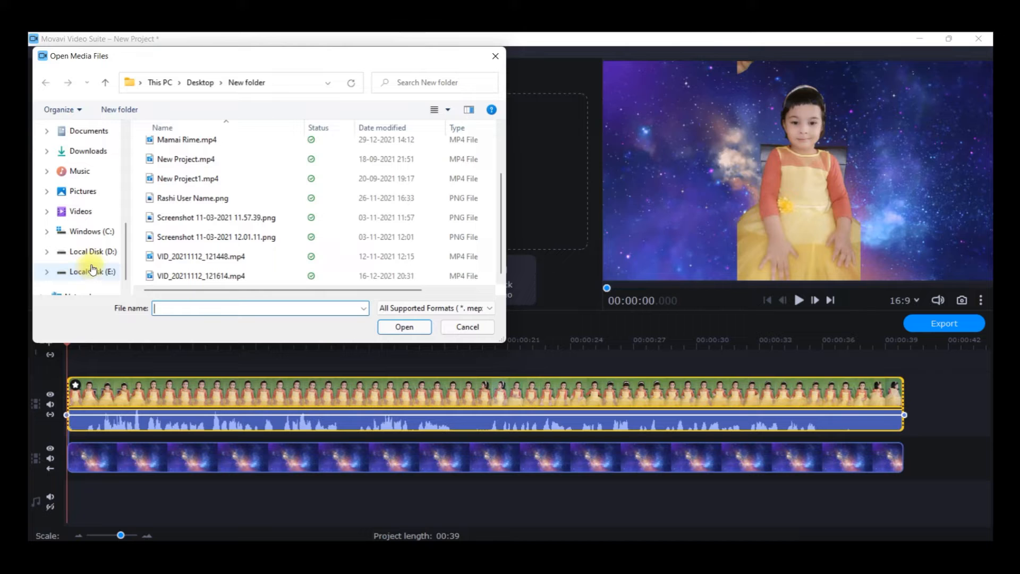
{"action": "left_click", "coordinate": [93, 269]}
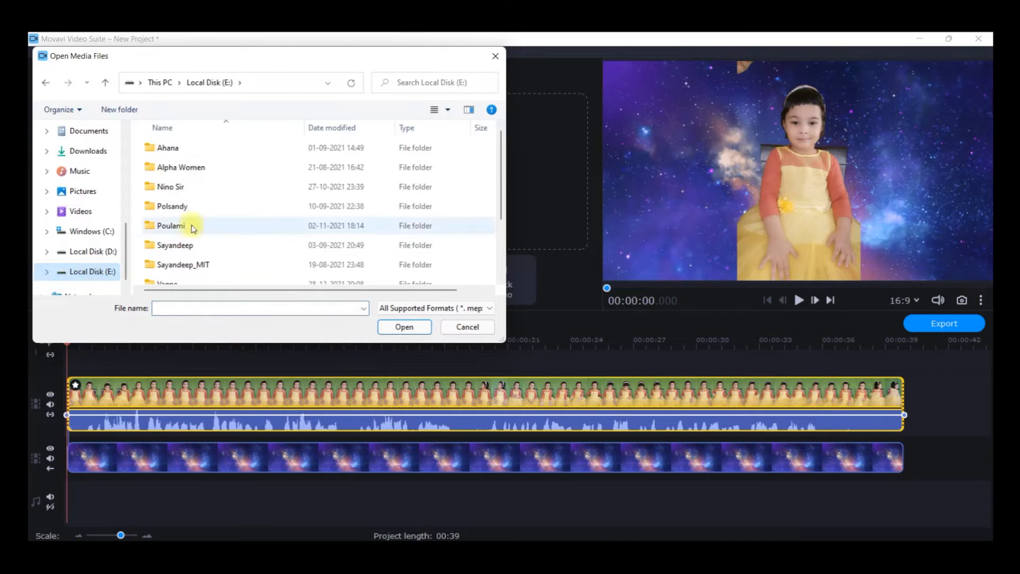
{"action": "scroll", "coordinate": [226, 200], "scroll_direction": "down", "scroll_amount": 2}
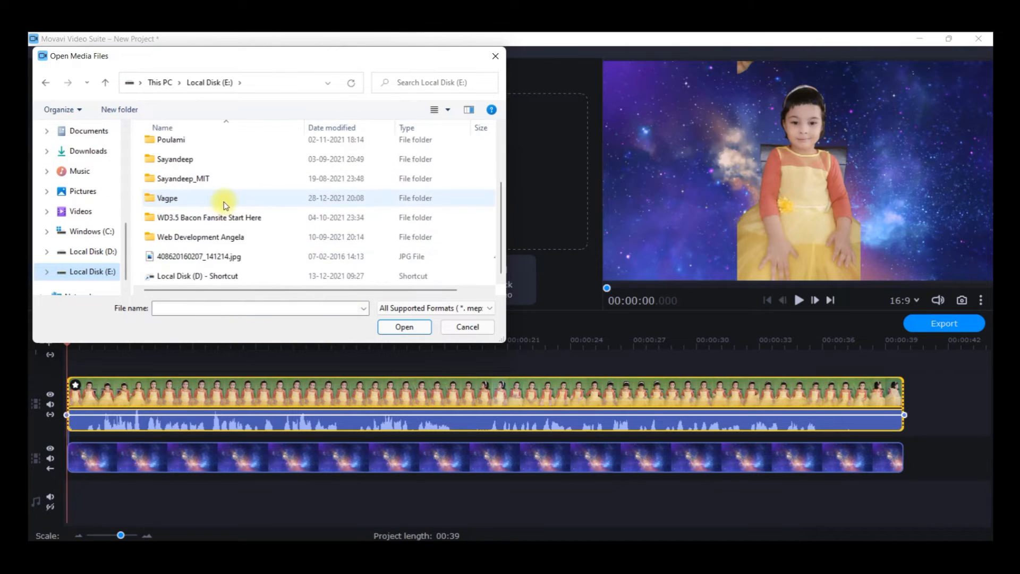
{"action": "scroll", "coordinate": [246, 200], "scroll_direction": "up", "scroll_amount": 2}
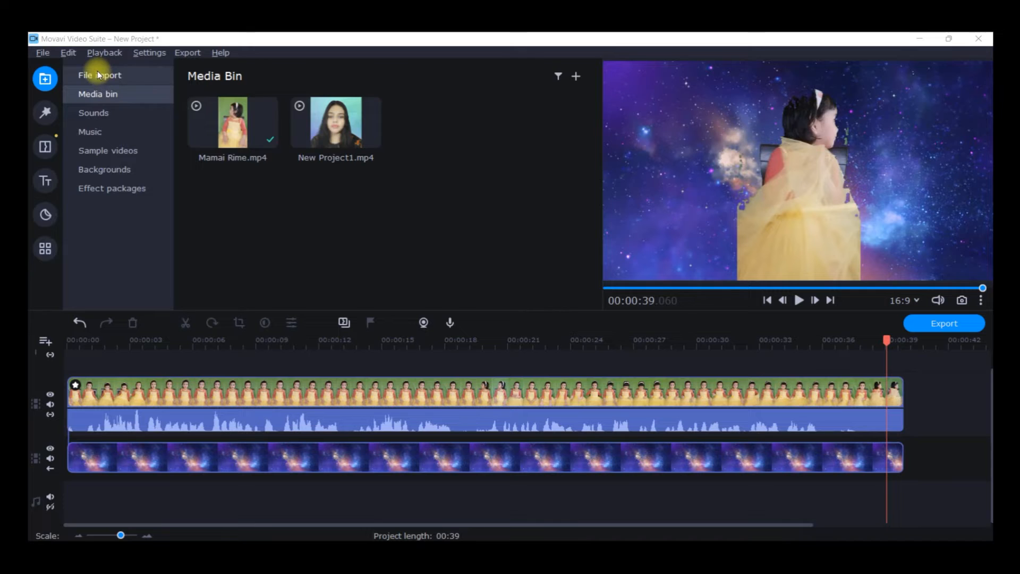
Import Large Smile Mood - Nico Staf.mp3 and place it at the start of the audio track.
{"action": "left_click", "coordinate": [98, 71]}
{"action": "left_click", "coordinate": [371, 164]}
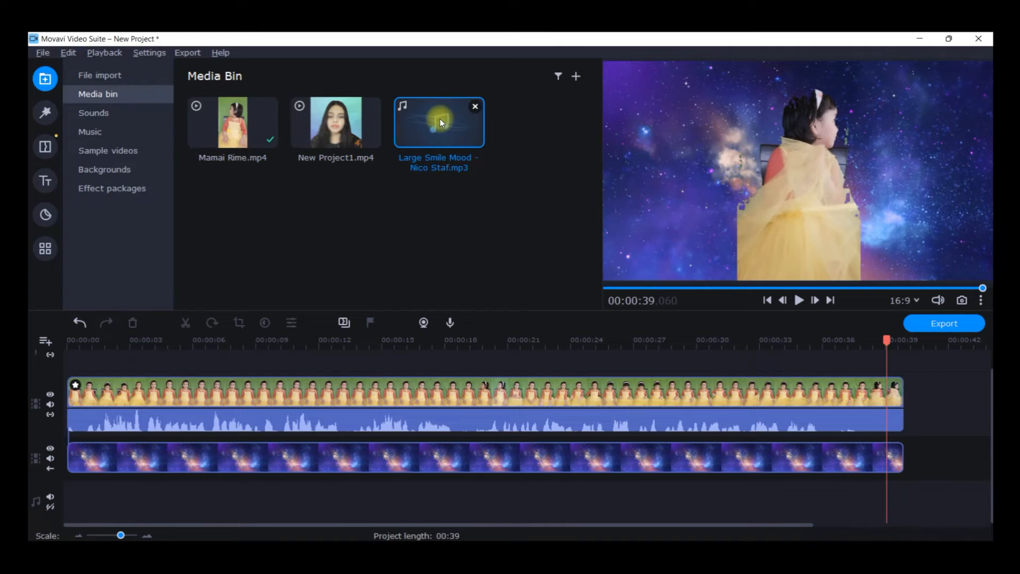
{"action": "left_click_drag", "start_coordinate": [440, 119], "coordinate": [66, 480]}
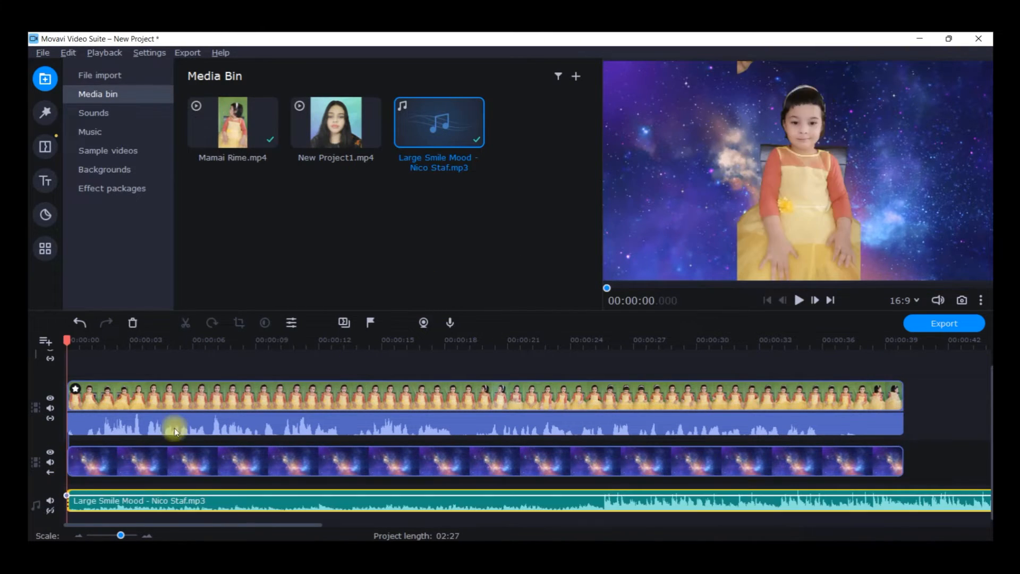
Trim the music clip to the end of the video clips and extend its end back out to about 00:53.
{"action": "left_click", "coordinate": [310, 522]}
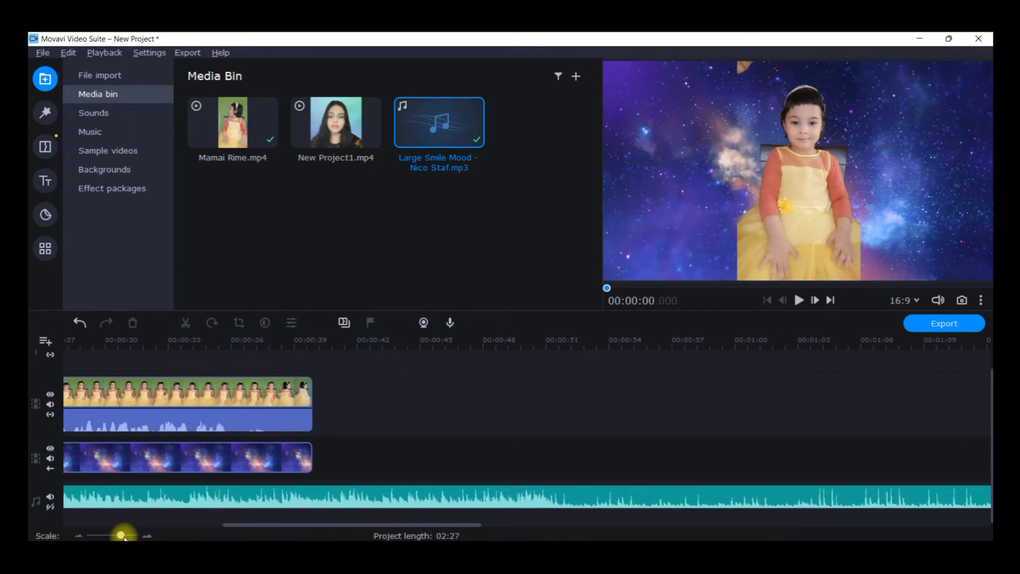
{"action": "left_click_drag", "start_coordinate": [121, 536], "coordinate": [111, 535]}
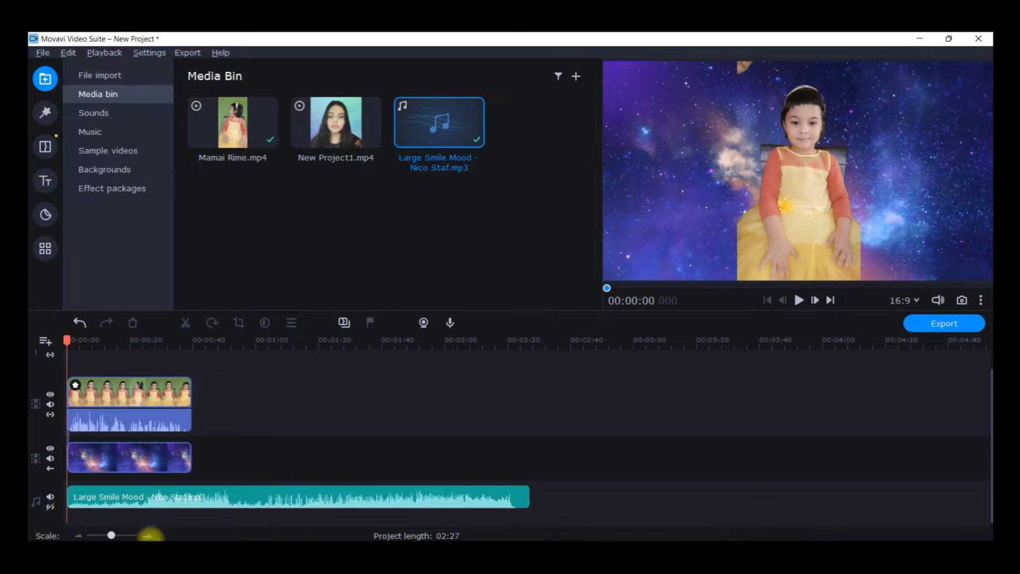
{"action": "left_click", "coordinate": [528, 496]}
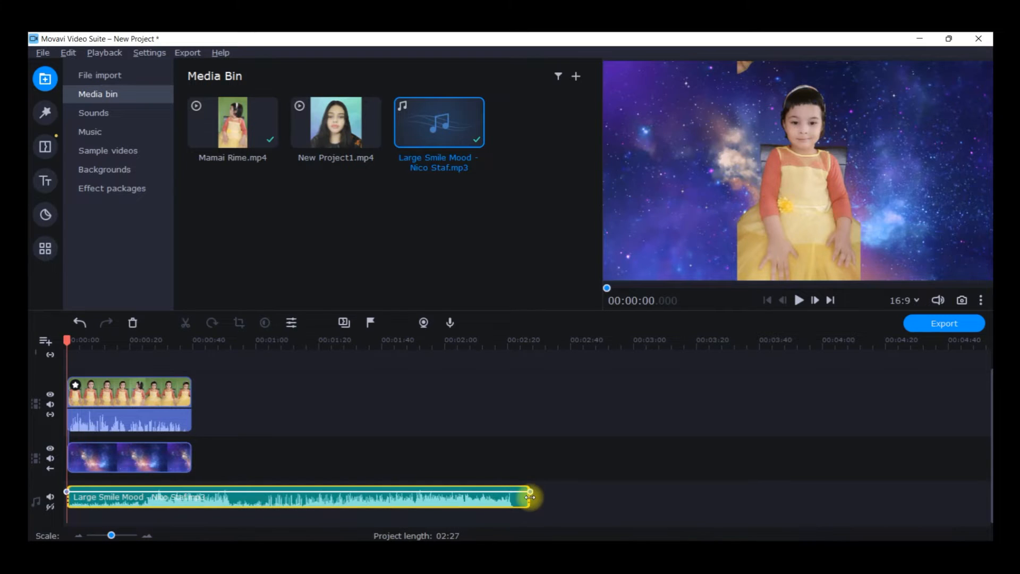
{"action": "left_click_drag", "start_coordinate": [530, 496], "coordinate": [192, 476]}
{"action": "left_click_drag", "start_coordinate": [110, 535], "coordinate": [120, 535]}
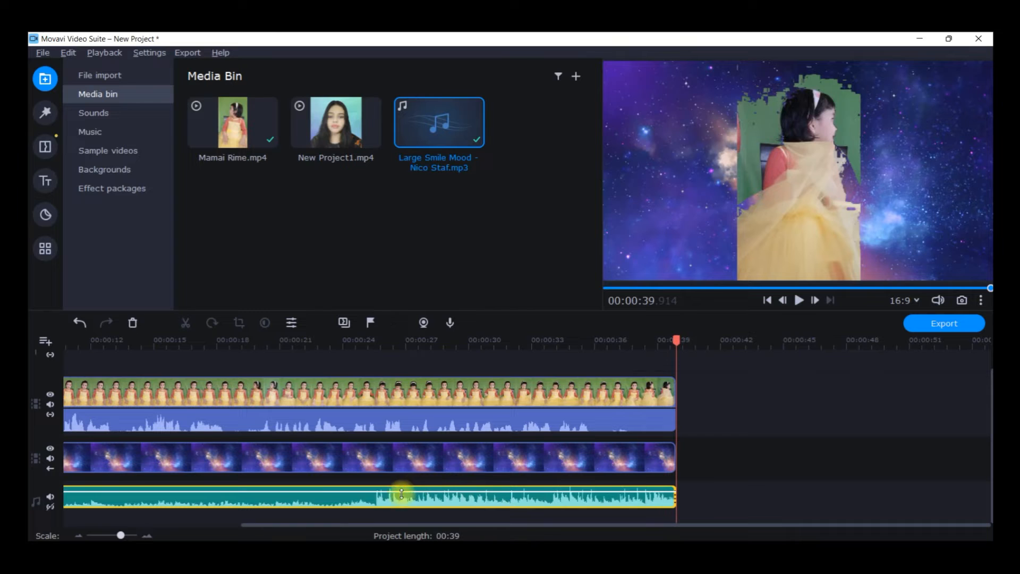
{"action": "left_click", "coordinate": [374, 497]}
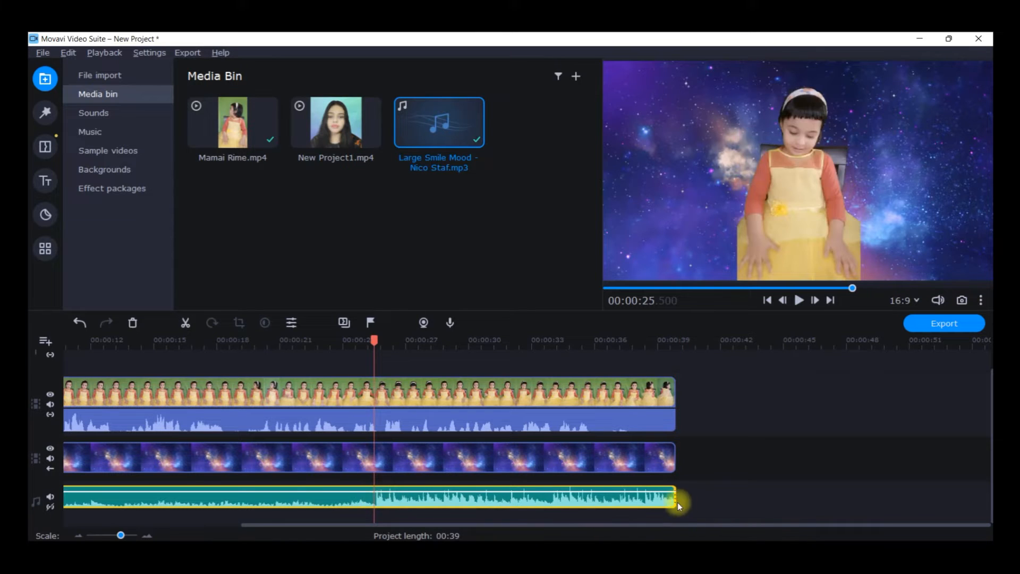
{"action": "left_click_drag", "start_coordinate": [677, 497], "coordinate": [960, 498]}
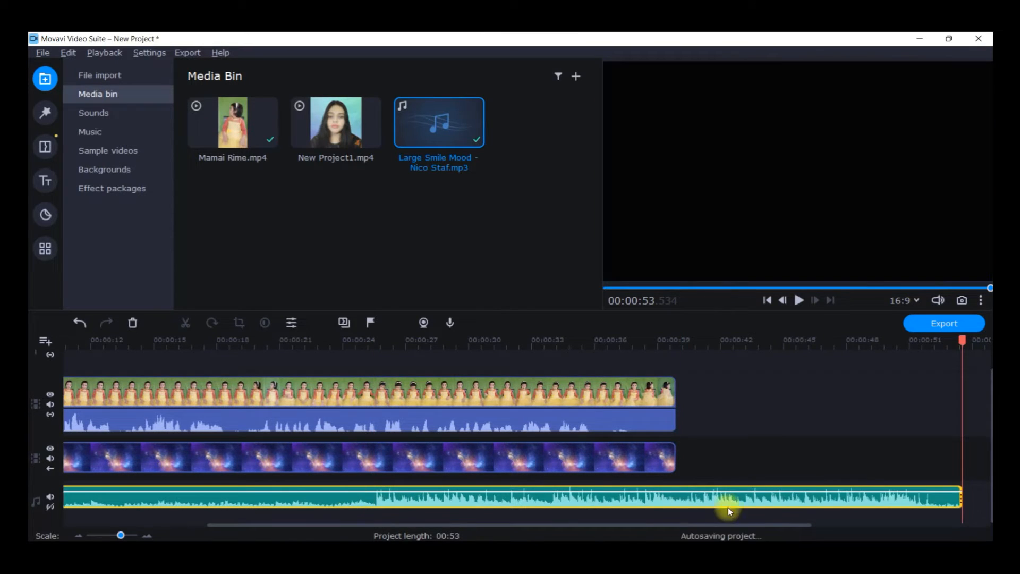
Split the music clip at about 00:25.4, just before its louder section, and delete the part before the split.
{"action": "left_click", "coordinate": [372, 498]}
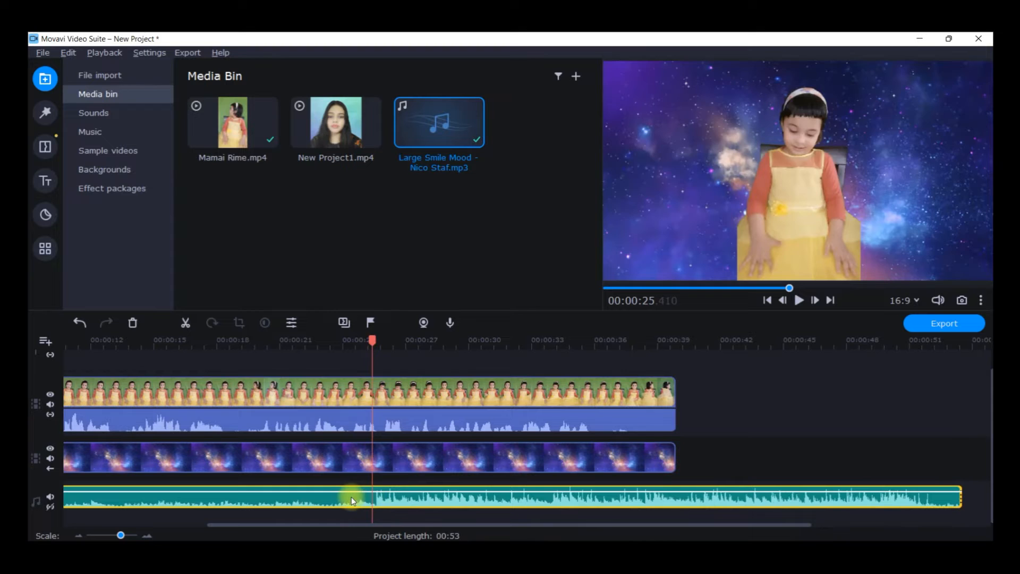
{"action": "right_click", "coordinate": [352, 496]}
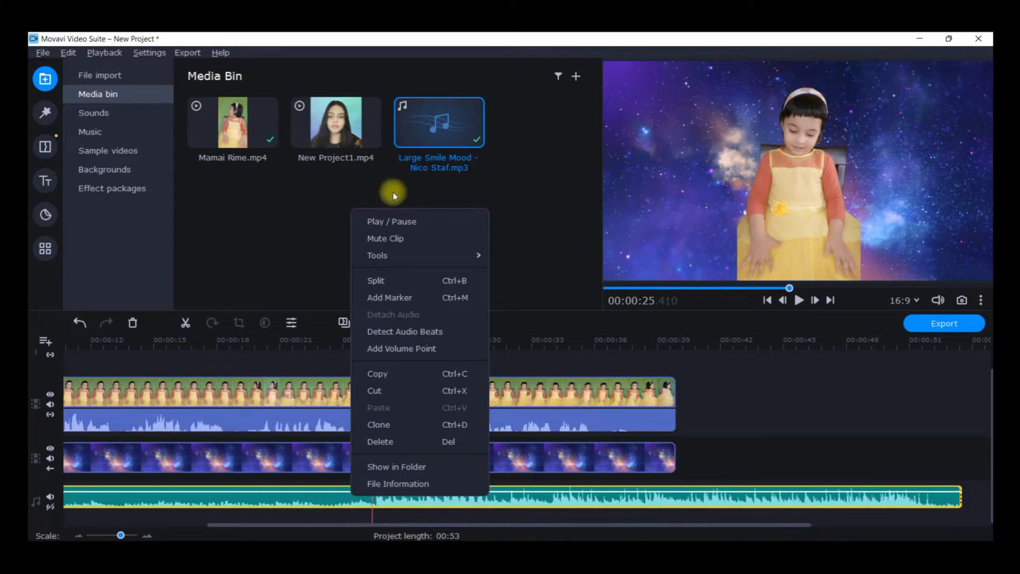
{"action": "left_click", "coordinate": [380, 282]}
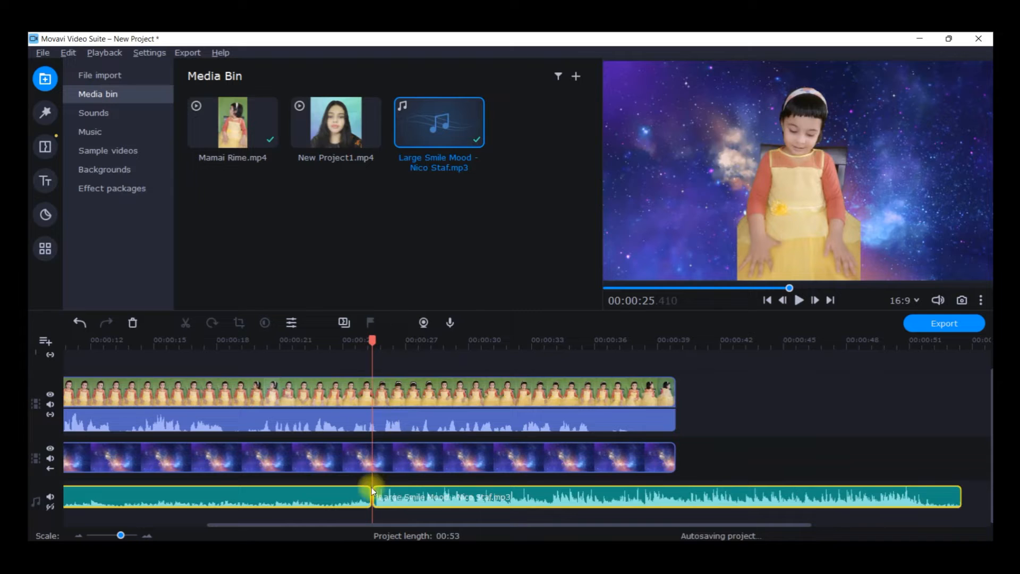
{"action": "left_click", "coordinate": [320, 496]}
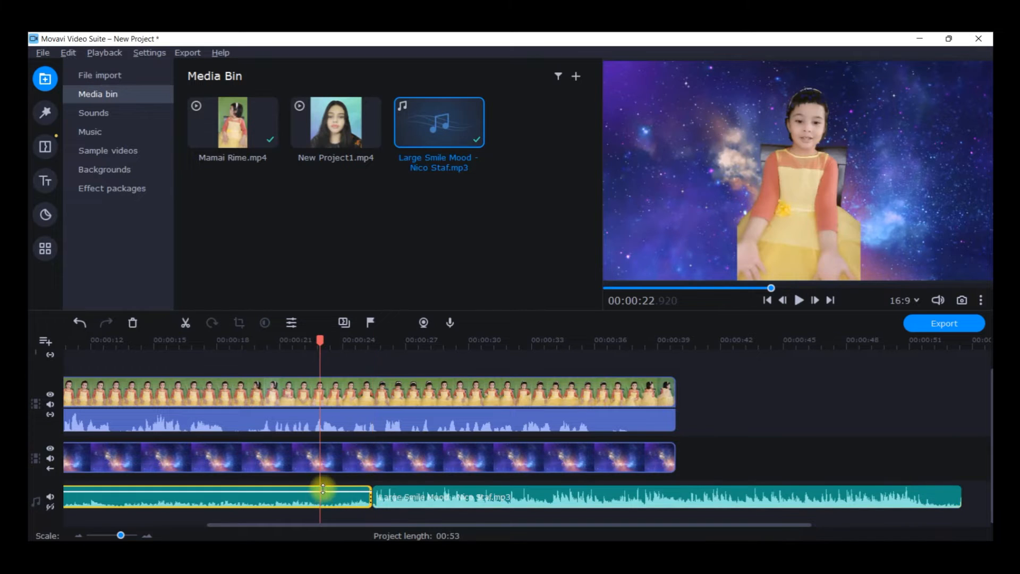
{"action": "key", "text": "Delete"}
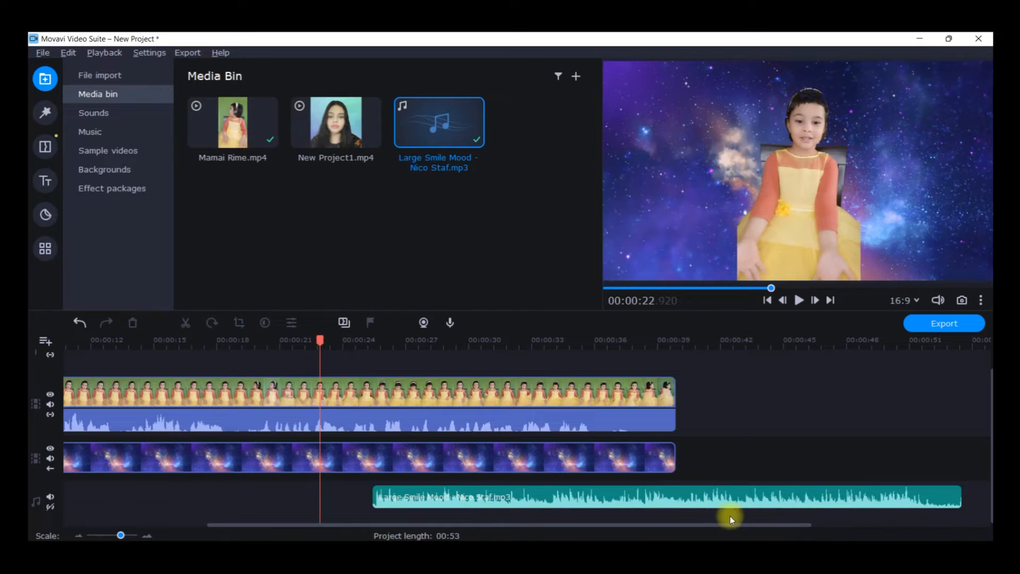
Move the remaining music clip to the start of the audio track and trim its end to match the end of the video clips.
{"action": "left_click_drag", "start_coordinate": [710, 493], "coordinate": [409, 489]}
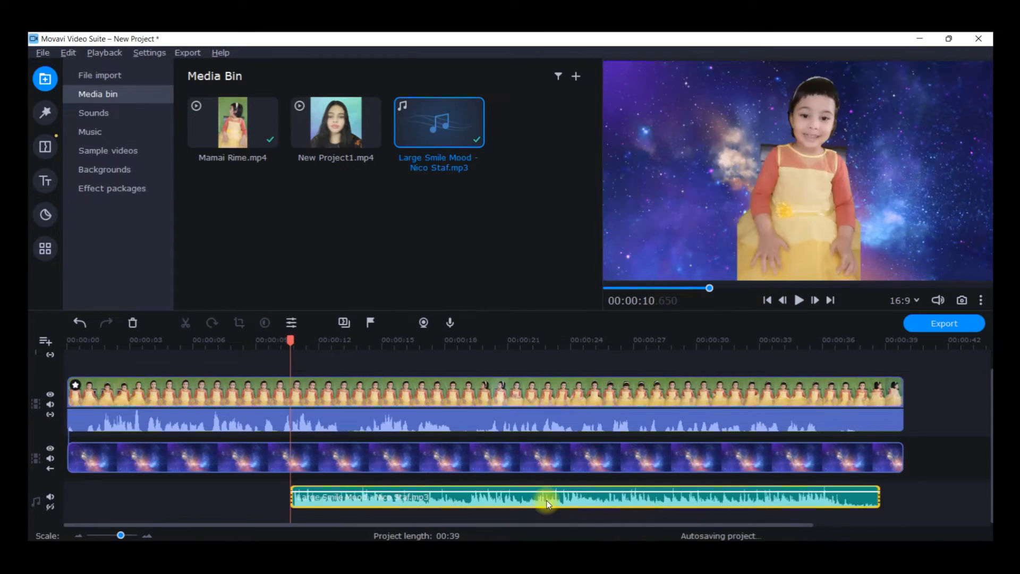
{"action": "left_click_drag", "start_coordinate": [881, 495], "coordinate": [928, 494]}
{"action": "left_click_drag", "start_coordinate": [654, 498], "coordinate": [430, 497]}
{"action": "left_click_drag", "start_coordinate": [968, 496], "coordinate": [904, 495]}
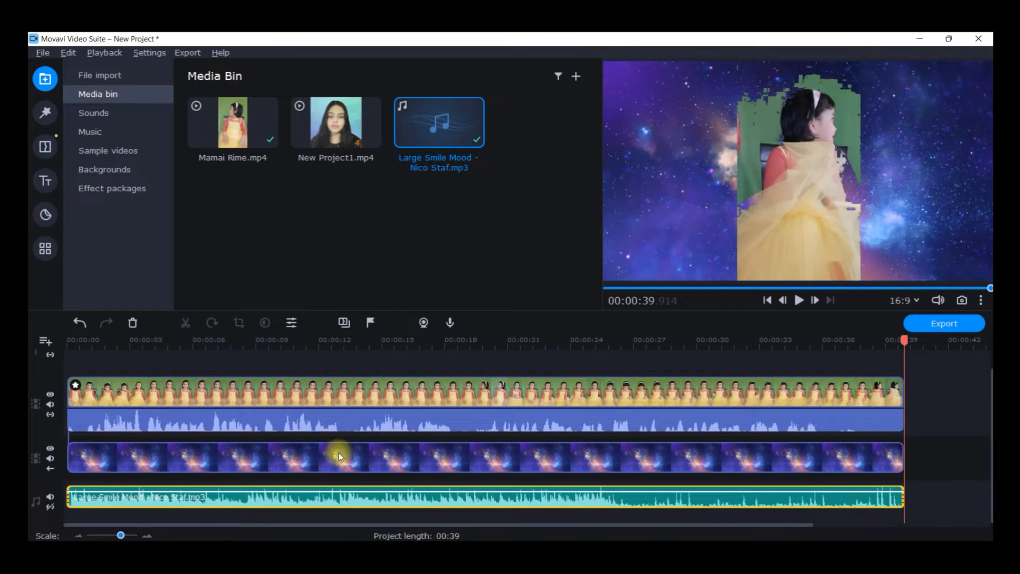
Clone the music clip, shorten the original to about 00:13.9, and place the clone directly after it on the audio track.
{"action": "right_click", "coordinate": [127, 498]}
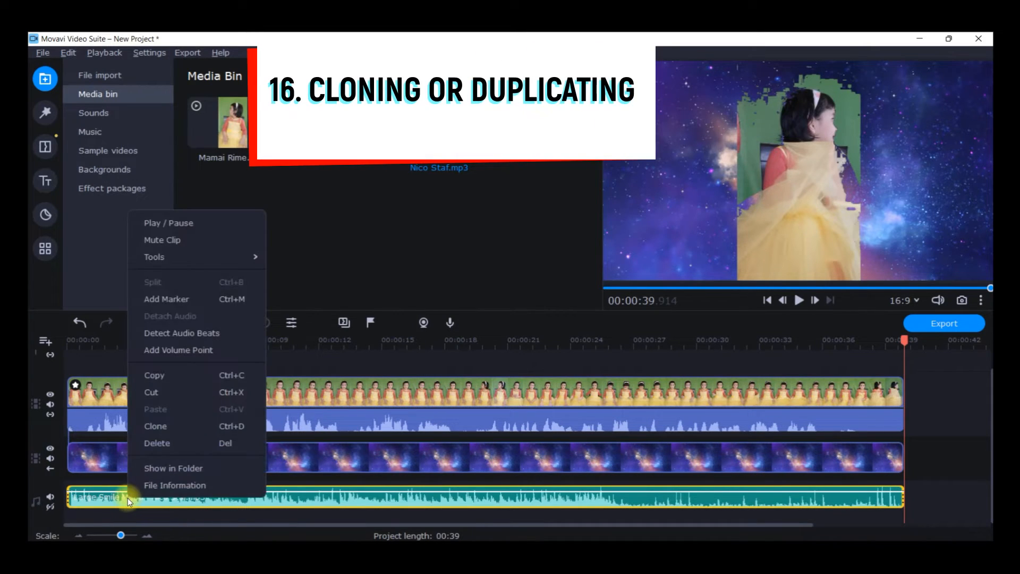
{"action": "left_click", "coordinate": [165, 424]}
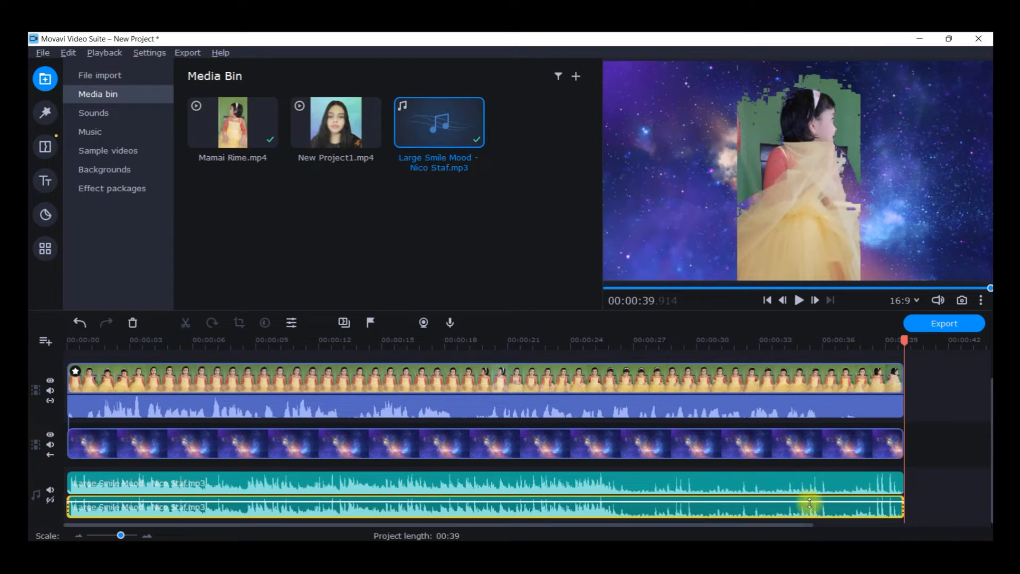
{"action": "left_click", "coordinate": [895, 482]}
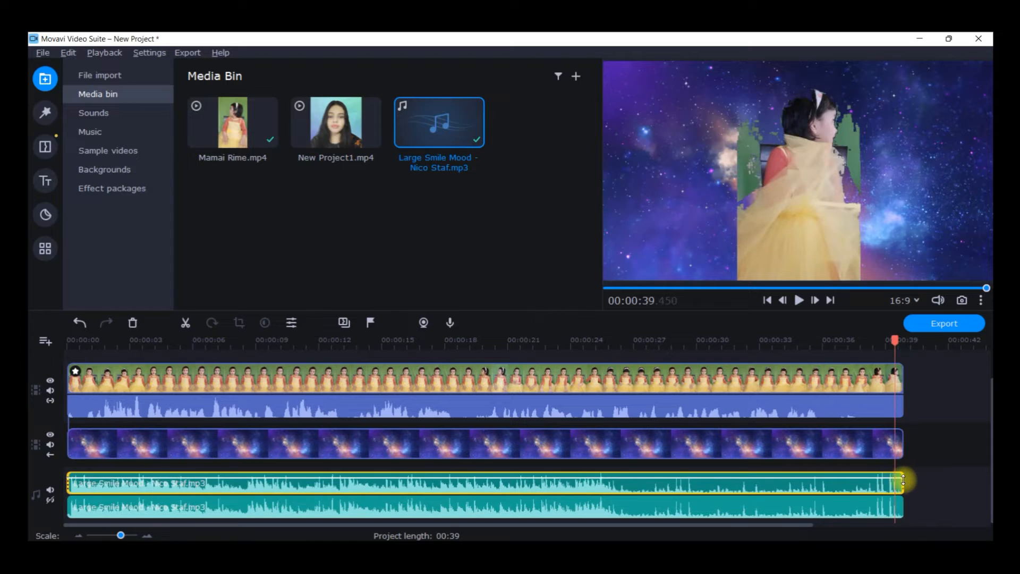
{"action": "left_click_drag", "start_coordinate": [903, 481], "coordinate": [358, 483]}
{"action": "left_click_drag", "start_coordinate": [468, 509], "coordinate": [763, 482]}
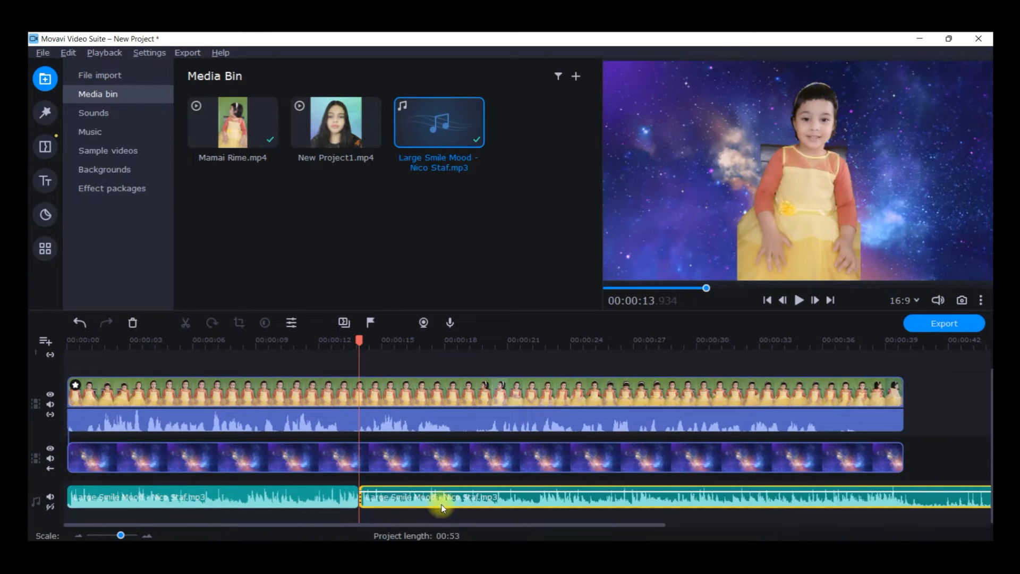
Delete the cloned music clip and extend the original music clip back to the end of the video clips.
{"action": "left_click", "coordinate": [463, 497]}
{"action": "key", "text": "Delete"}
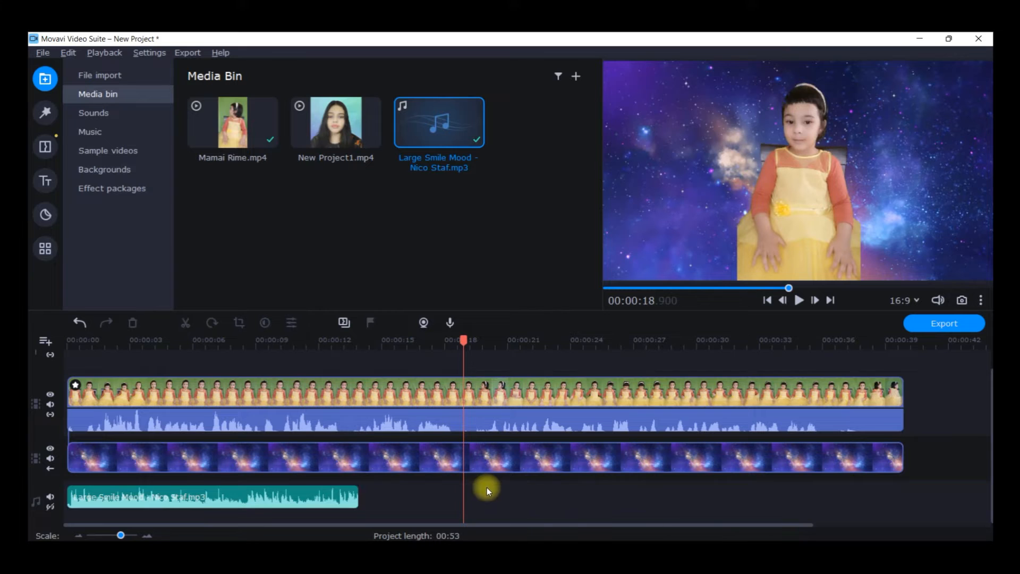
{"action": "left_click", "coordinate": [354, 499]}
{"action": "left_click_drag", "start_coordinate": [353, 499], "coordinate": [903, 499]}
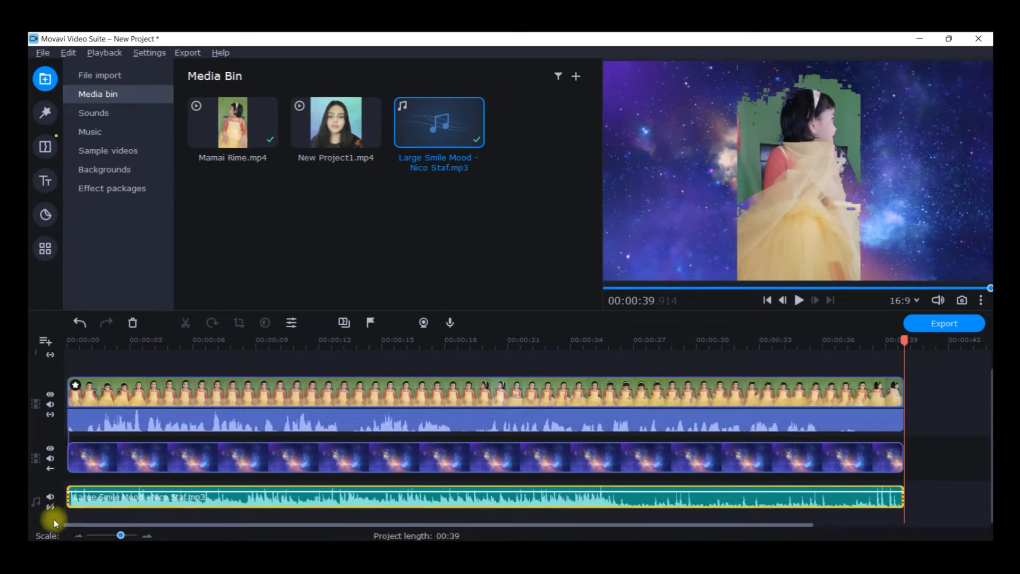
Preview the first seconds of the project from the beginning to compare the music's loudness with the voice.
{"action": "left_click", "coordinate": [84, 394]}
{"action": "left_click_drag", "start_coordinate": [83, 341], "coordinate": [67, 341]}
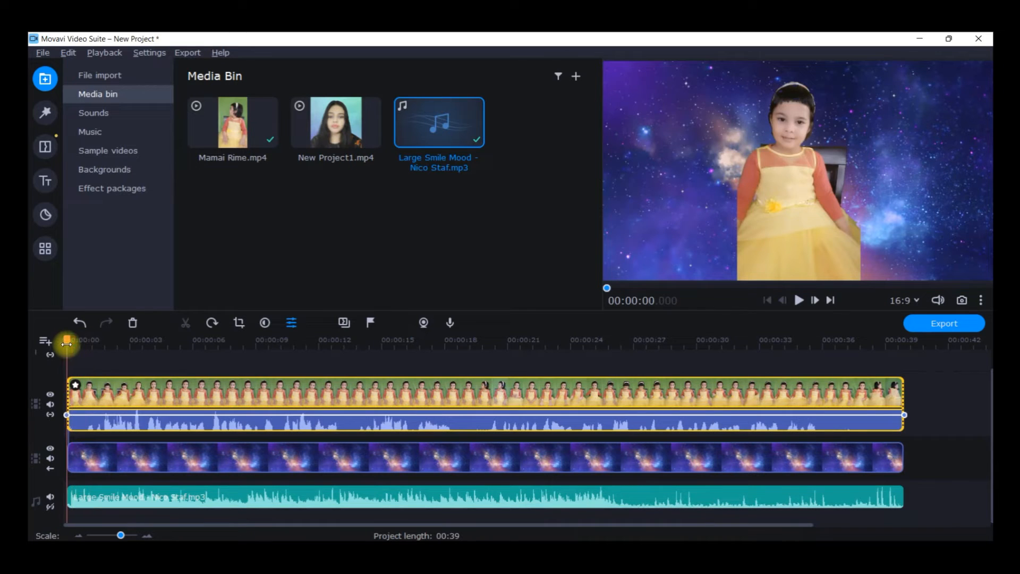
{"action": "left_click", "coordinate": [802, 301]}
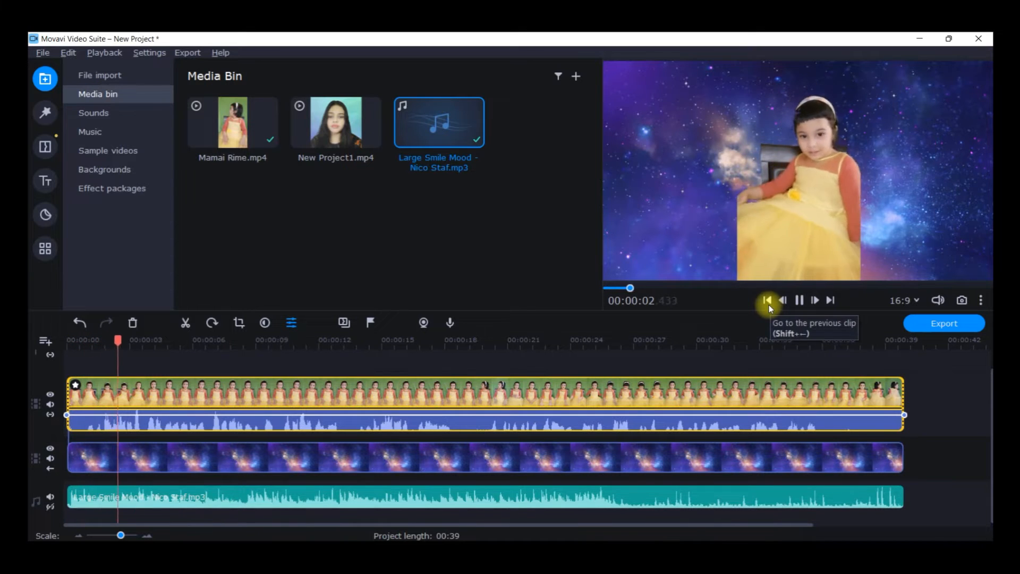
{"action": "left_click", "coordinate": [801, 302]}
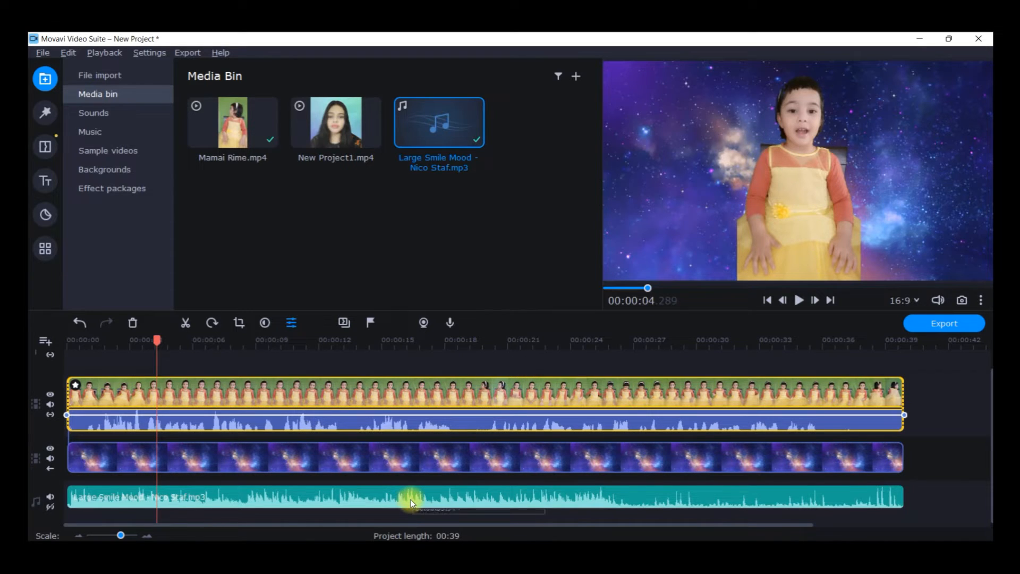
Set the music clip's volume to 10%.
{"action": "left_click", "coordinate": [181, 496]}
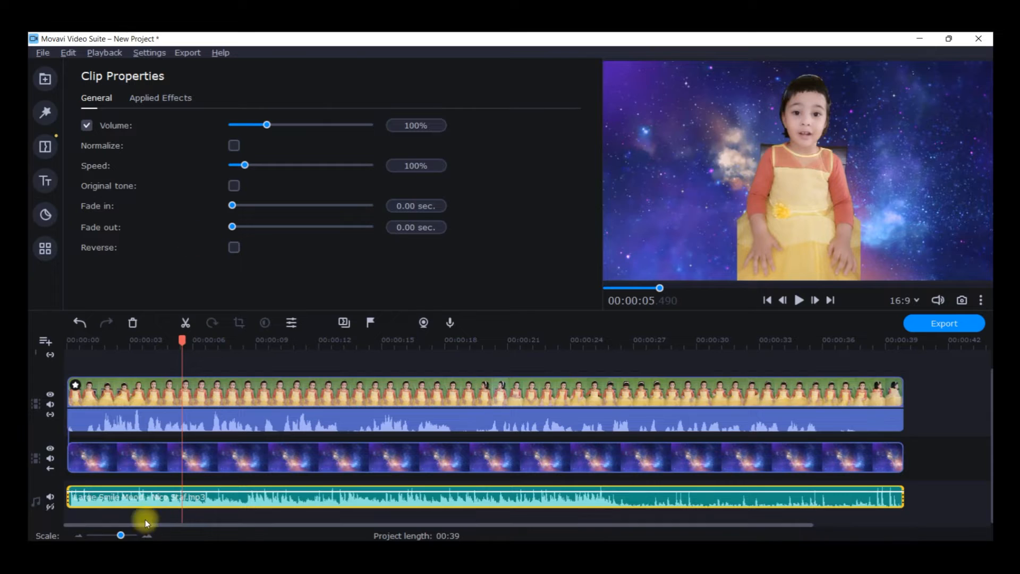
{"action": "left_click", "coordinate": [145, 497]}
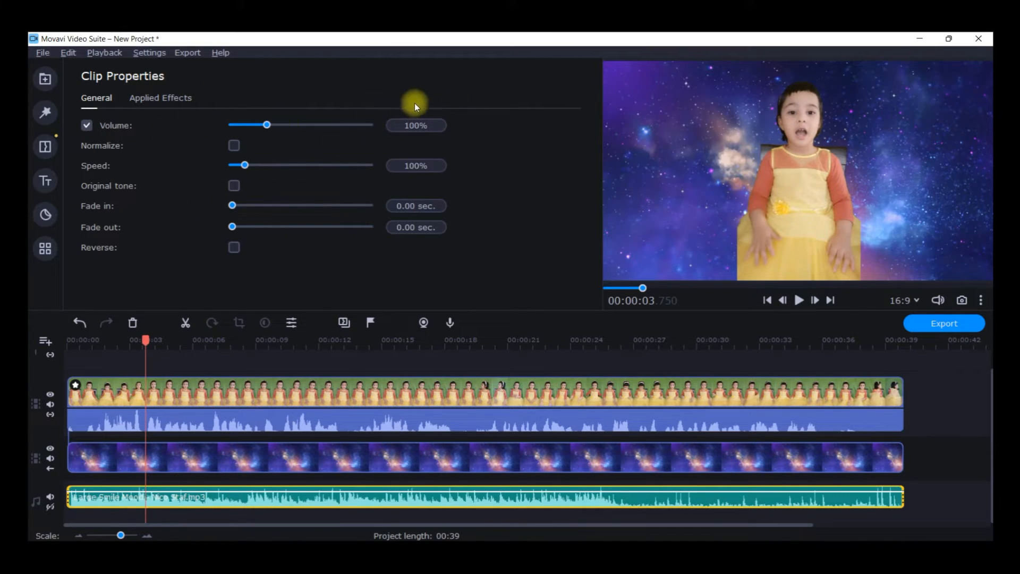
{"action": "left_click", "coordinate": [409, 125]}
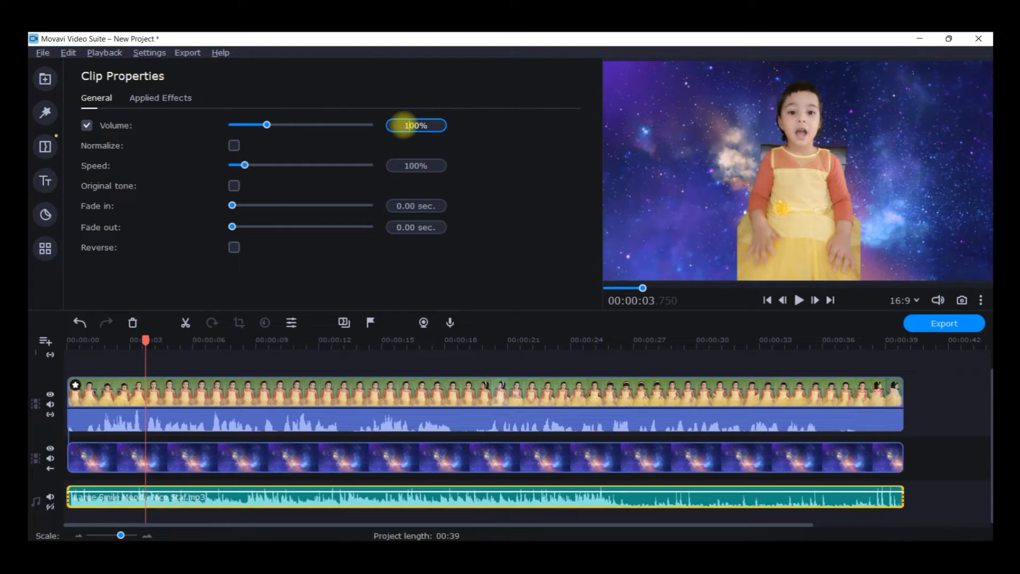
{"action": "key", "text": "BackSpace"}
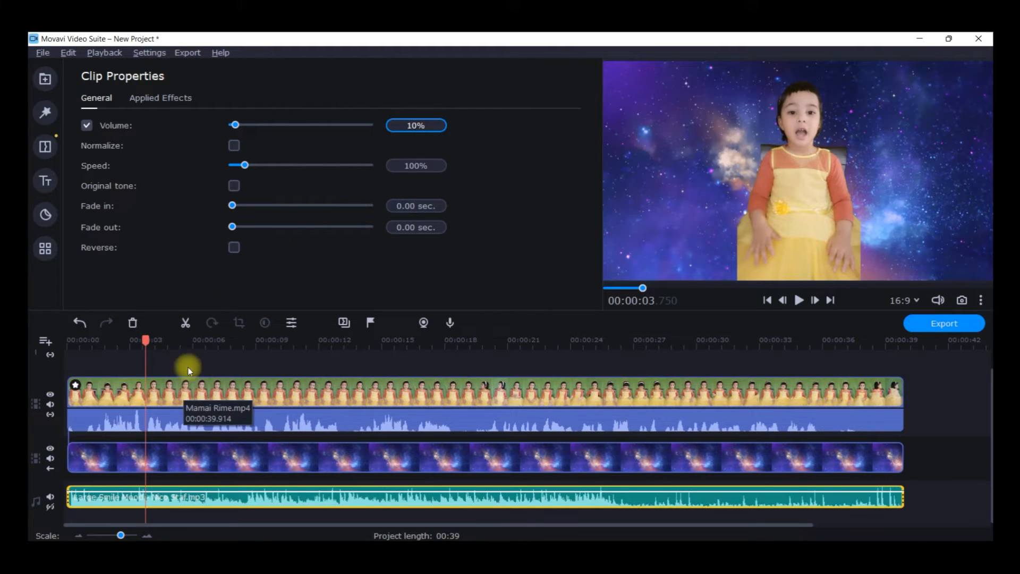
Preview the opening from the beginning with the quieter music and return the playhead to the start.
{"action": "left_click_drag", "start_coordinate": [144, 340], "coordinate": [33, 360]}
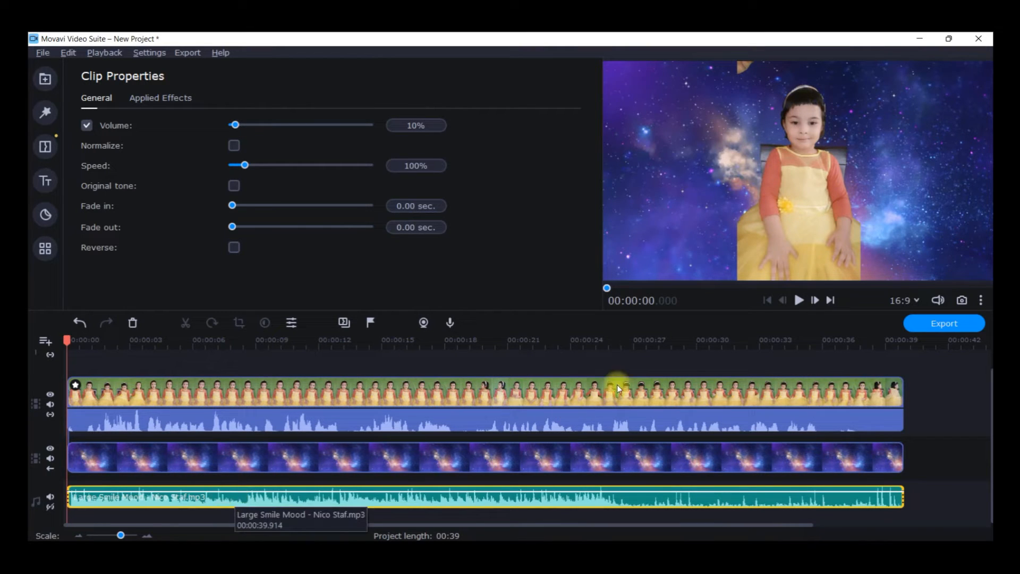
{"action": "left_click", "coordinate": [798, 301]}
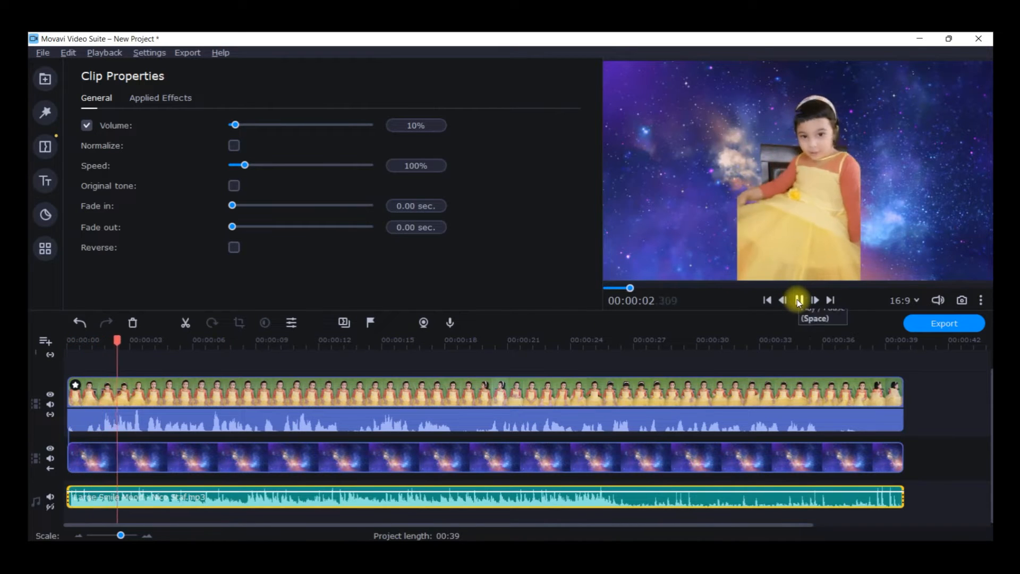
{"action": "left_click", "coordinate": [801, 301]}
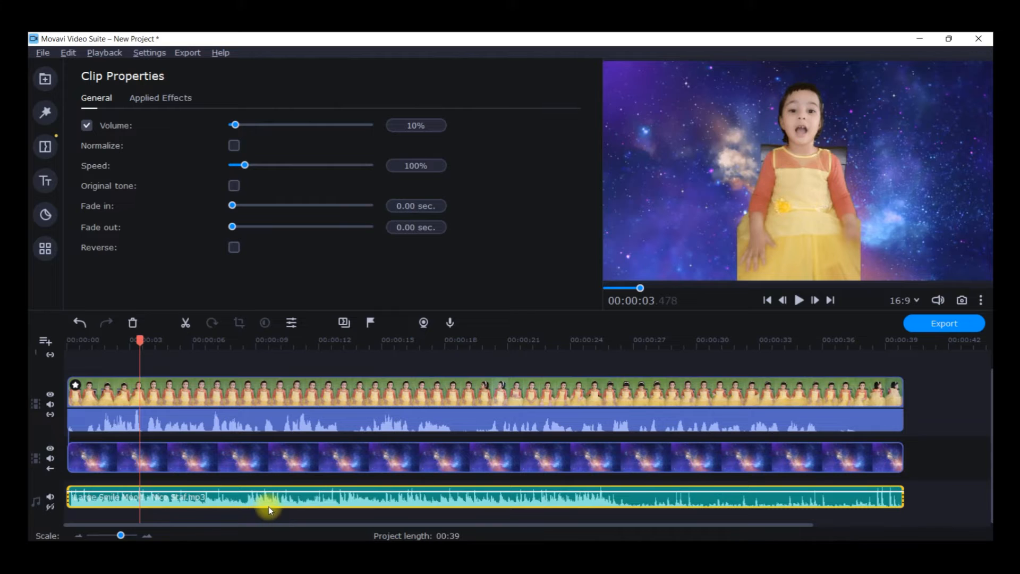
{"action": "left_click_drag", "start_coordinate": [140, 340], "coordinate": [33, 359]}
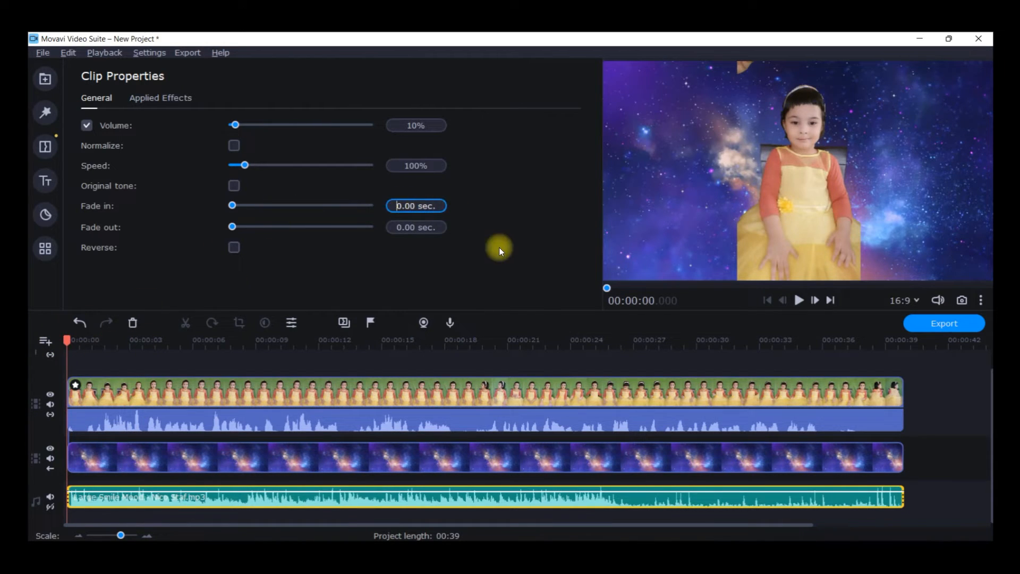
Set both the fade in and the fade out of the music clip to 1.00 sec.
{"action": "key", "text": "Delete"}
{"action": "type", "text": "1"}
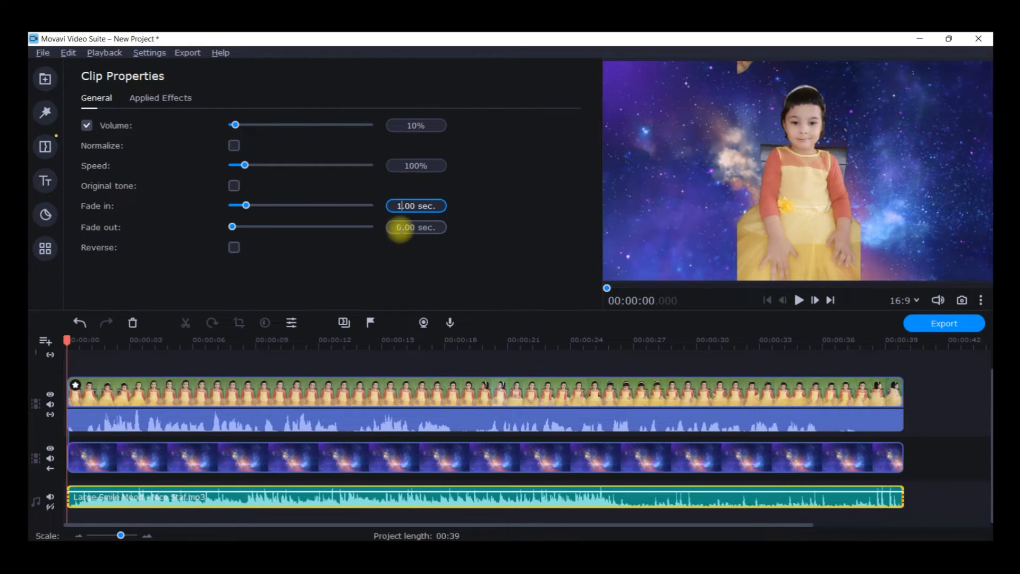
{"action": "left_click", "coordinate": [397, 227]}
{"action": "key", "text": "BackSpace"}
{"action": "type", "text": "1"}
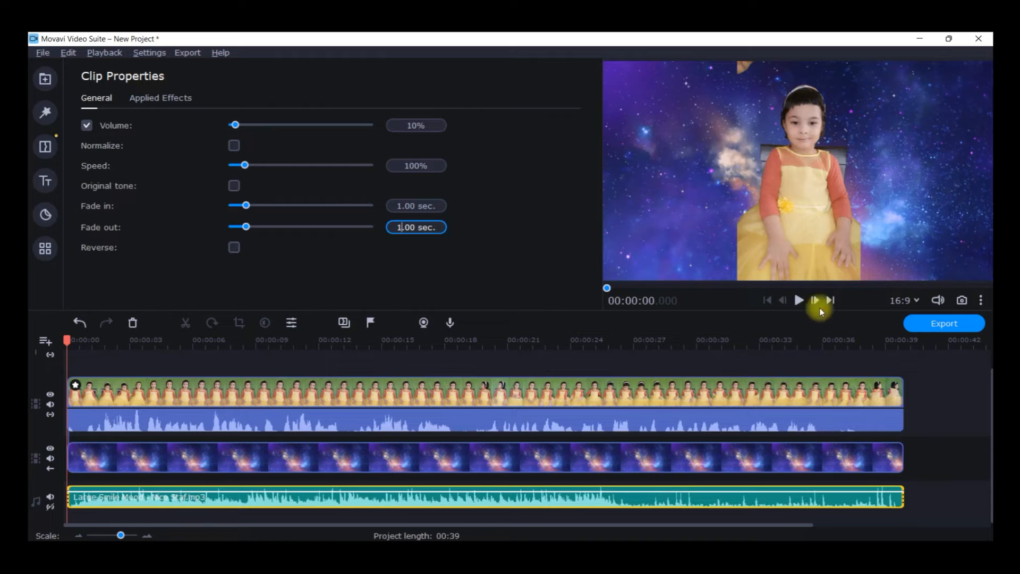
Preview the music fades at the beginning and end of the project, and reselect the music clip to check its properties.
{"action": "left_click", "coordinate": [798, 300]}
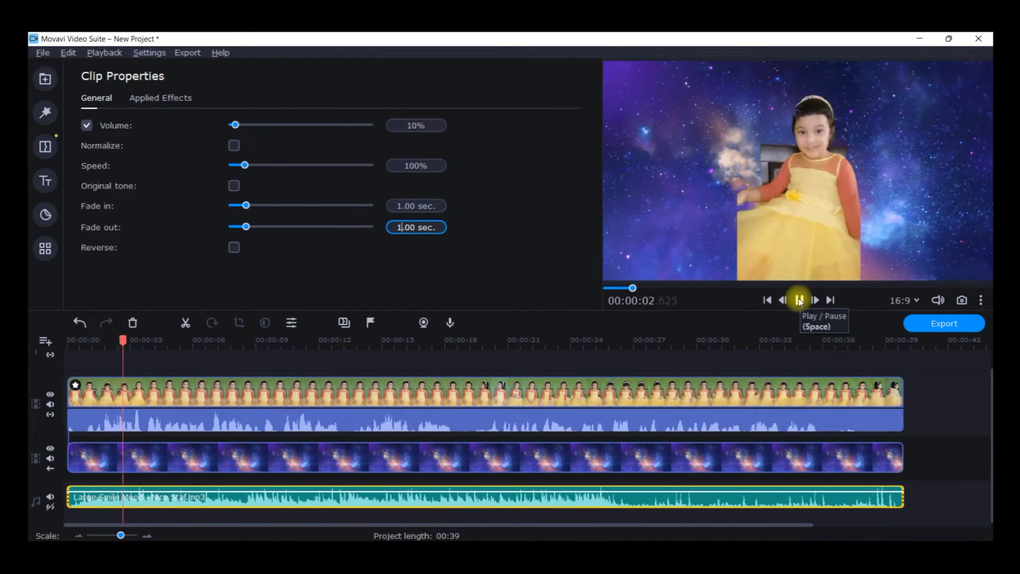
{"action": "left_click", "coordinate": [799, 300]}
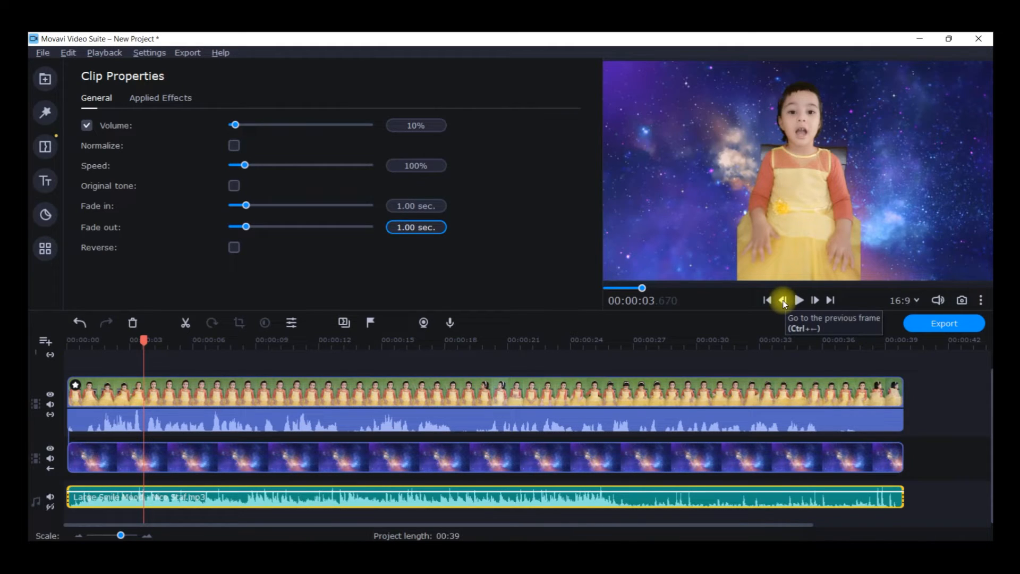
{"action": "left_click", "coordinate": [875, 392]}
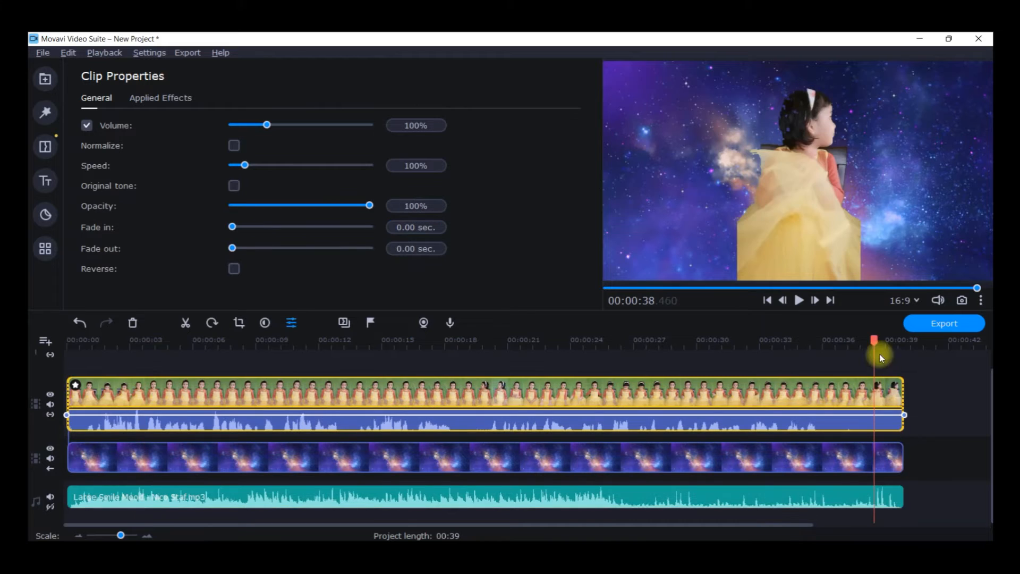
{"action": "left_click_drag", "start_coordinate": [874, 339], "coordinate": [878, 337]}
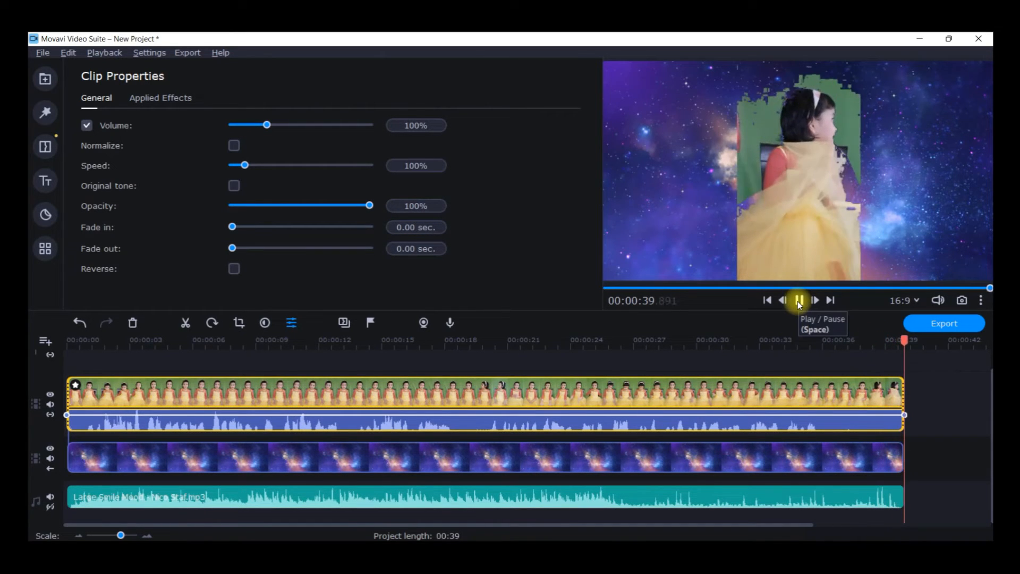
{"action": "left_click_drag", "start_coordinate": [904, 340], "coordinate": [817, 340]}
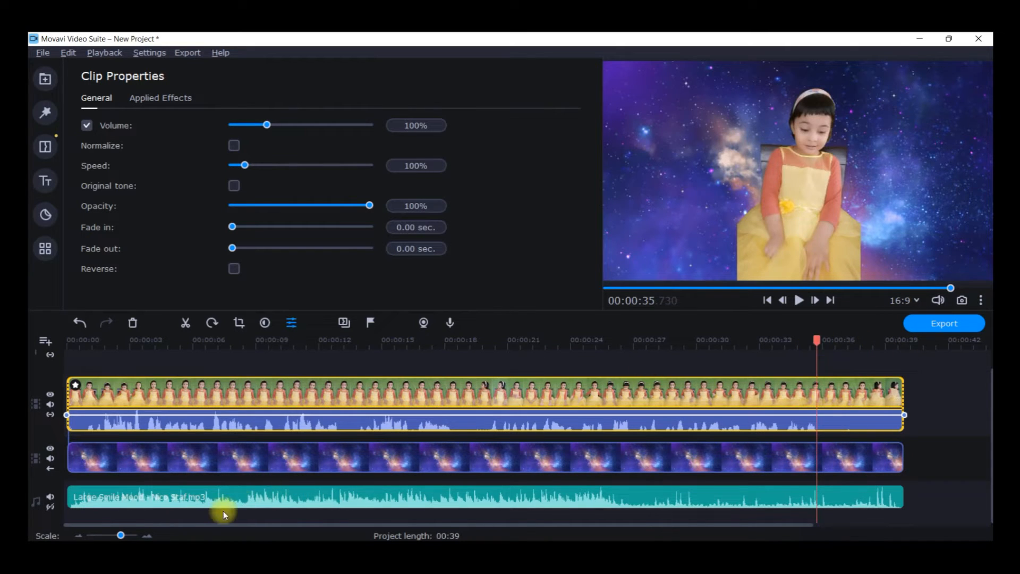
{"action": "left_click", "coordinate": [214, 488]}
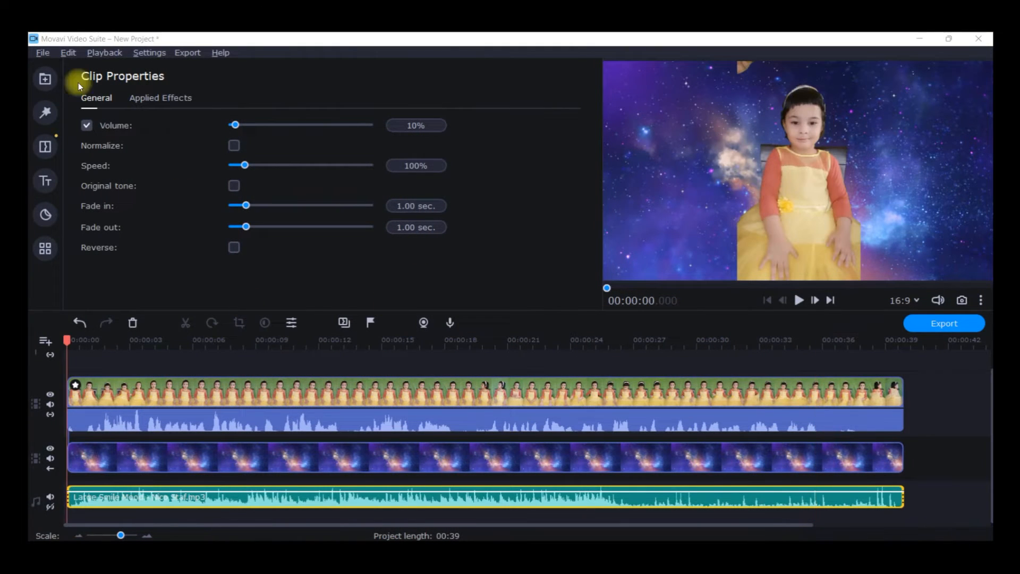
Move the playhead to about 3.7 seconds and download the Stars clip from the built-in sample videos.
{"action": "left_click_drag", "start_coordinate": [65, 336], "coordinate": [141, 364]}
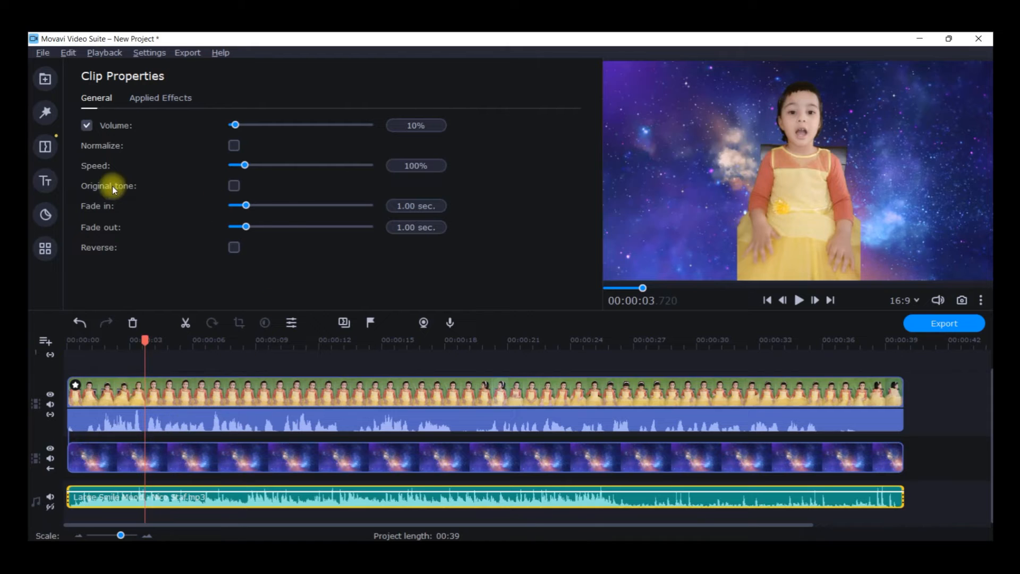
{"action": "left_click", "coordinate": [45, 78]}
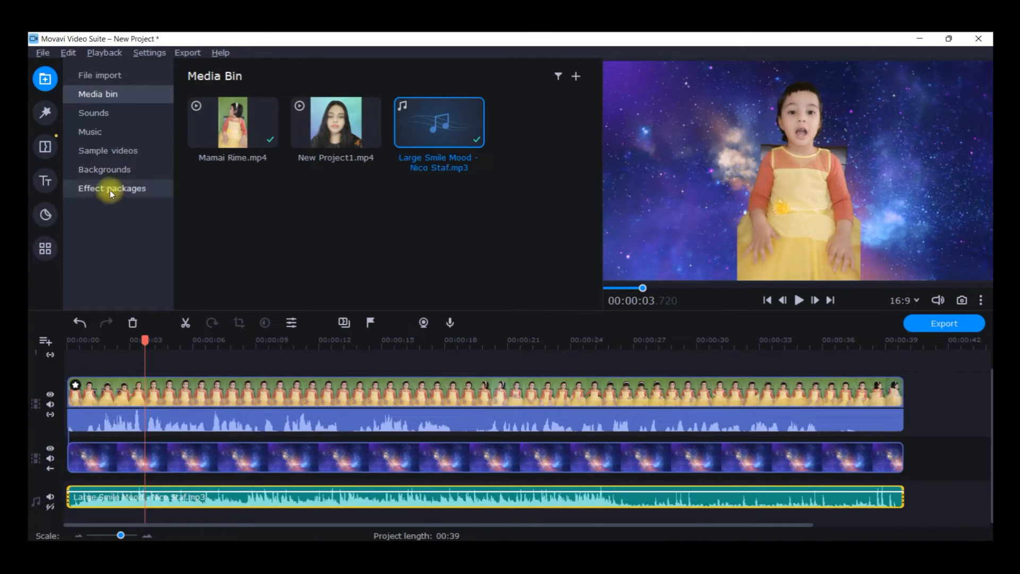
{"action": "left_click", "coordinate": [103, 153]}
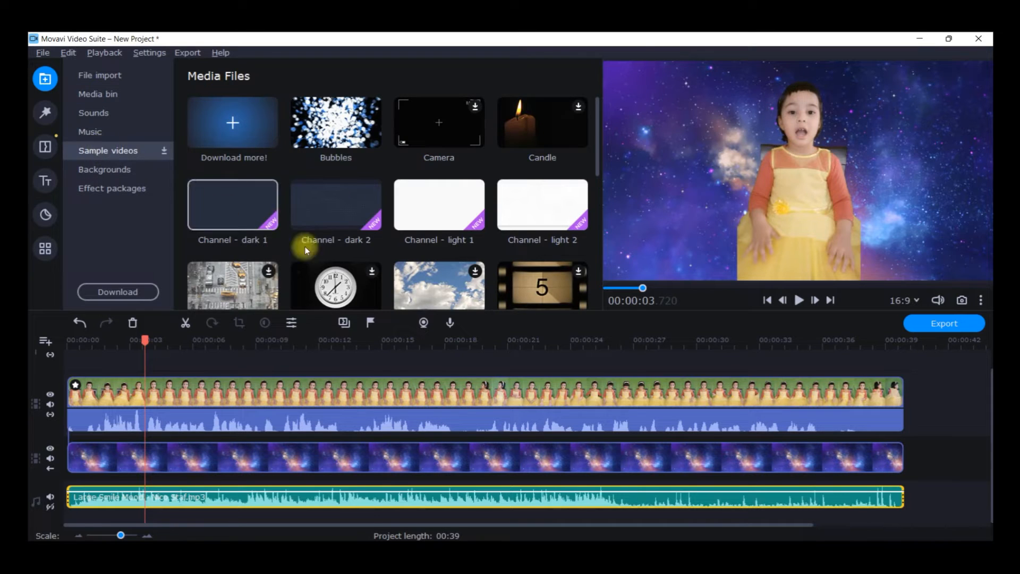
{"action": "scroll", "coordinate": [510, 180], "scroll_direction": "down", "scroll_amount": 2}
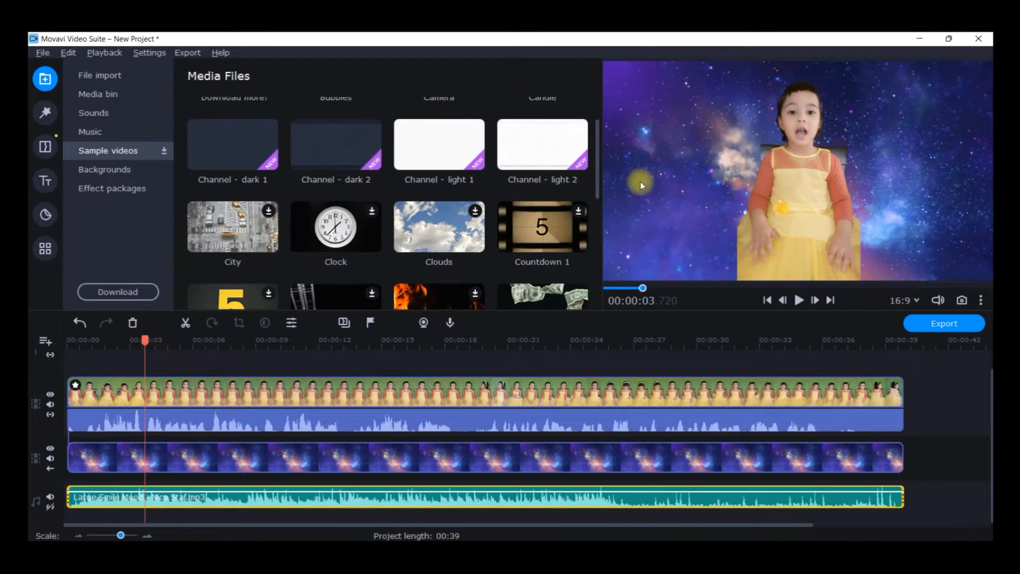
{"action": "scroll", "coordinate": [521, 239], "scroll_direction": "down", "scroll_amount": 5}
{"action": "scroll", "coordinate": [517, 240], "scroll_direction": "down", "scroll_amount": 5}
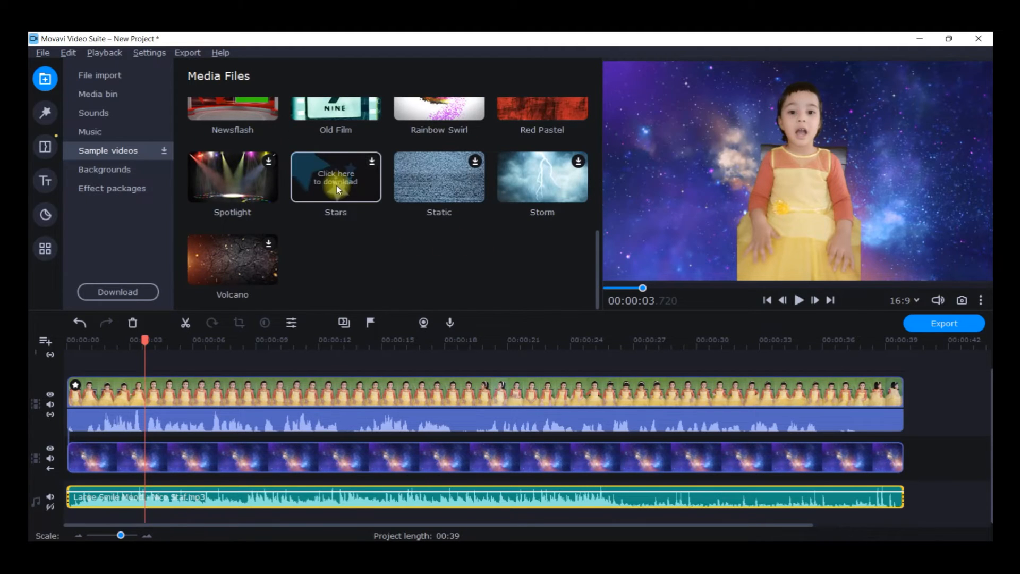
{"action": "left_click", "coordinate": [331, 179]}
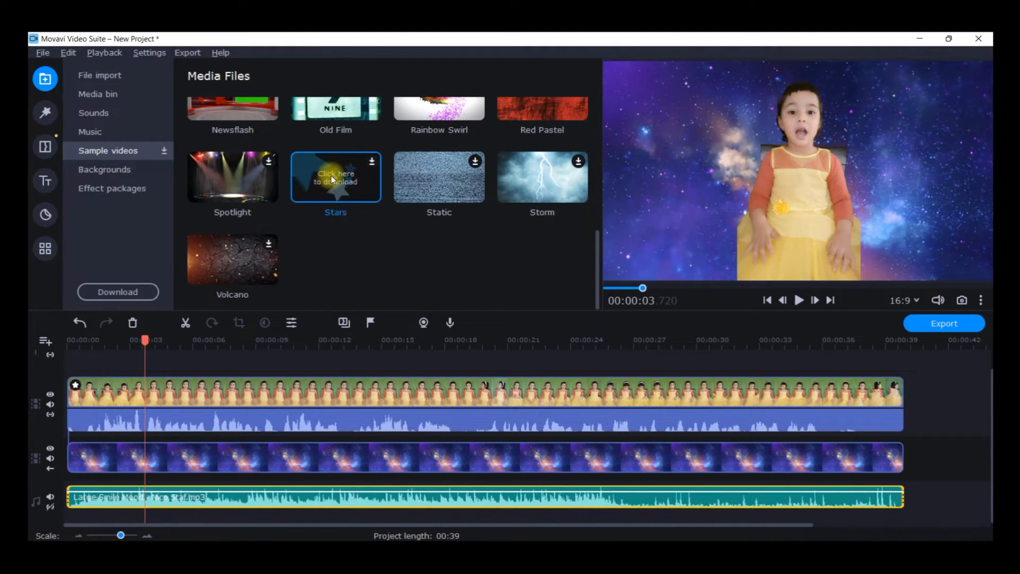
{"action": "left_click", "coordinate": [332, 180]}
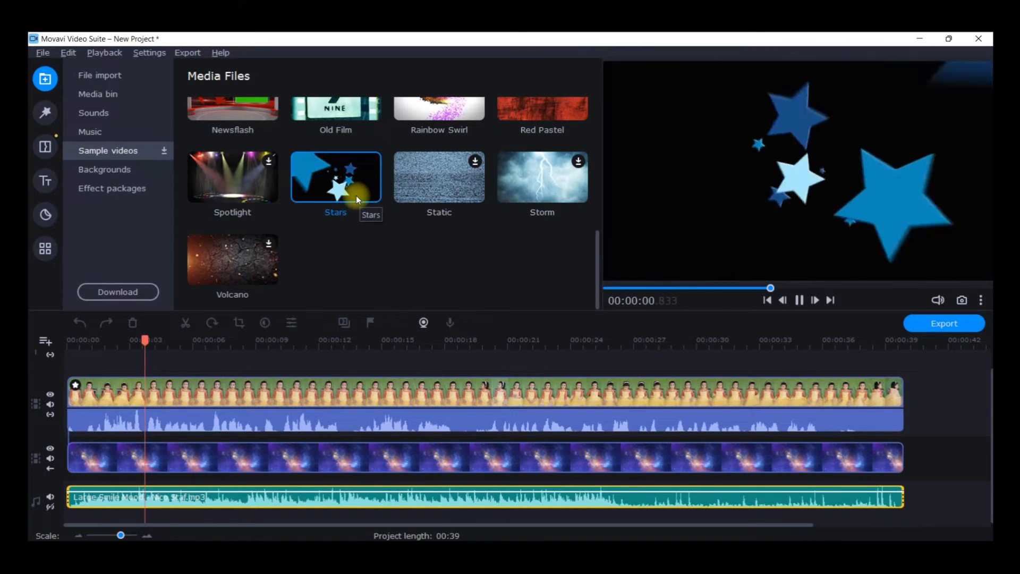
Place the Stars clip on an overlay track above the girl's video, starting at about 3.8 seconds.
{"action": "left_click_drag", "start_coordinate": [355, 196], "coordinate": [149, 348]}
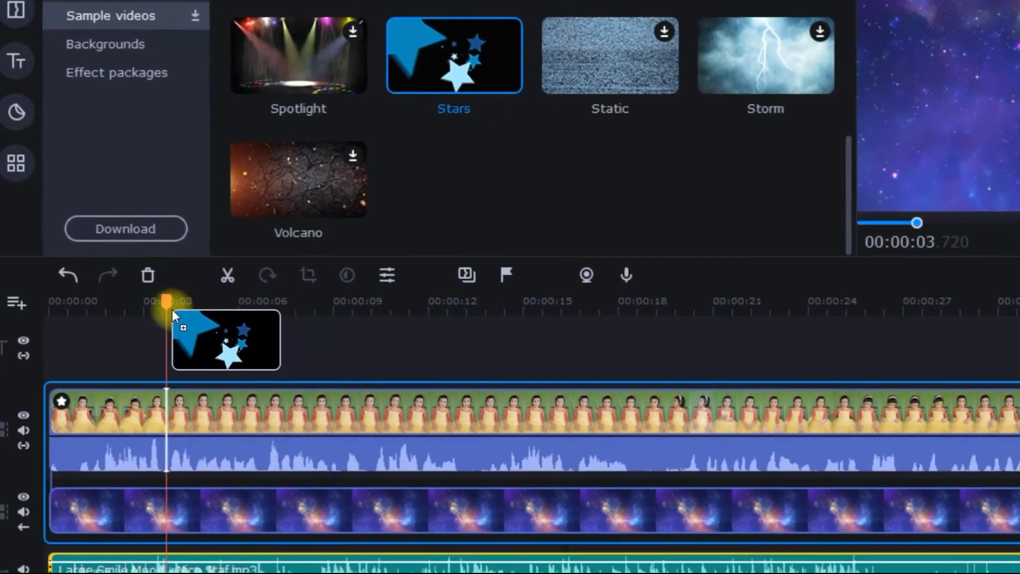
{"action": "left_click_drag", "start_coordinate": [172, 314], "coordinate": [228, 327]}
{"action": "left_click_drag", "start_coordinate": [267, 296], "coordinate": [180, 299]}
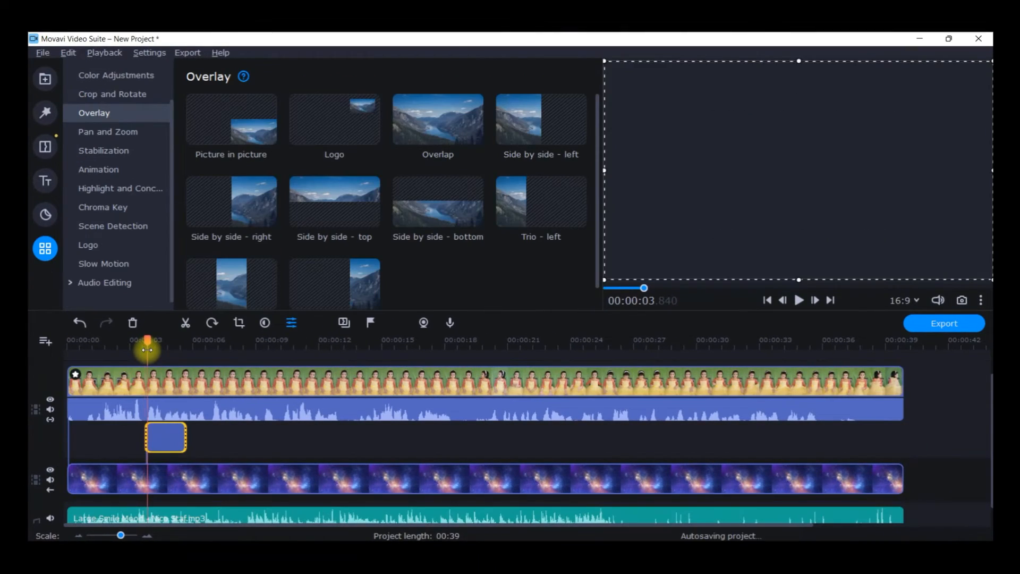
{"action": "left_click_drag", "start_coordinate": [164, 437], "coordinate": [158, 352]}
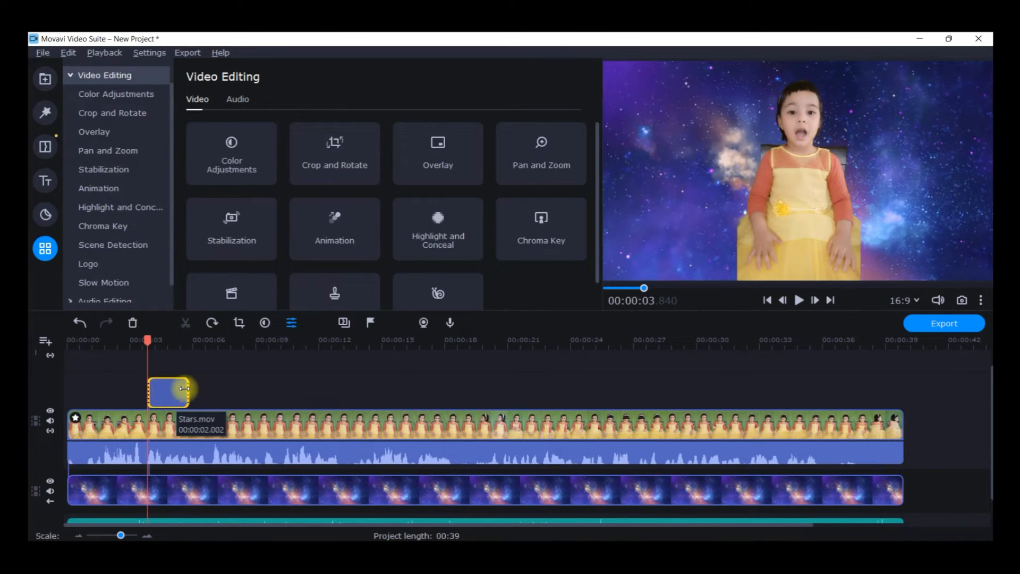
Check the Stars overlay by scrubbing across it, and open its clip properties.
{"action": "left_click_drag", "start_coordinate": [188, 389], "coordinate": [198, 389]}
{"action": "left_click", "coordinate": [165, 340]}
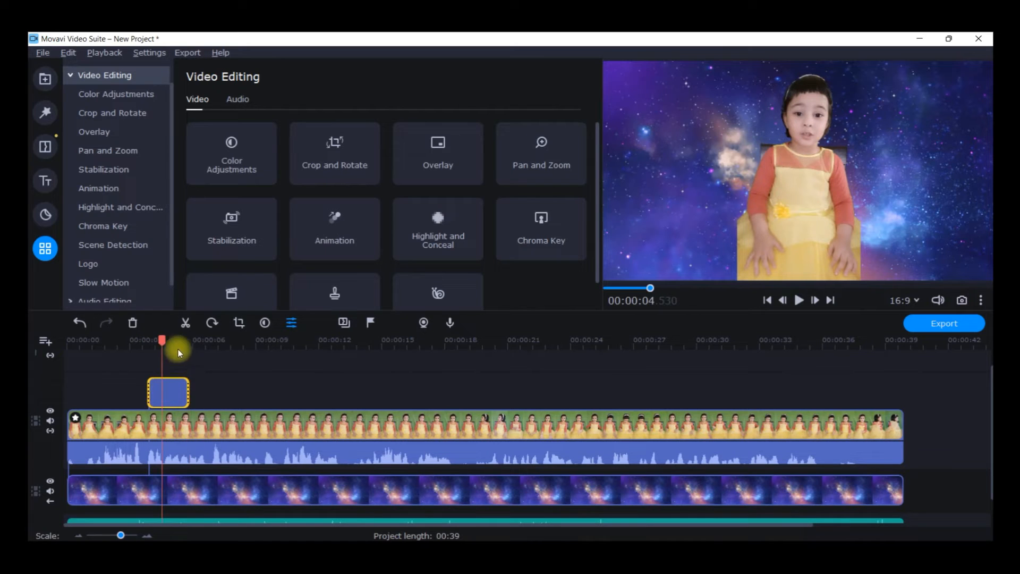
{"action": "left_click_drag", "start_coordinate": [165, 341], "coordinate": [135, 345]}
{"action": "double_click", "coordinate": [162, 389]}
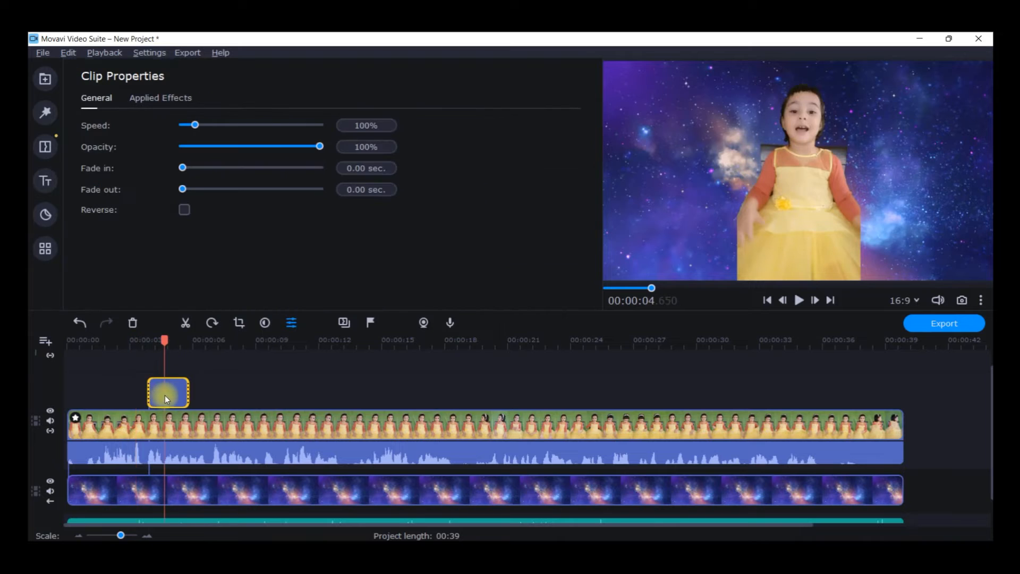
{"action": "left_click", "coordinate": [162, 379]}
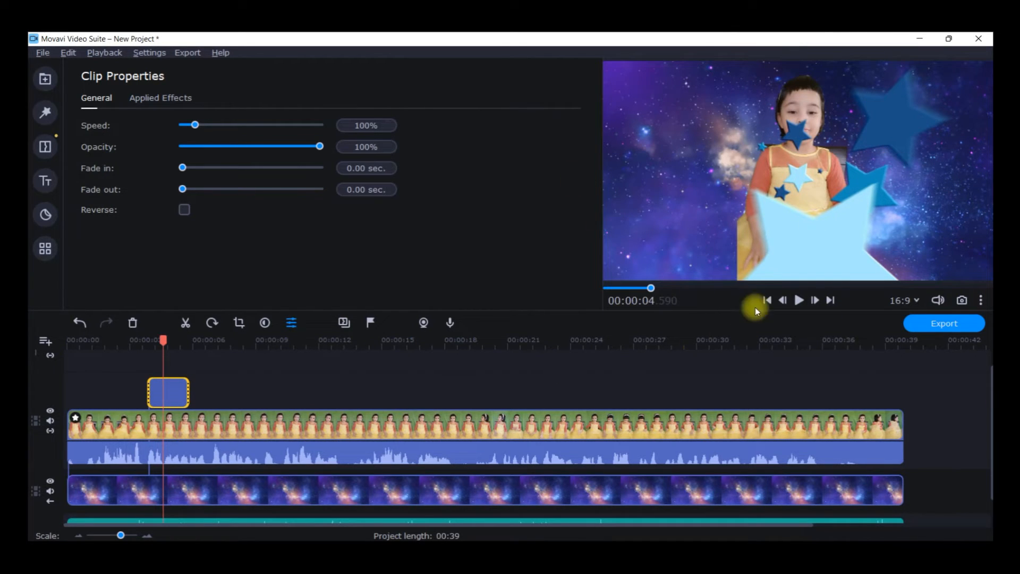
{"action": "left_click_drag", "start_coordinate": [163, 339], "coordinate": [109, 334]}
Set the Stars clip's speed to 105%, its fade in to 1.00 sec. and its fade out to 0.50 sec.
{"action": "left_click_drag", "start_coordinate": [194, 124], "coordinate": [195, 124]}
{"action": "left_click", "coordinate": [165, 98]}
{"action": "left_click", "coordinate": [108, 101]}
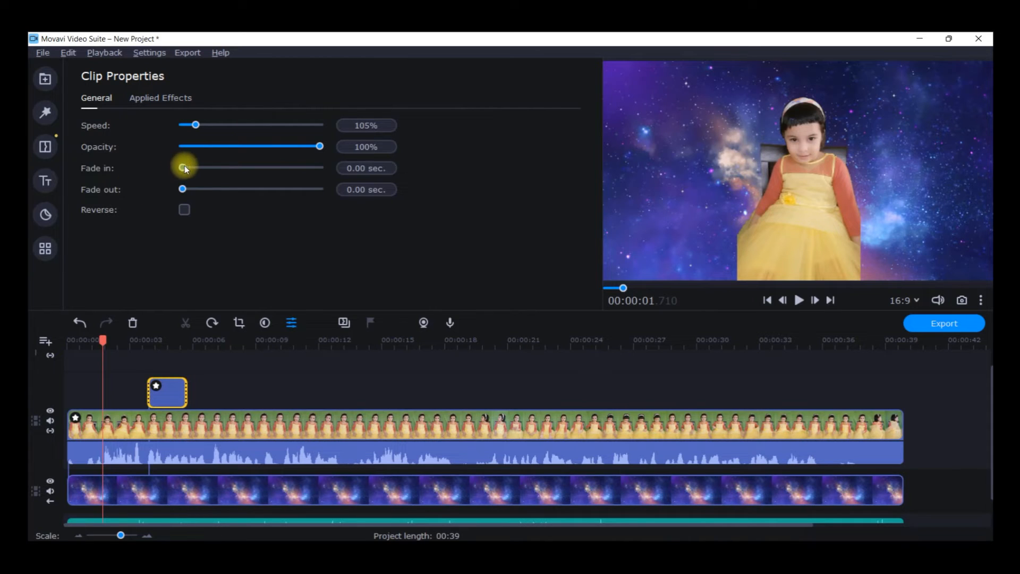
{"action": "left_click_drag", "start_coordinate": [190, 168], "coordinate": [194, 168]}
Preview the faded Stars overlay from just before its start to just past its end.
{"action": "left_click_drag", "start_coordinate": [108, 340], "coordinate": [133, 340]}
{"action": "left_click", "coordinate": [798, 300]}
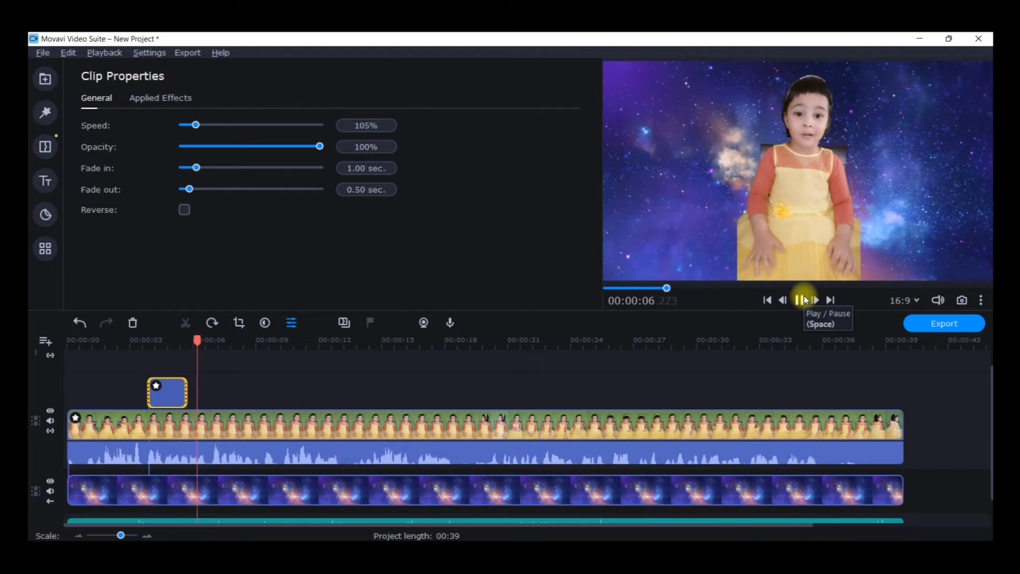
{"action": "left_click", "coordinate": [804, 300]}
Try to stretch the end of the Stars clip, and slow its speed to 69%.
{"action": "left_click_drag", "start_coordinate": [187, 392], "coordinate": [260, 394]}
{"action": "left_click", "coordinate": [170, 393]}
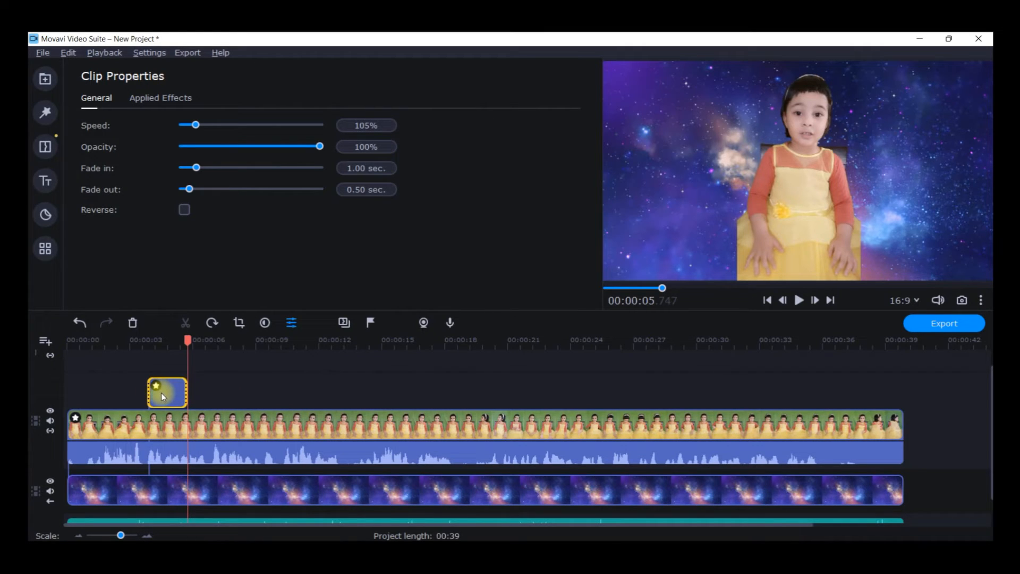
{"action": "left_click_drag", "start_coordinate": [196, 125], "coordinate": [190, 124]}
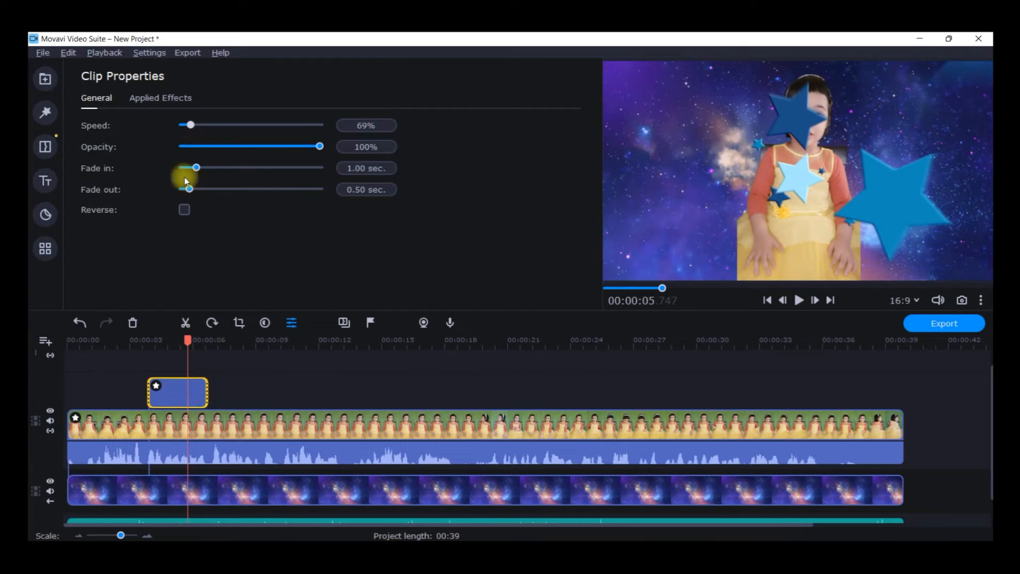
Play back the slowed Stars overlay from its start to past its end.
{"action": "left_click", "coordinate": [207, 334]}
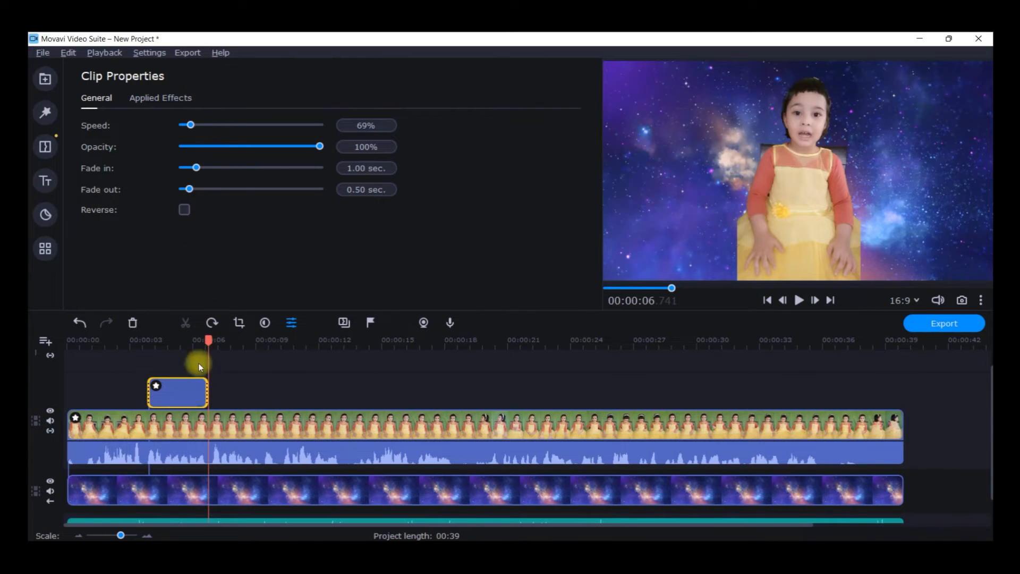
{"action": "left_click_drag", "start_coordinate": [208, 339], "coordinate": [148, 341]}
{"action": "left_click", "coordinate": [799, 300]}
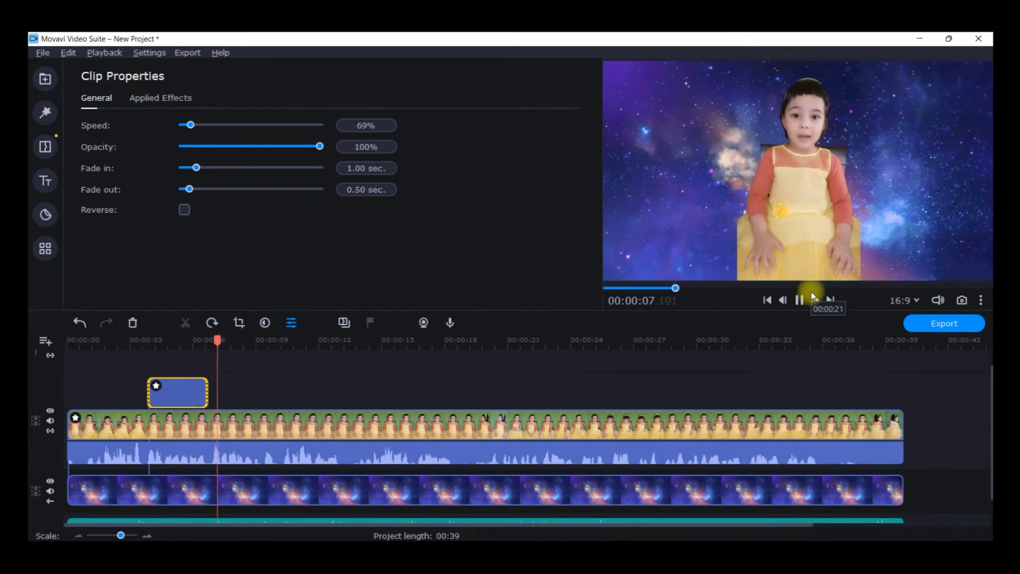
{"action": "left_click", "coordinate": [799, 299]}
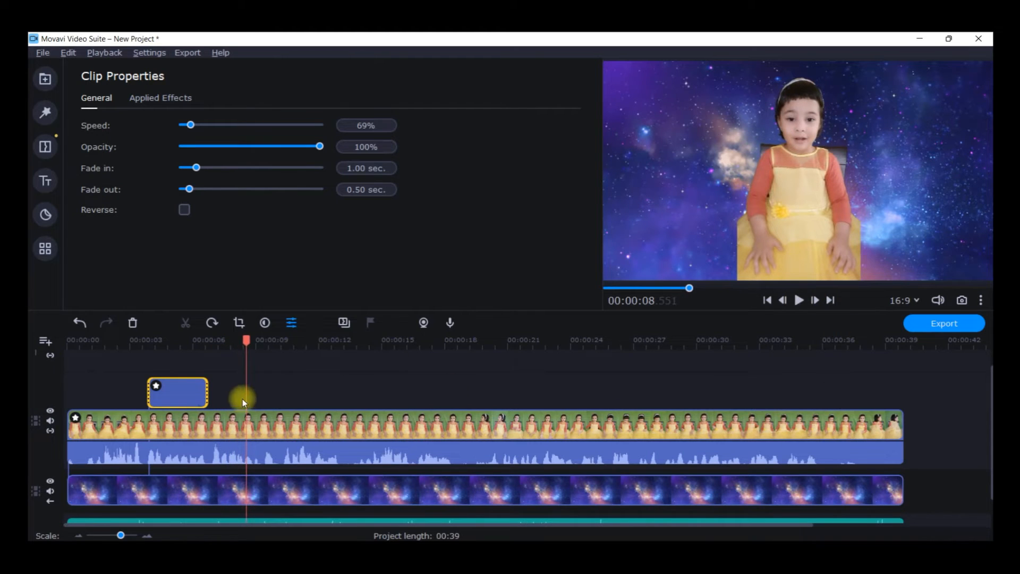
Clone the Stars clip and place the copy directly after the first one on the overlay track.
{"action": "left_click", "coordinate": [189, 387]}
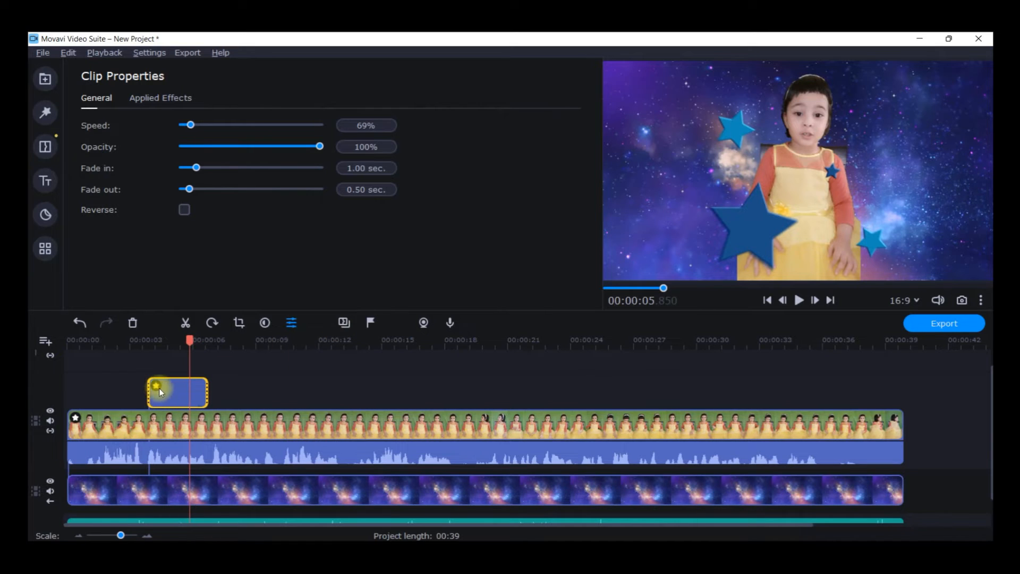
{"action": "right_click", "coordinate": [172, 391]}
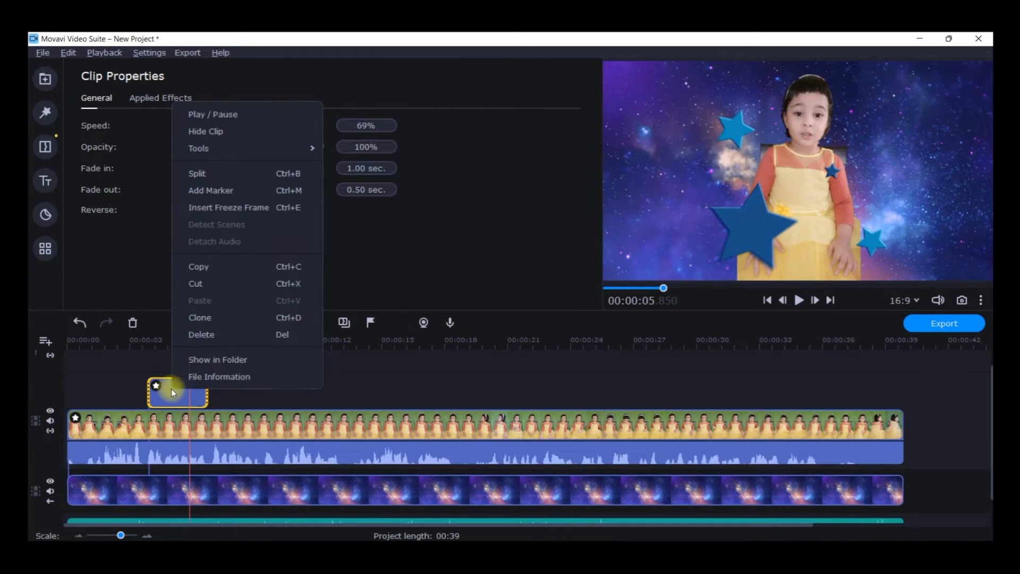
{"action": "left_click", "coordinate": [214, 318]}
{"action": "mouse_move", "coordinate": [184, 360]}
{"action": "left_mouse_down"}
{"action": "mouse_move", "coordinate": [255, 390]}
{"action": "mouse_move", "coordinate": [241, 393]}
{"action": "left_mouse_up"}
Preview the two consecutive Stars clips from the start of the first one.
{"action": "left_click_drag", "start_coordinate": [209, 343], "coordinate": [145, 343]}
{"action": "left_click", "coordinate": [800, 301]}
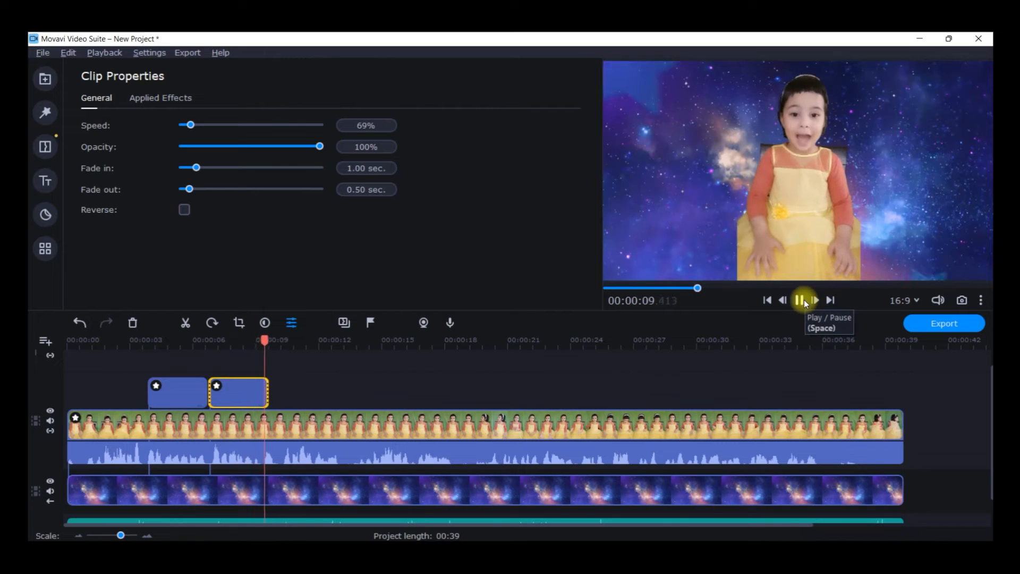
{"action": "left_click", "coordinate": [804, 300]}
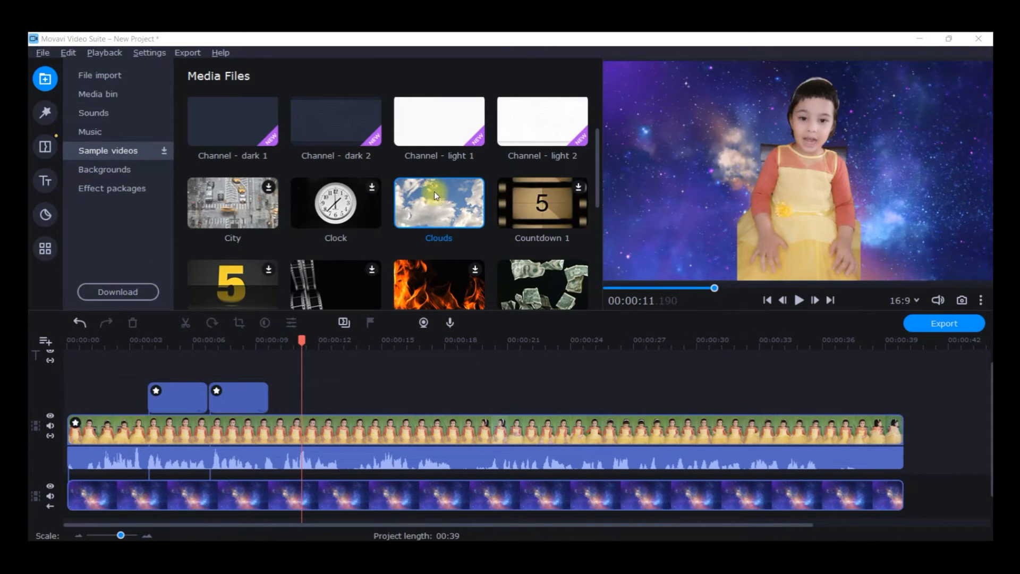
Add the Clouds sample video just after the second Stars clip, and trim its end to about 15 seconds.
{"action": "left_click_drag", "start_coordinate": [448, 209], "coordinate": [281, 384]}
{"action": "left_click_drag", "start_coordinate": [537, 409], "coordinate": [384, 416]}
{"action": "left_click_drag", "start_coordinate": [383, 341], "coordinate": [211, 351]}
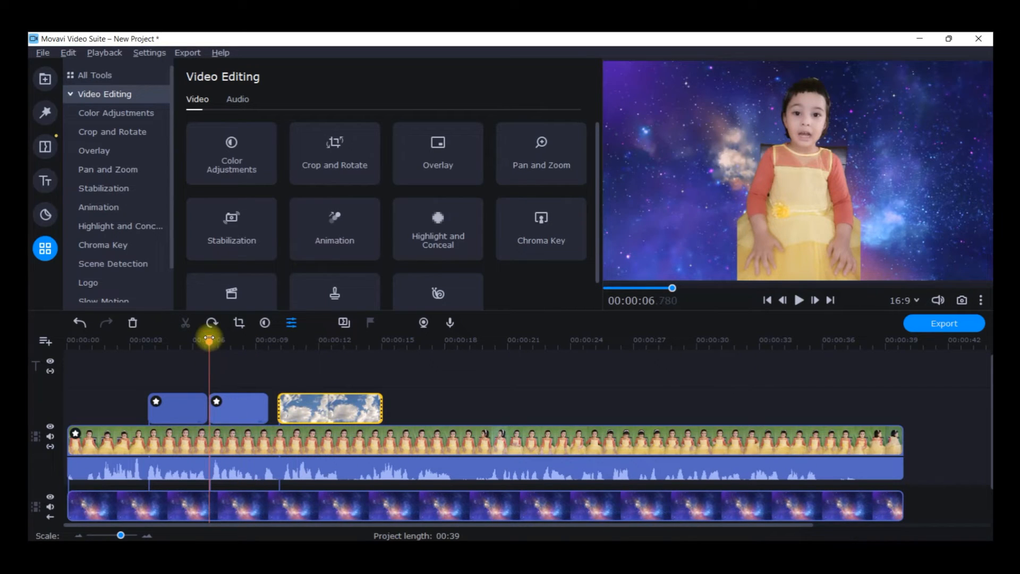
Set both the fade in and the fade out of the Clouds clip to 1.00 sec.
{"action": "double_click", "coordinate": [308, 403]}
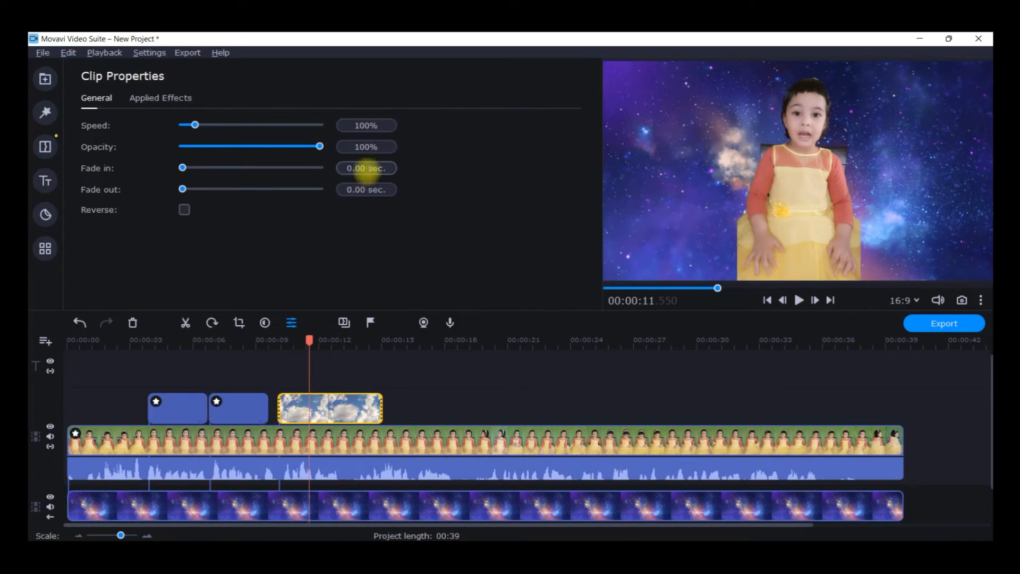
{"action": "left_click", "coordinate": [354, 169]}
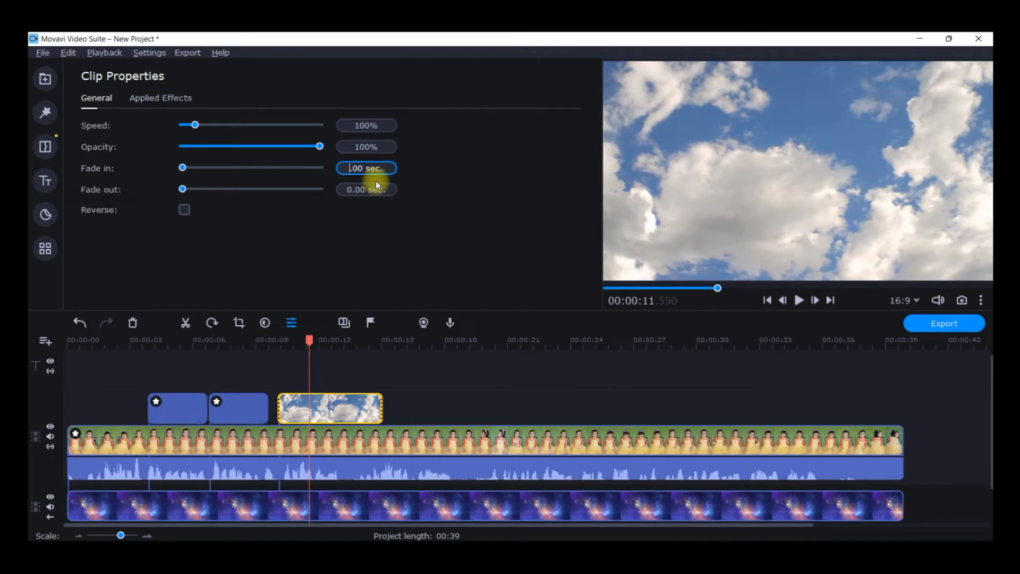
{"action": "type", "text": "1"}
{"action": "left_click", "coordinate": [351, 189]}
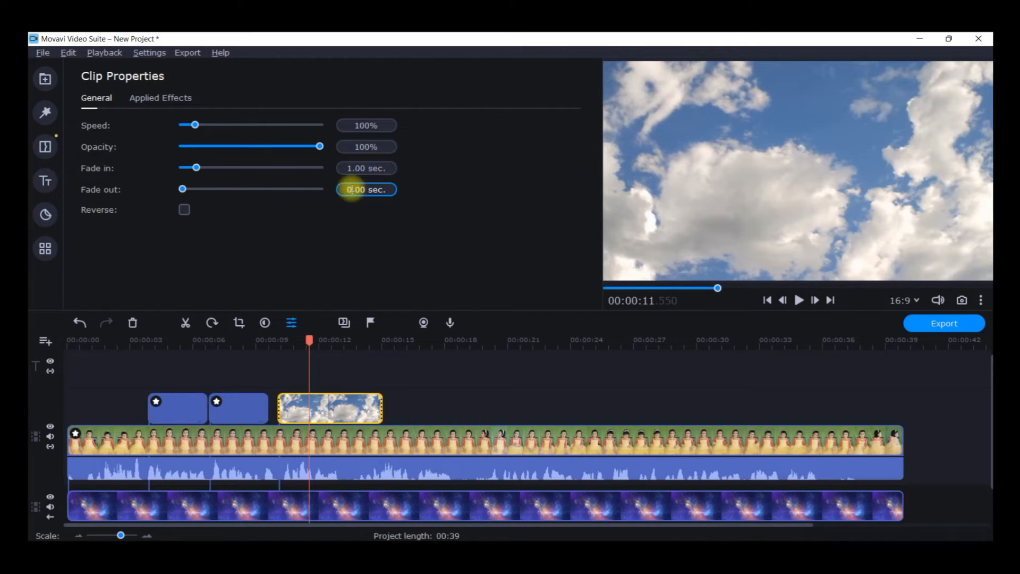
{"action": "type", "text": "1"}
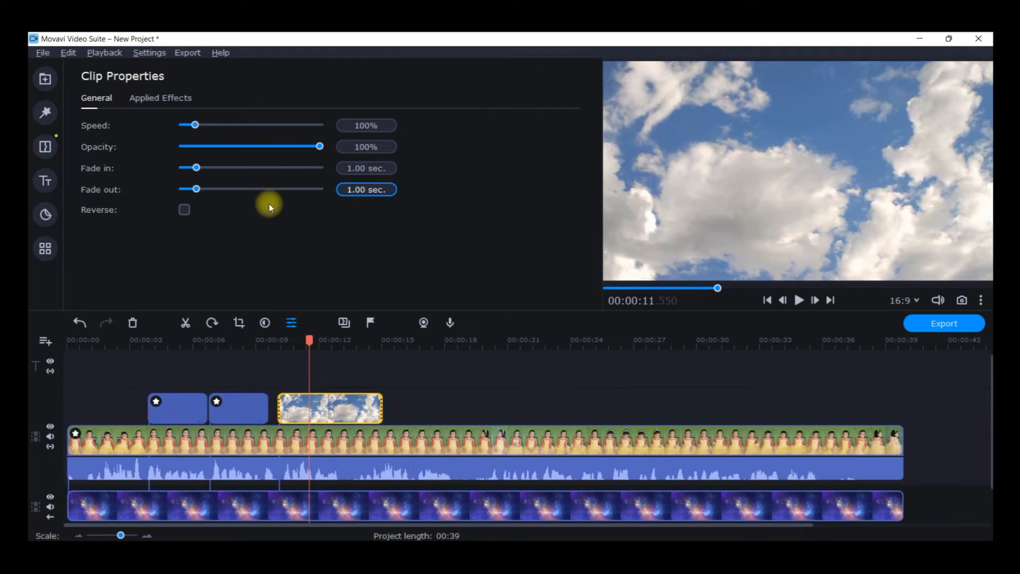
Preview the overlays from about 6.5 seconds to past the Clouds clip, and check several points within the Clouds clip.
{"action": "left_click_drag", "start_coordinate": [319, 339], "coordinate": [210, 341]}
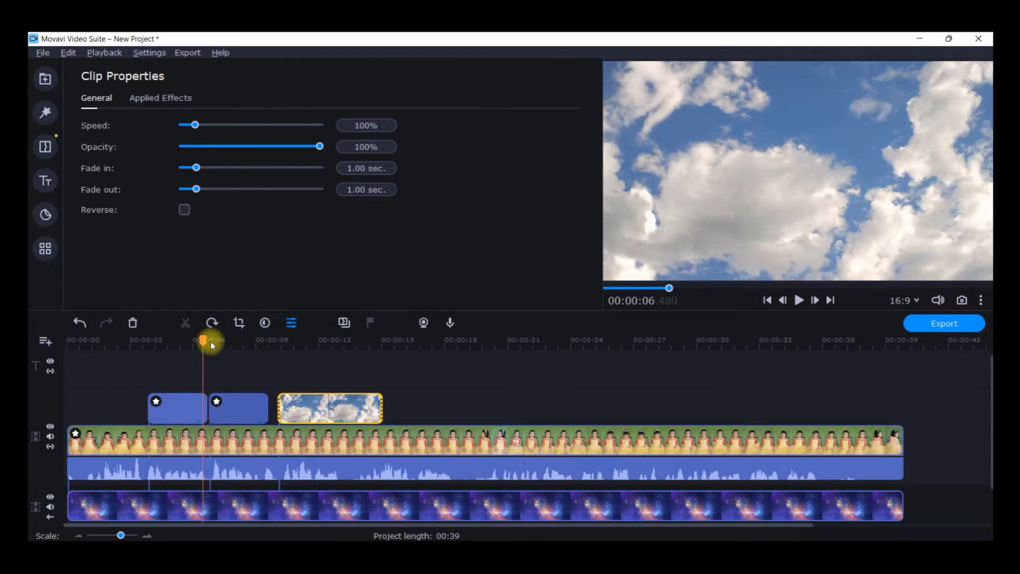
{"action": "left_click", "coordinate": [798, 300]}
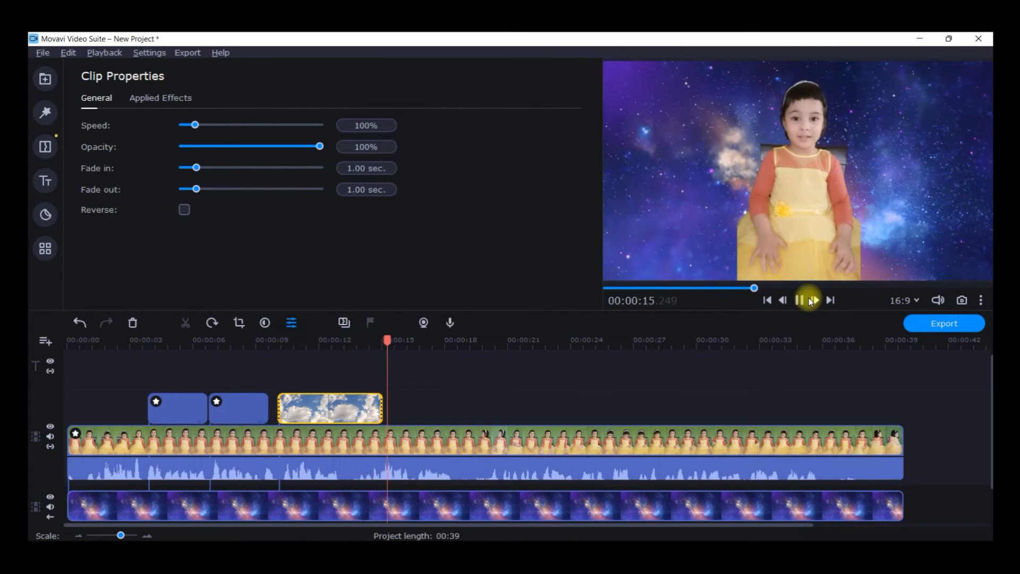
{"action": "left_click", "coordinate": [808, 299]}
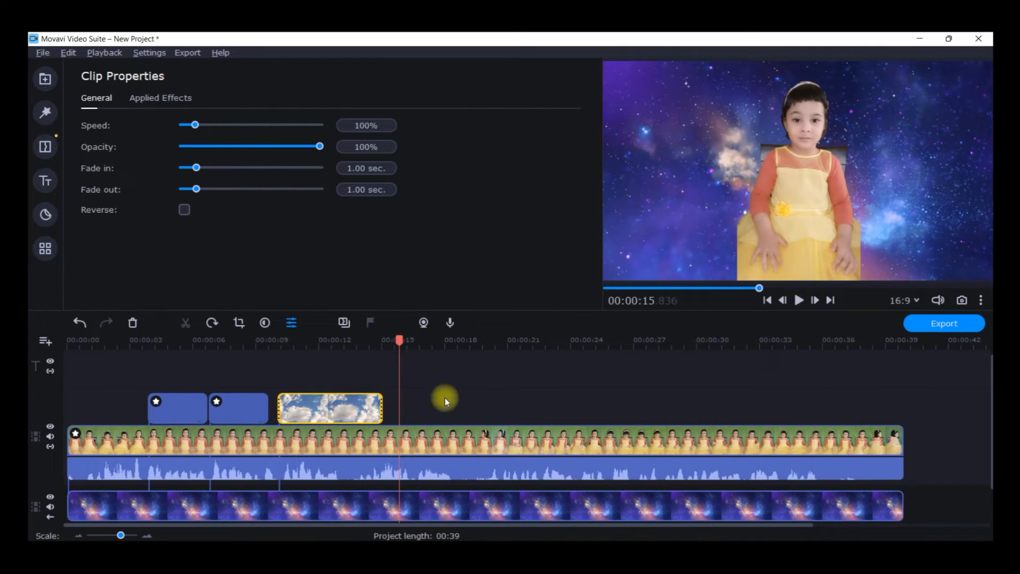
{"action": "left_click", "coordinate": [342, 409]}
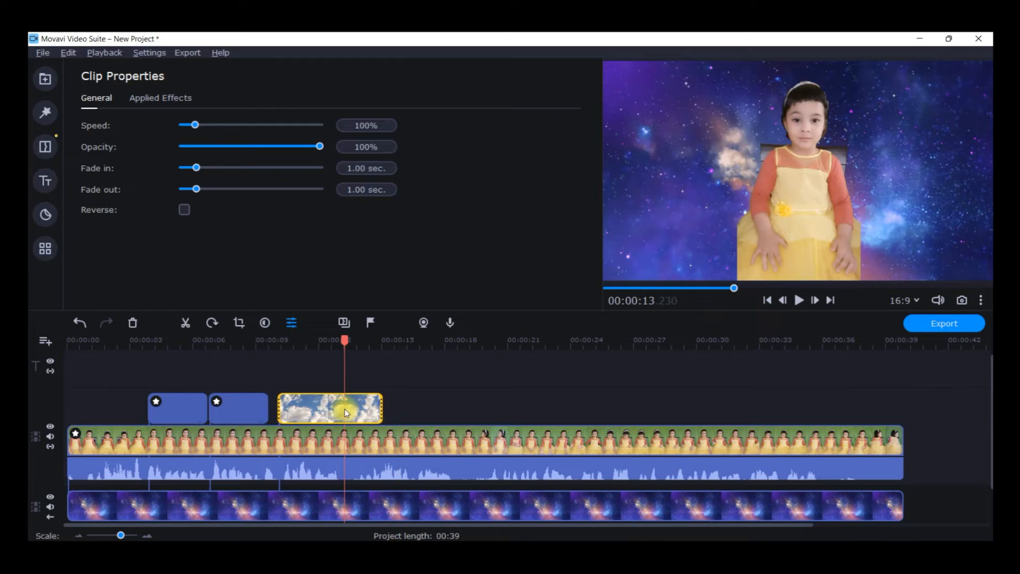
{"action": "left_click", "coordinate": [340, 408]}
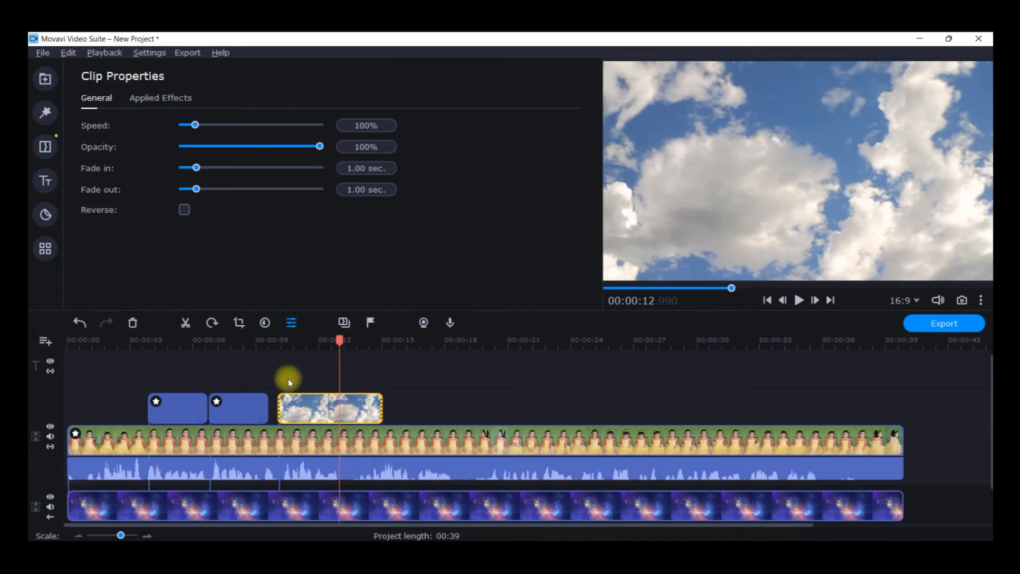
{"action": "left_click", "coordinate": [298, 403]}
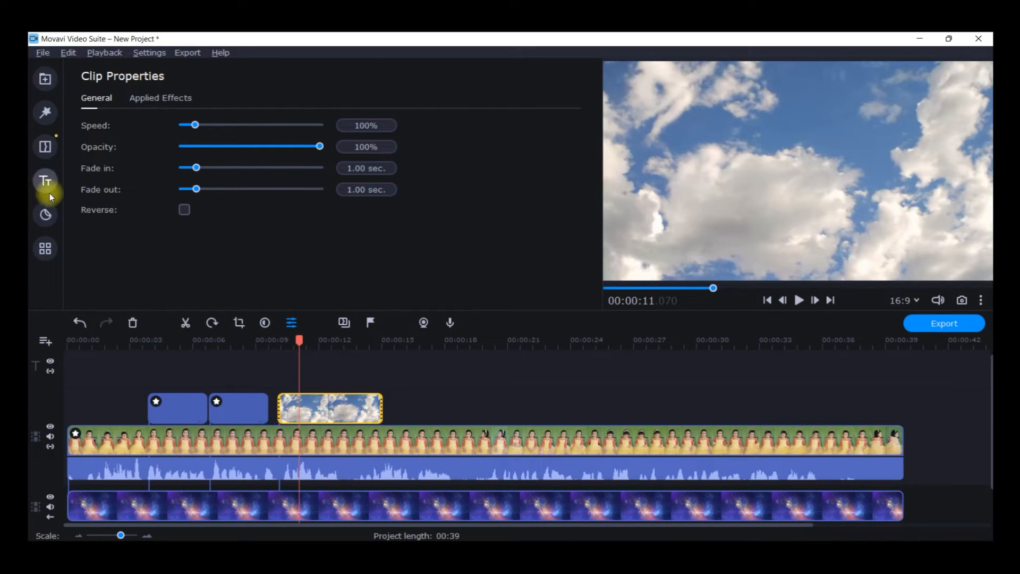
Try the Picture in picture overlay on the Clouds clip, and place it in the lower-left corner of the frame.
{"action": "left_click", "coordinate": [47, 245]}
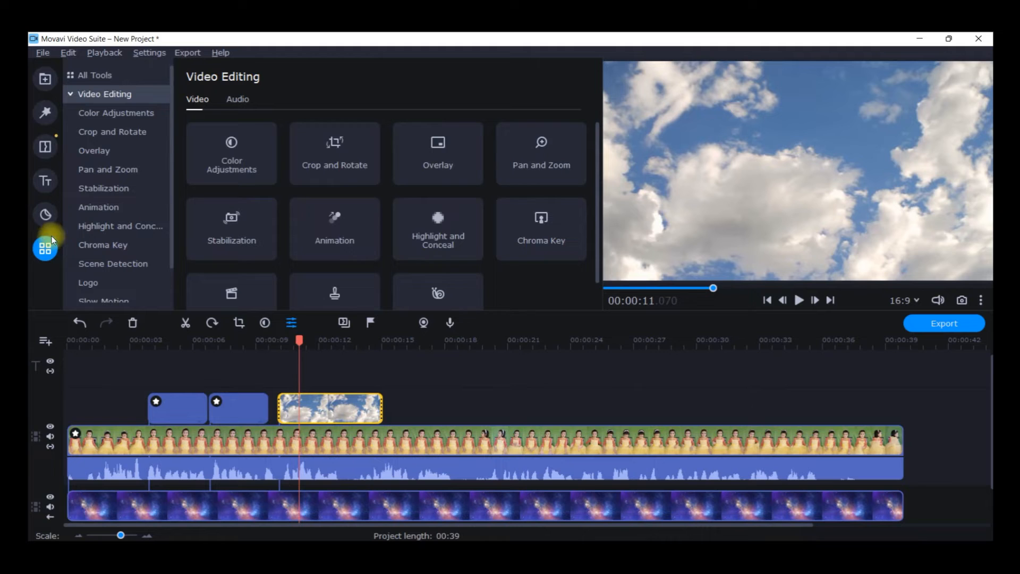
{"action": "left_click", "coordinate": [437, 143]}
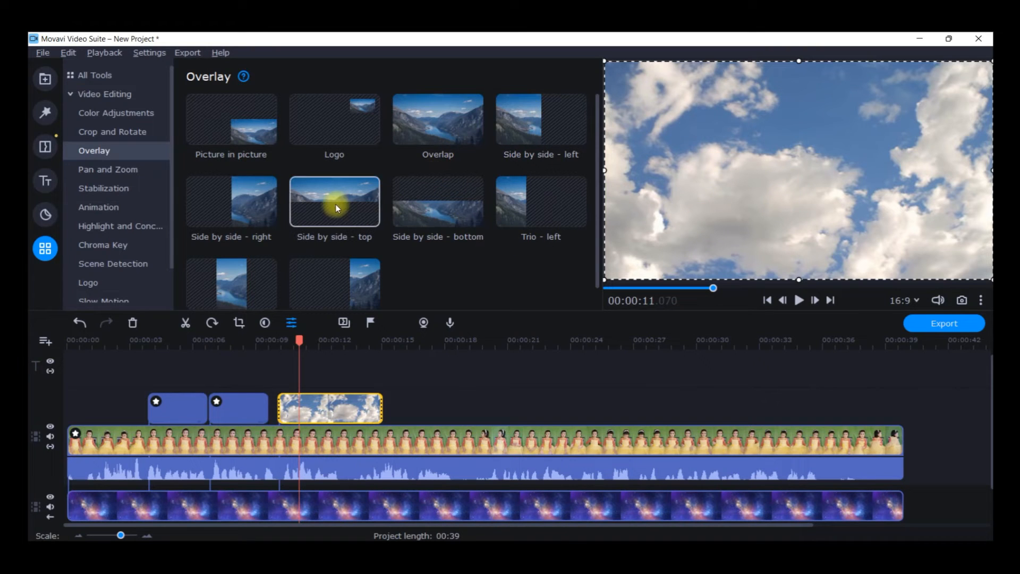
{"action": "left_click", "coordinate": [257, 136]}
{"action": "left_click_drag", "start_coordinate": [911, 216], "coordinate": [709, 118]}
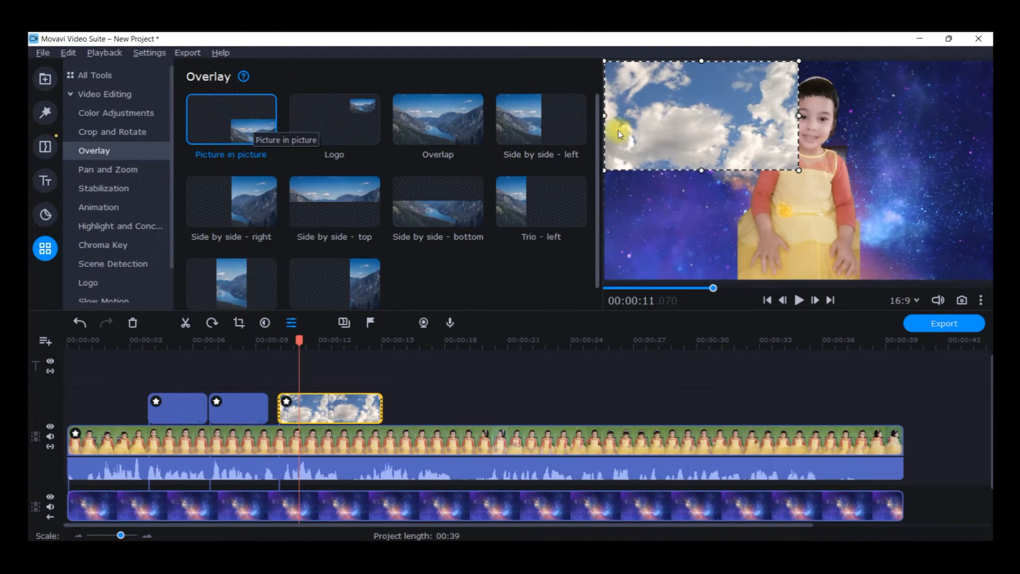
{"action": "left_click_drag", "start_coordinate": [726, 174], "coordinate": [720, 242]}
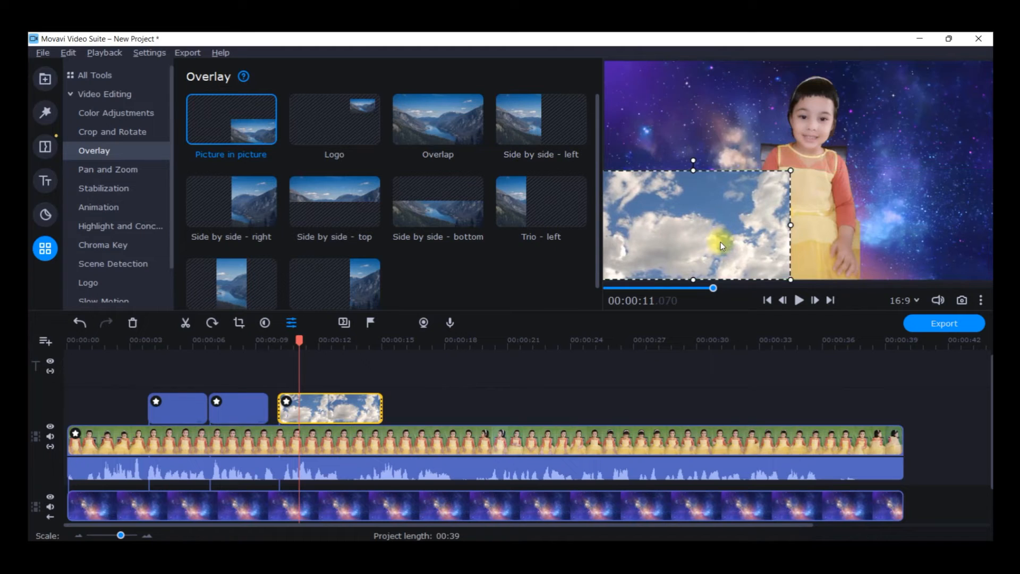
Try the Logo overlay on the Clouds clip with a widened box, and the Side by side - top layout with its image shifted up.
{"action": "left_click", "coordinate": [364, 111]}
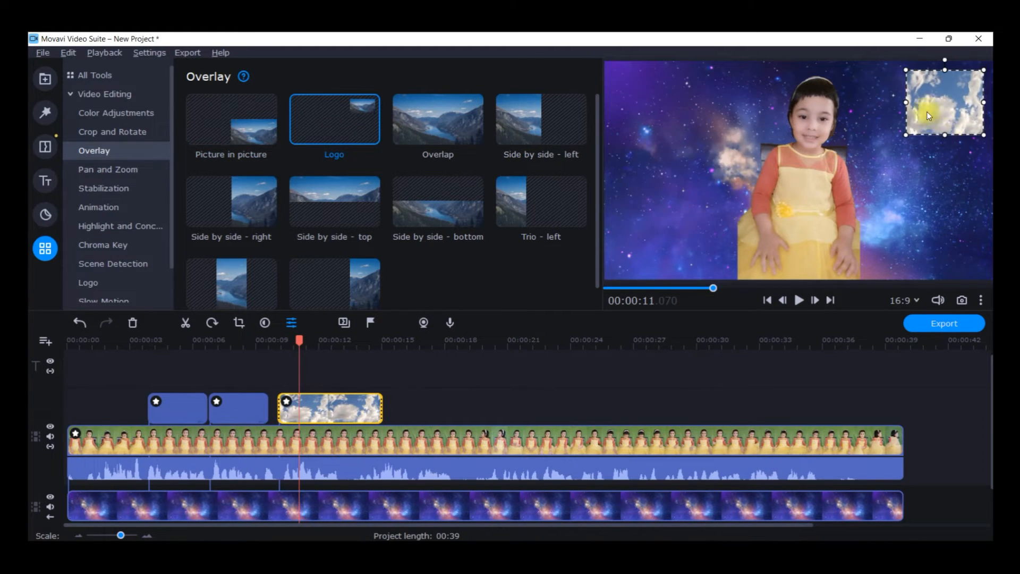
{"action": "left_click_drag", "start_coordinate": [905, 101], "coordinate": [872, 102]}
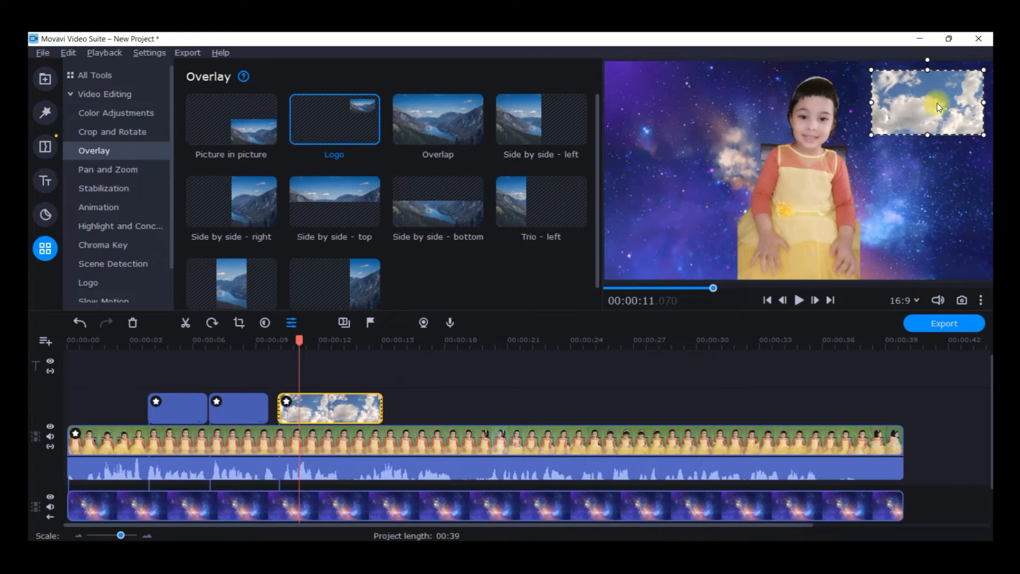
{"action": "left_click", "coordinate": [349, 193]}
{"action": "left_click_drag", "start_coordinate": [808, 157], "coordinate": [809, 119]}
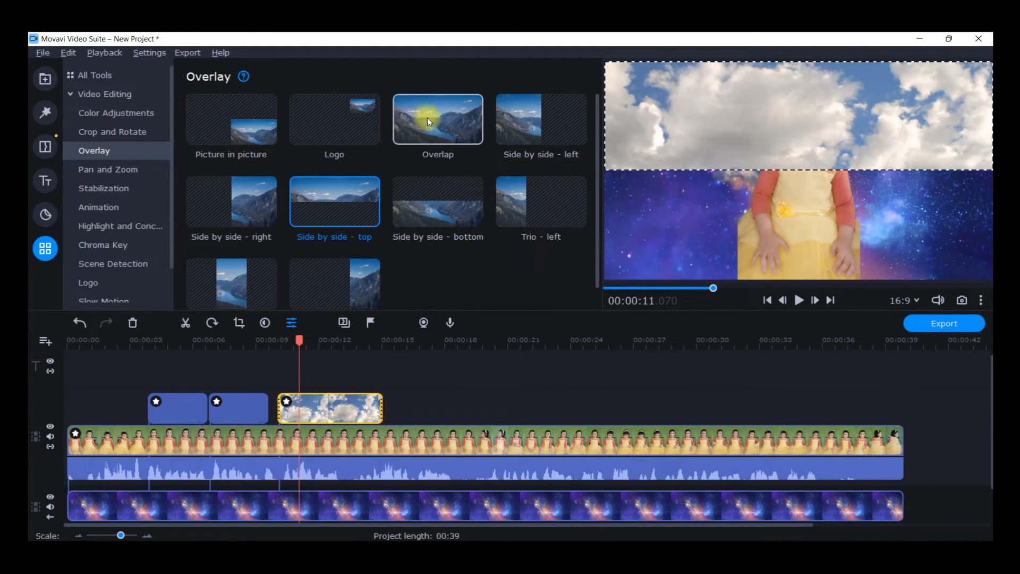
Compare the Overlap and Trio - left overlay layouts on the Clouds clip, and leave it set to Overlap.
{"action": "left_click", "coordinate": [441, 119]}
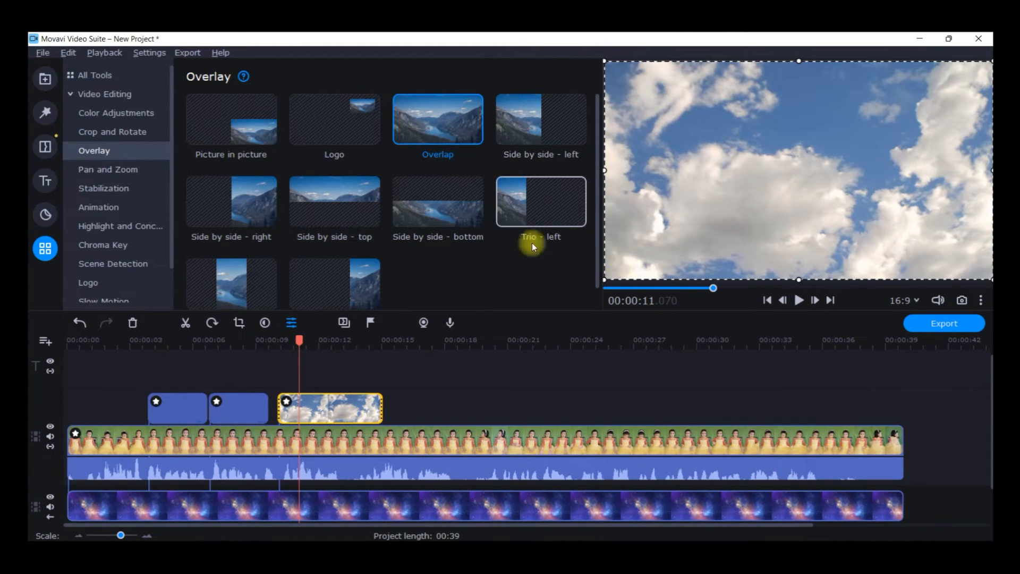
{"action": "left_click", "coordinate": [535, 219]}
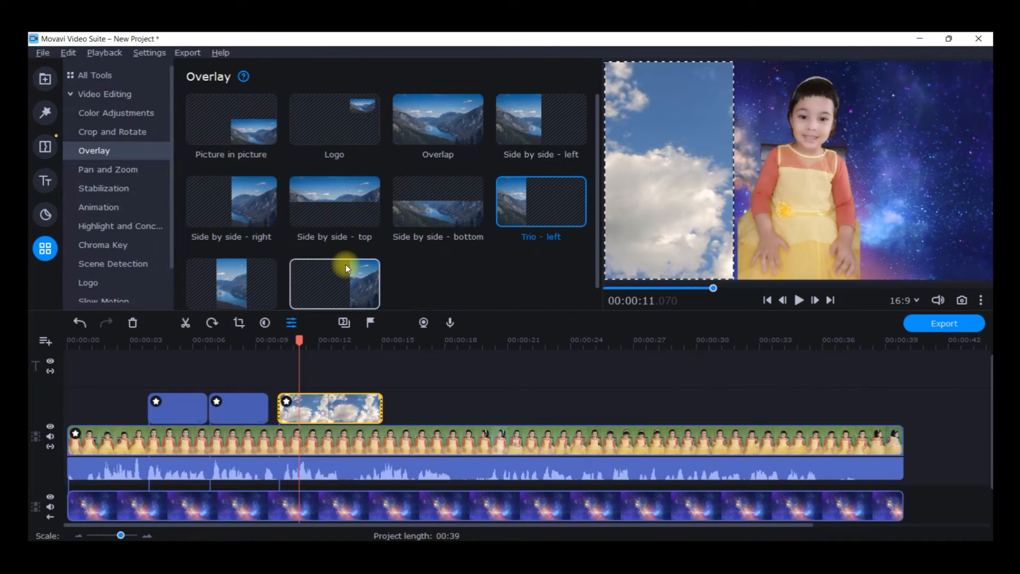
{"action": "scroll", "coordinate": [319, 261], "scroll_direction": "down", "scroll_amount": 1}
{"action": "scroll", "coordinate": [277, 151], "scroll_direction": "up", "scroll_amount": 1}
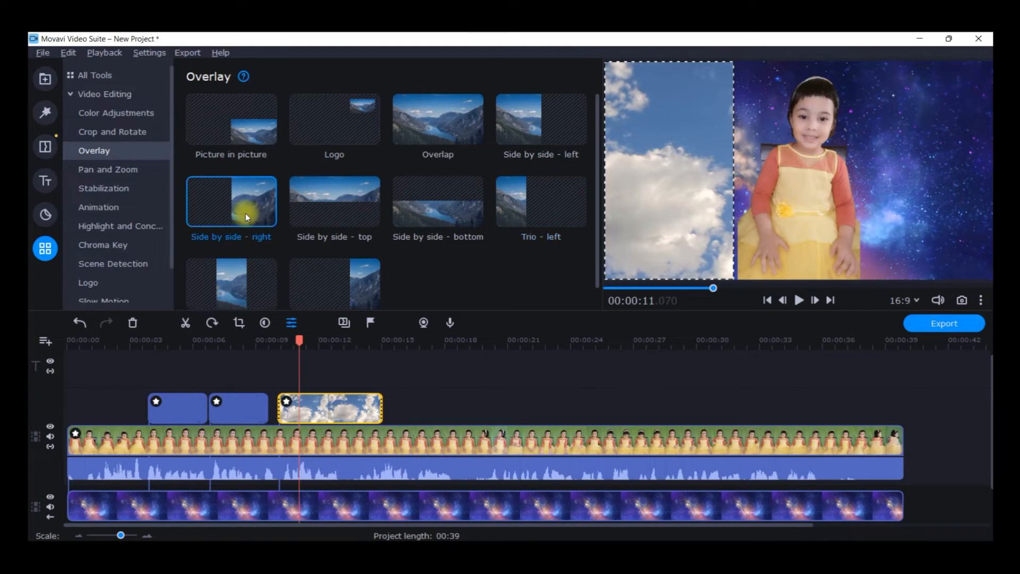
{"action": "left_click", "coordinate": [438, 119]}
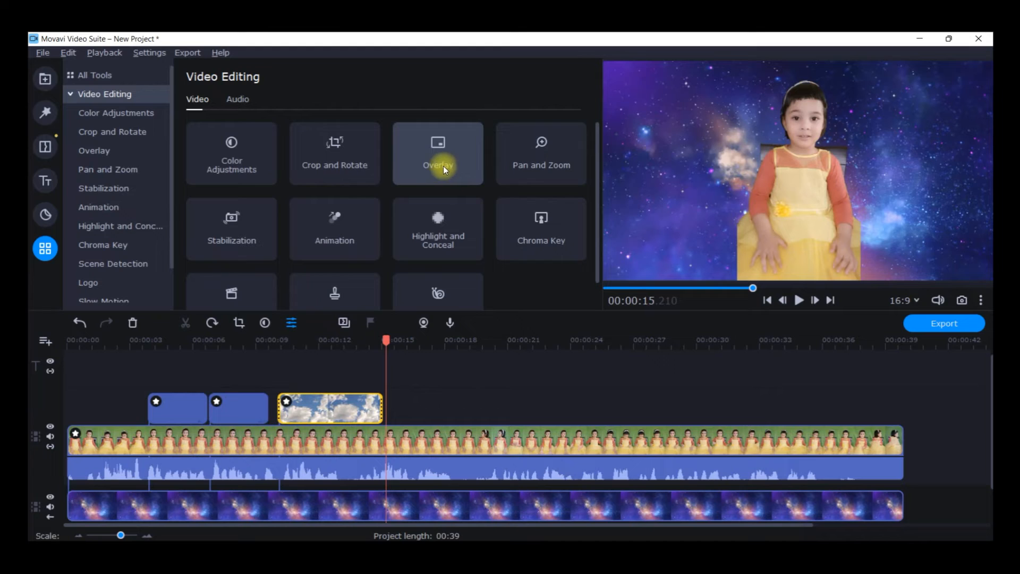
Add the Zoom in pan-and-zoom effect to the Chroma Key clip at about 15.8 seconds, just after the Clouds clip.
{"action": "left_click", "coordinate": [552, 149]}
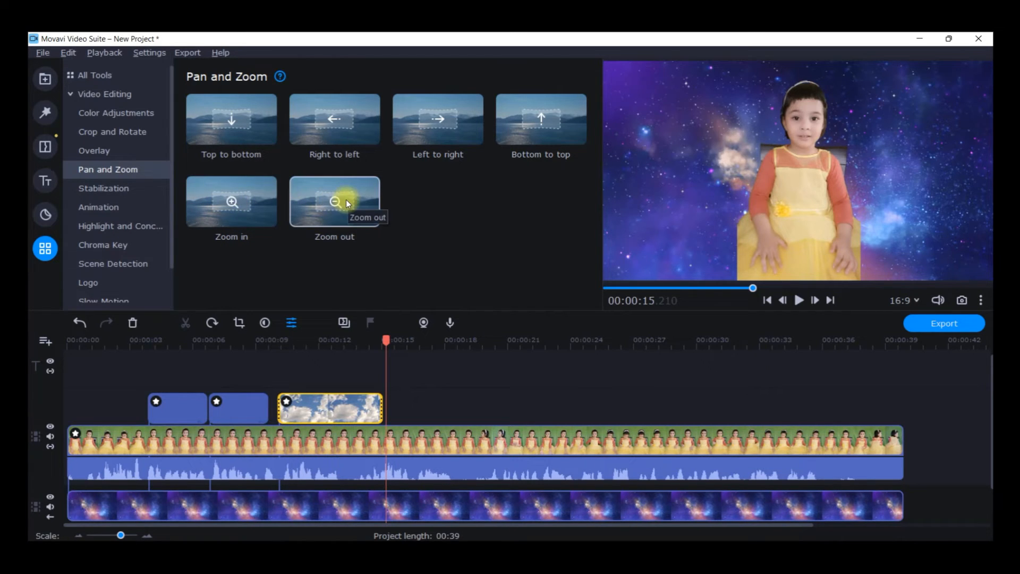
{"action": "left_click_drag", "start_coordinate": [225, 203], "coordinate": [399, 428]}
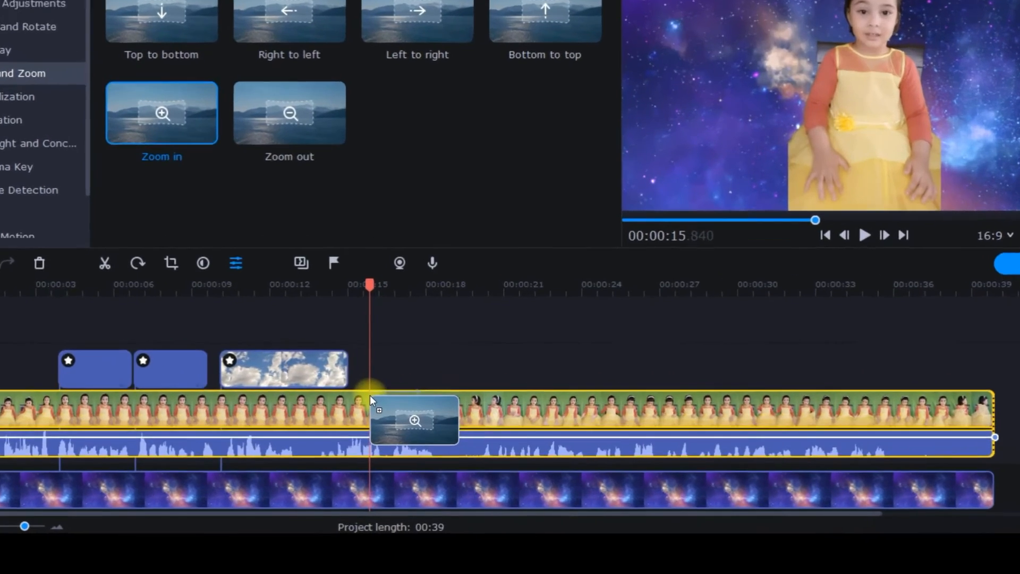
{"action": "left_click_drag", "start_coordinate": [371, 395], "coordinate": [371, 396]}
{"action": "left_click_drag", "start_coordinate": [277, 281], "coordinate": [277, 281]}
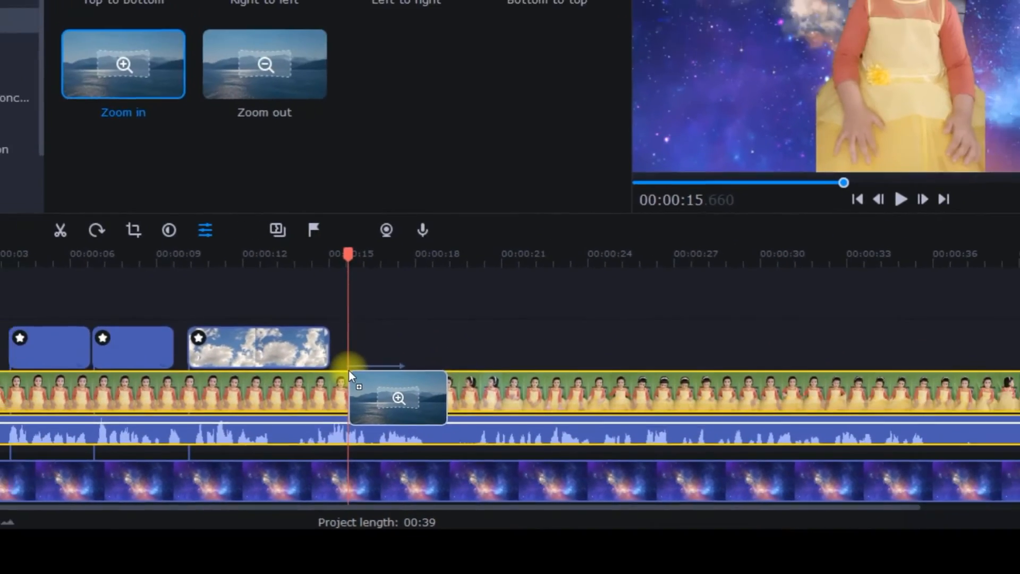
{"action": "left_click_drag", "start_coordinate": [348, 368], "coordinate": [349, 369]}
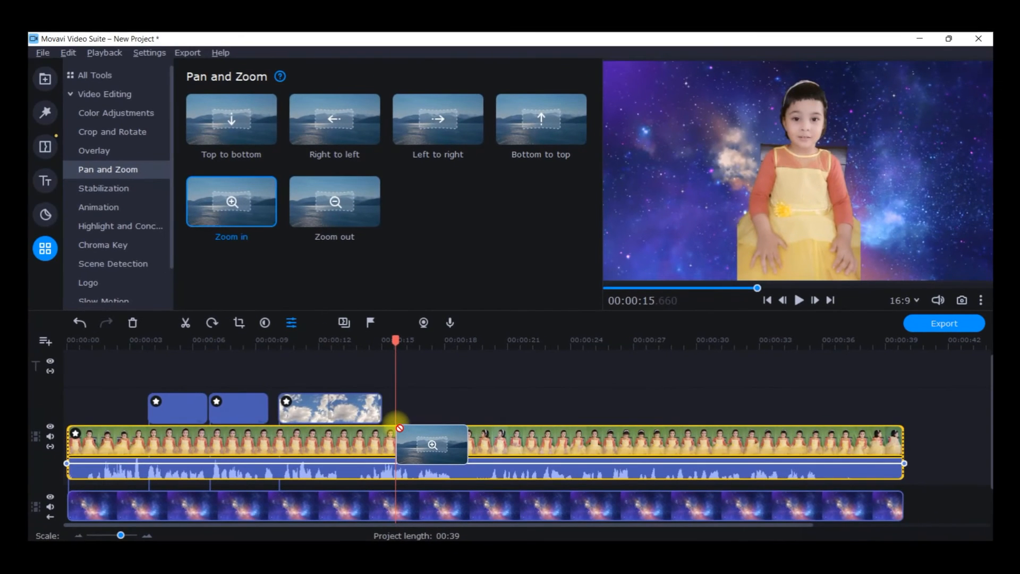
{"action": "left_click_drag", "start_coordinate": [399, 428], "coordinate": [400, 429]}
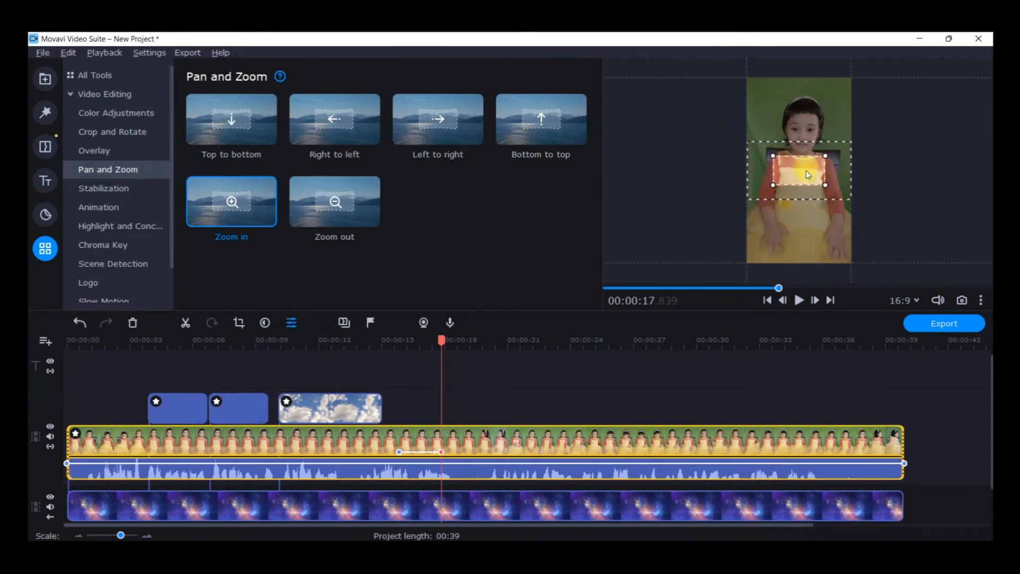
Move the Zoom in effect's end frame up over the child's head, and enlarge it to nearly the width of the video.
{"action": "left_click_drag", "start_coordinate": [805, 170], "coordinate": [797, 127]}
{"action": "left_click_drag", "start_coordinate": [833, 110], "coordinate": [848, 93]}
{"action": "left_click_drag", "start_coordinate": [802, 122], "coordinate": [794, 121]}
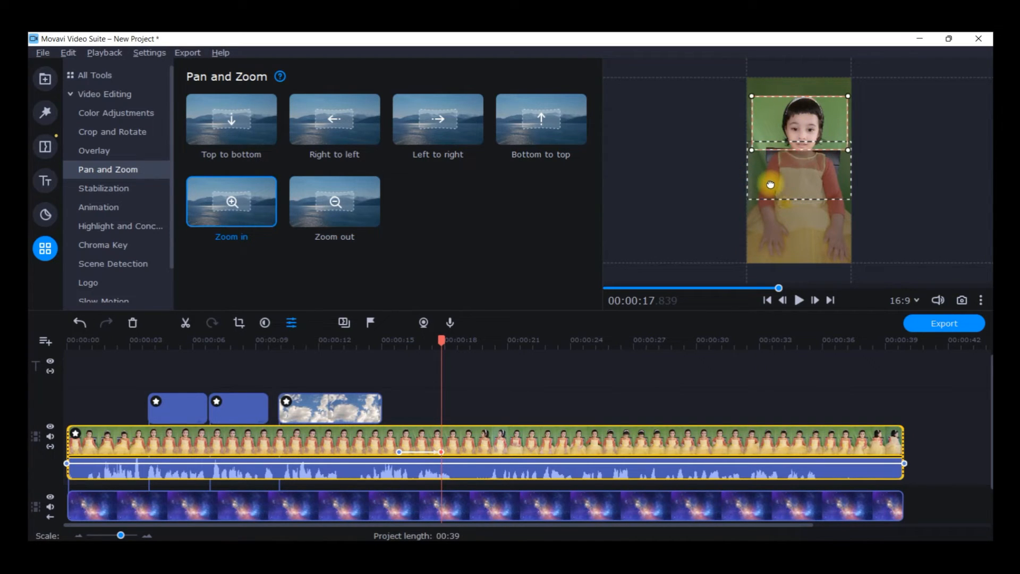
Add the Zoom out effect shortly after the Zoom in effect on the Chroma Key clip, and enlarge its end frame around the whole figure.
{"action": "left_click_drag", "start_coordinate": [337, 198], "coordinate": [460, 435]}
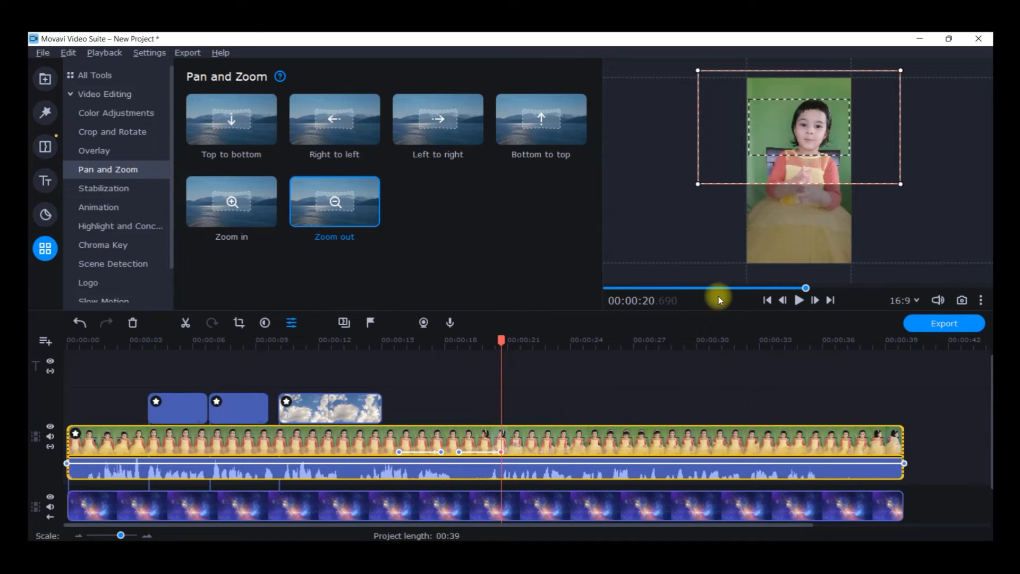
{"action": "left_click_drag", "start_coordinate": [792, 180], "coordinate": [733, 260]}
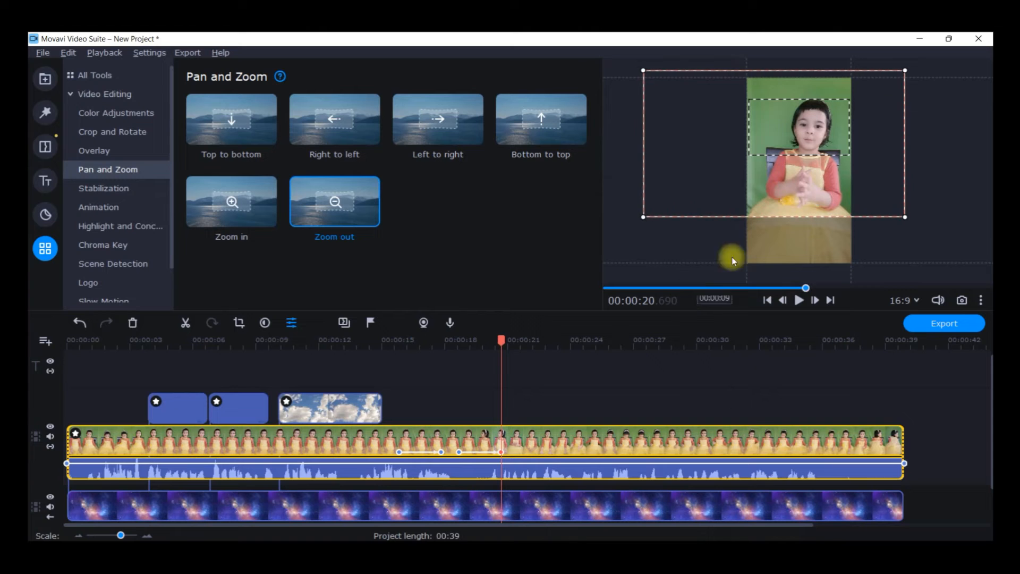
{"action": "left_click_drag", "start_coordinate": [793, 202], "coordinate": [843, 217]}
{"action": "left_click_drag", "start_coordinate": [929, 221], "coordinate": [968, 298]}
{"action": "left_click_drag", "start_coordinate": [669, 71], "coordinate": [652, 105]}
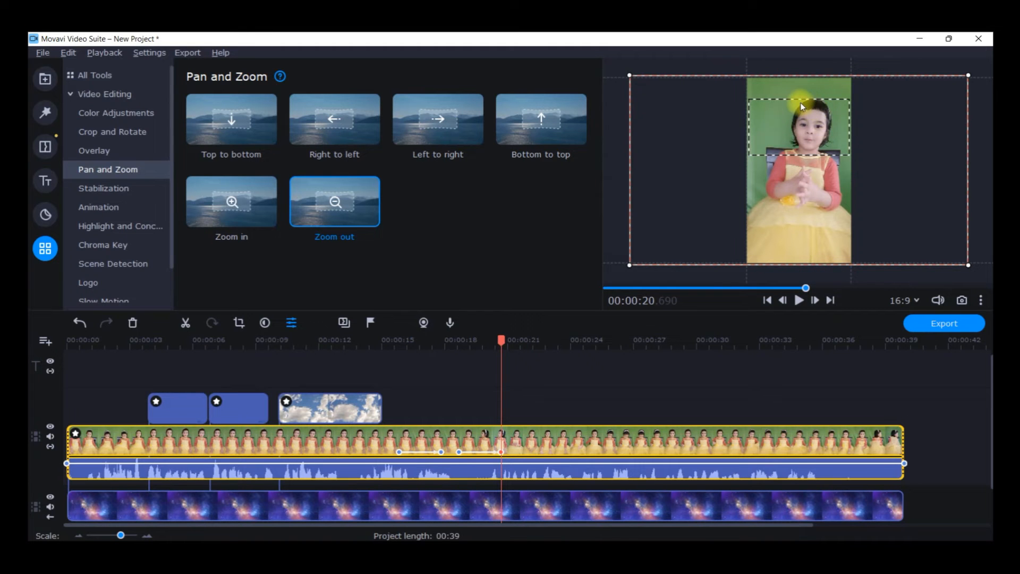
Align the Zoom out end frame with the upper and lower edges of the video, and preview the result.
{"action": "left_click_drag", "start_coordinate": [696, 99], "coordinate": [699, 104]}
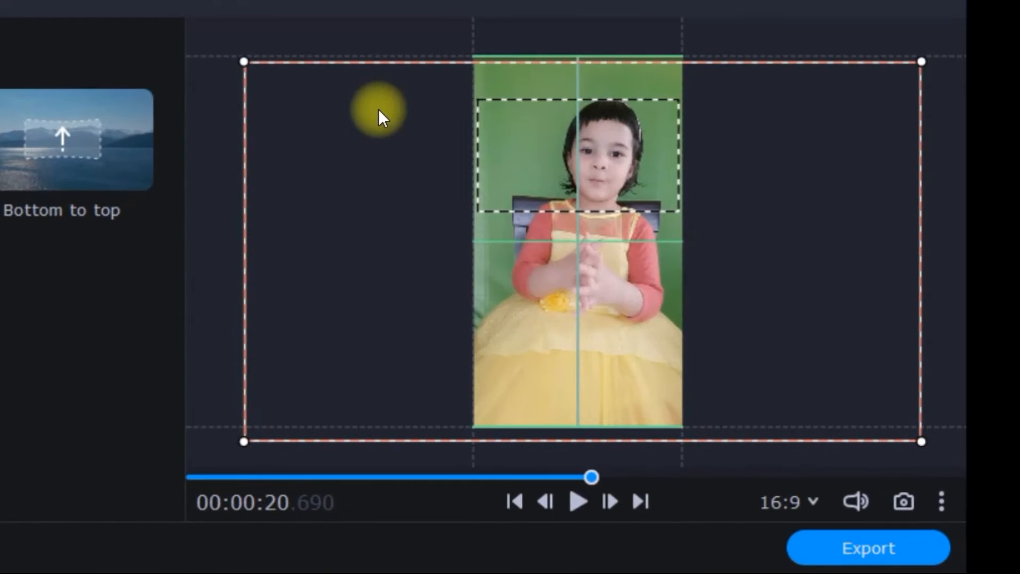
{"action": "left_click_drag", "start_coordinate": [379, 107], "coordinate": [378, 107]}
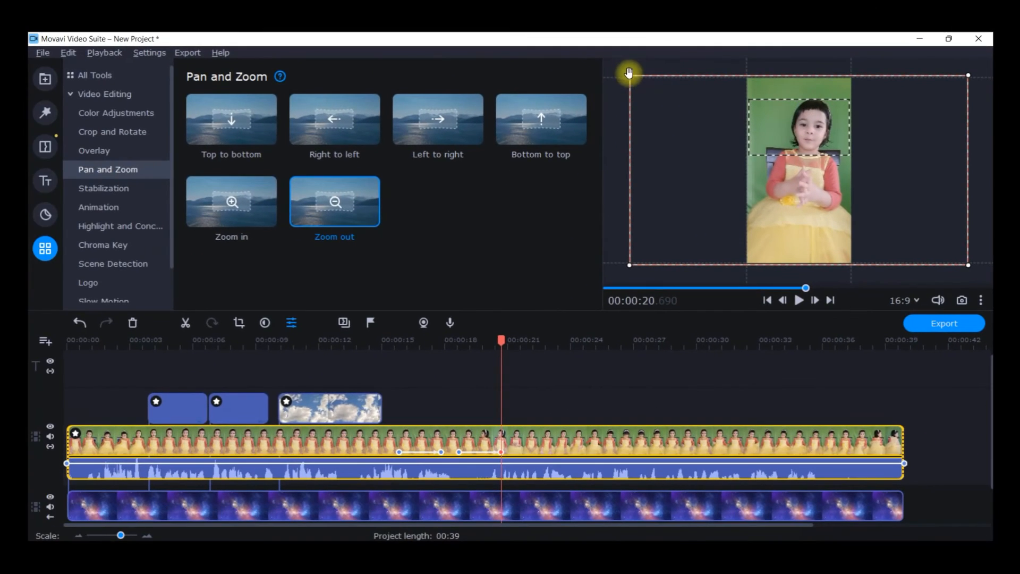
{"action": "left_click_drag", "start_coordinate": [571, 72], "coordinate": [577, 74]}
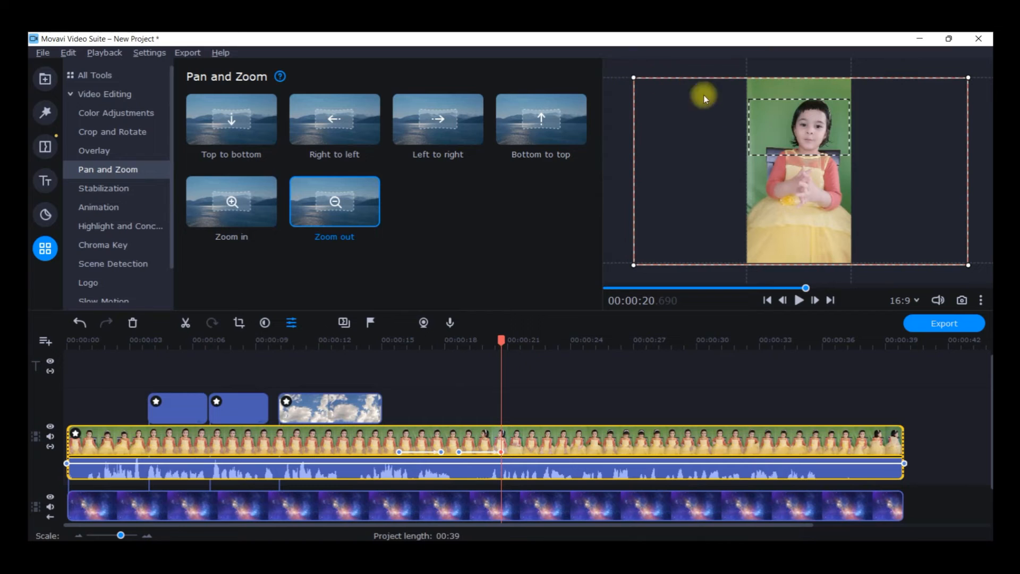
{"action": "left_click_drag", "start_coordinate": [635, 264], "coordinate": [637, 263]}
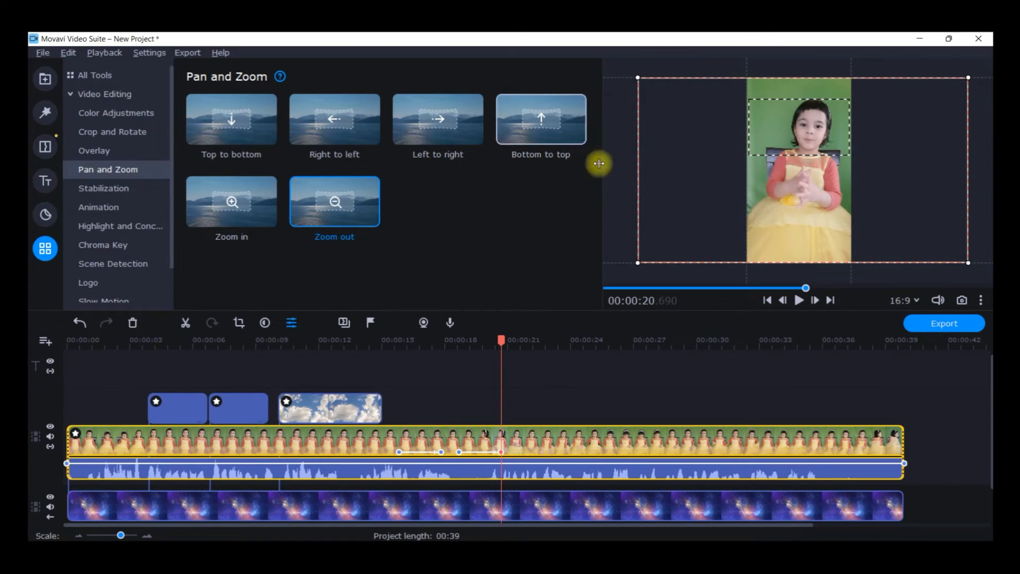
{"action": "left_click", "coordinate": [798, 300]}
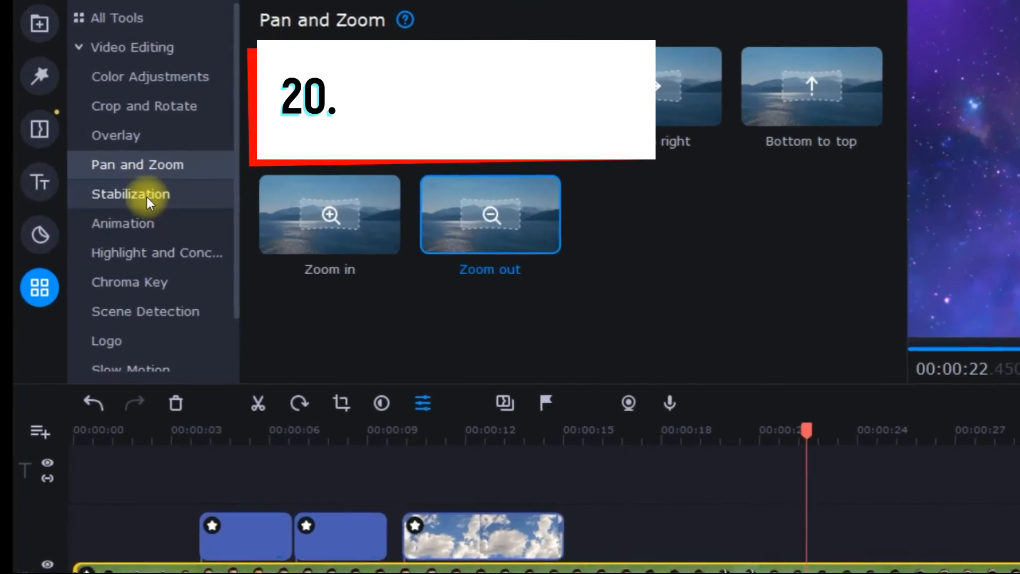
Look at the Video Stabilization settings for the Chroma Key clip, and close them without stabilizing.
{"action": "left_click", "coordinate": [146, 197]}
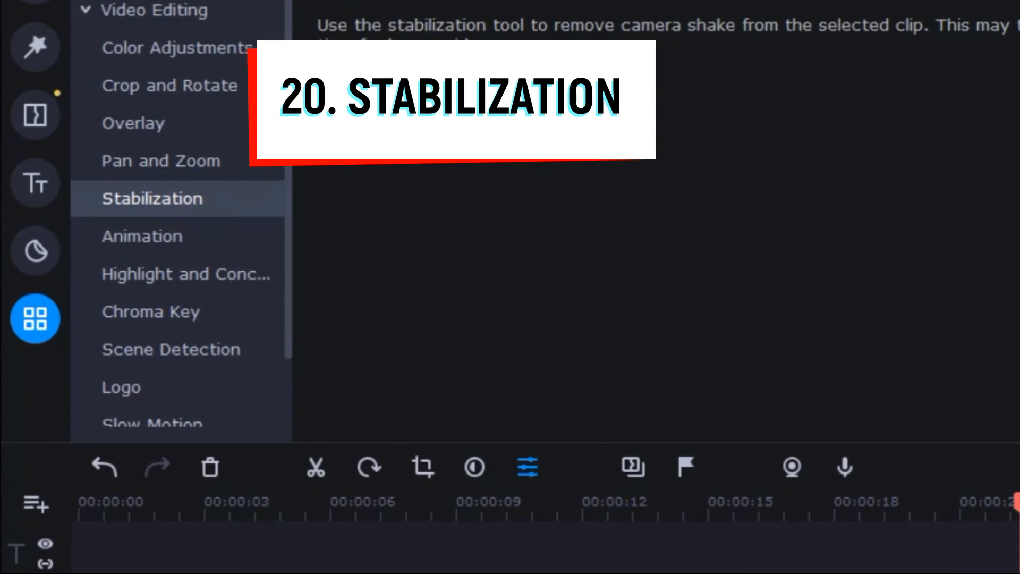
{"action": "left_click", "coordinate": [391, 79]}
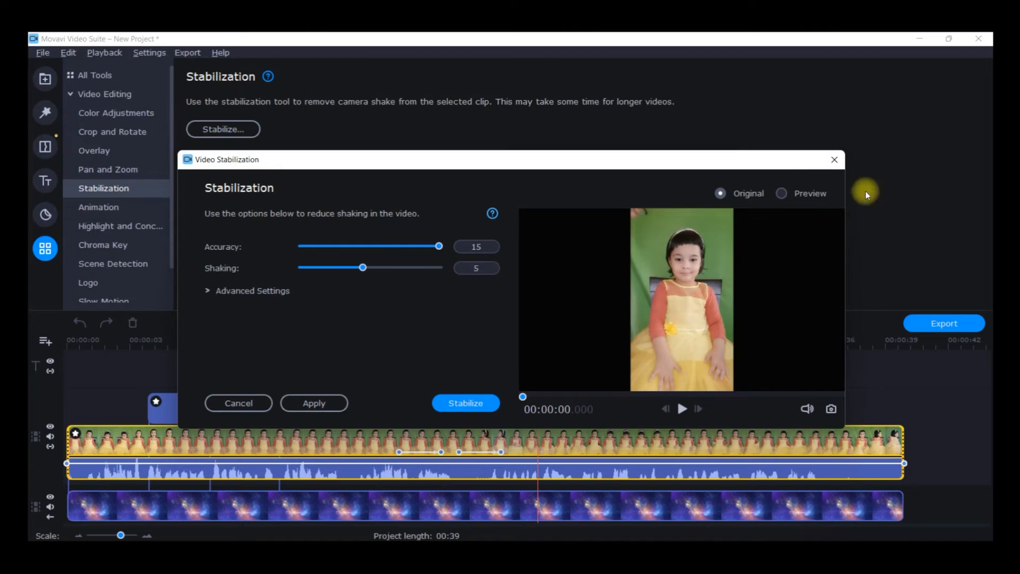
{"action": "left_click", "coordinate": [835, 159]}
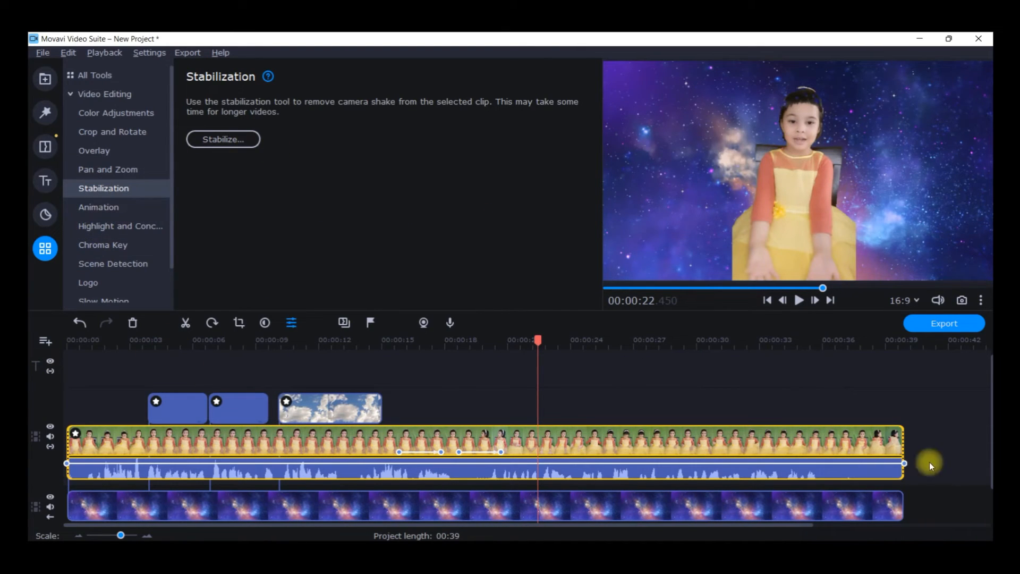
Try a Black rectangle mask from Highlight and Conceal on the Chroma Key clip.
{"action": "left_click", "coordinate": [83, 224]}
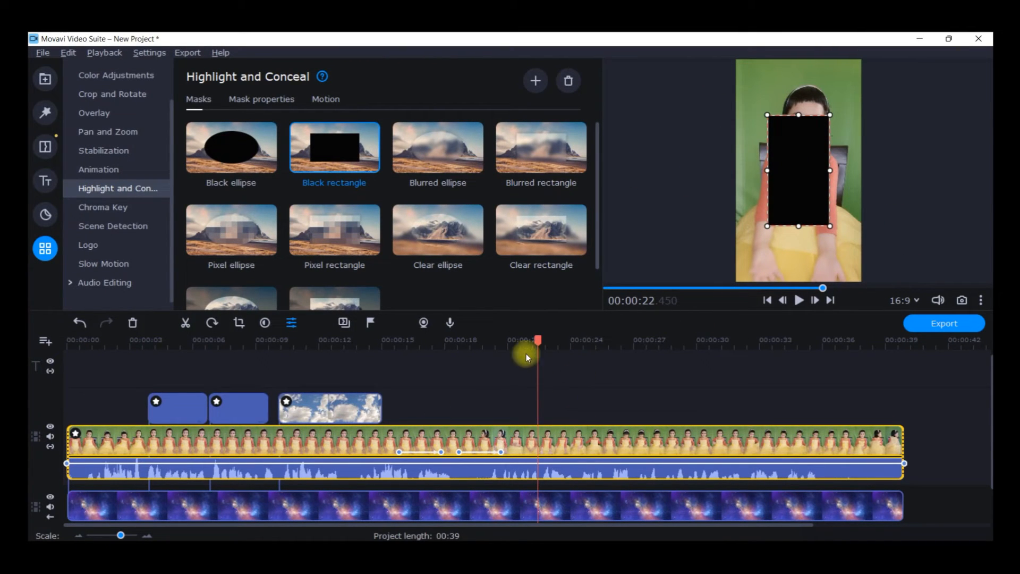
{"action": "left_click_drag", "start_coordinate": [538, 337], "coordinate": [521, 340]}
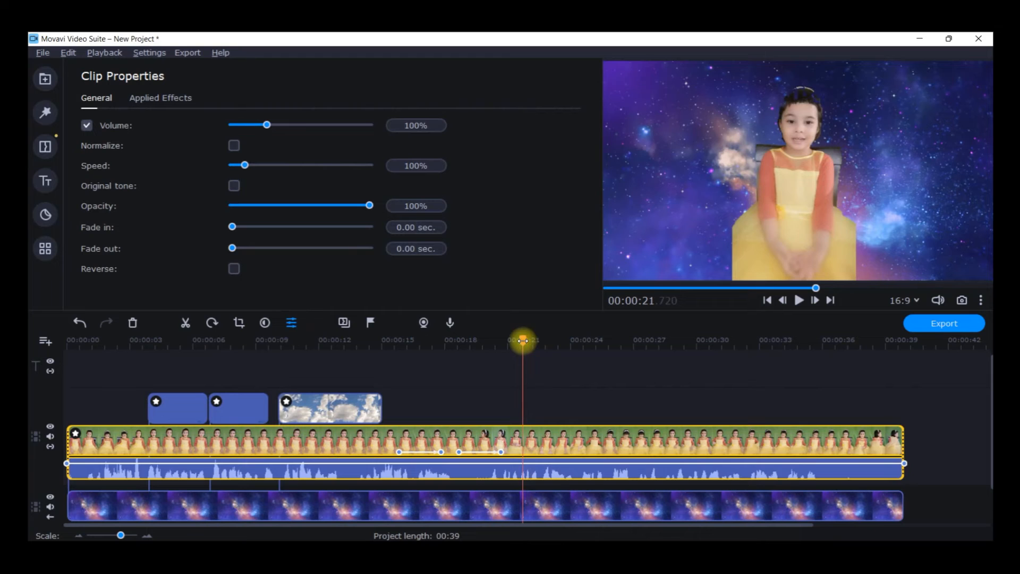
Choose the Clear ellipse mask for the Chroma Key clip at about 23 seconds, and set its opacity to 34% after trying 100%.
{"action": "left_click", "coordinate": [549, 431]}
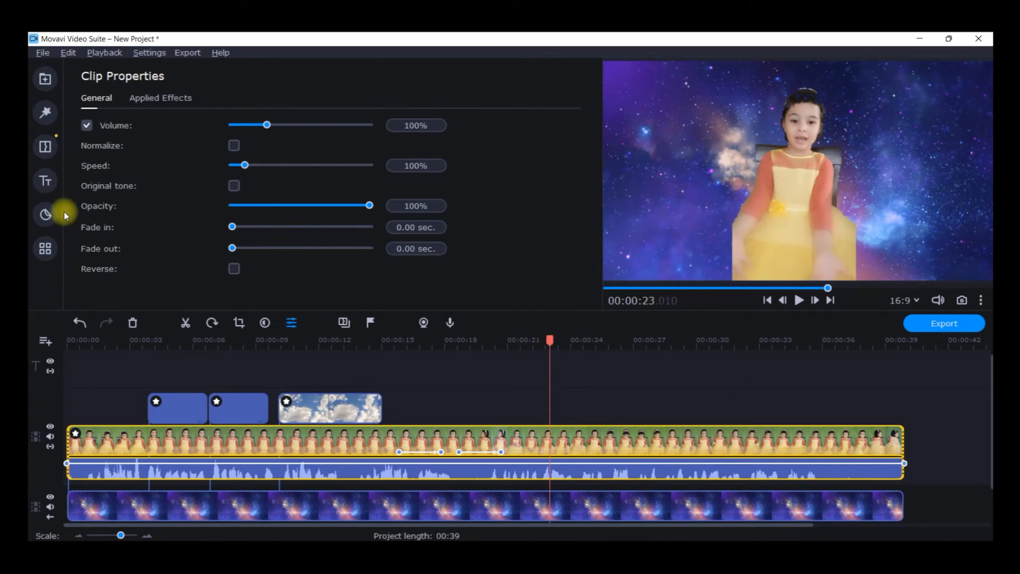
{"action": "left_click", "coordinate": [46, 249]}
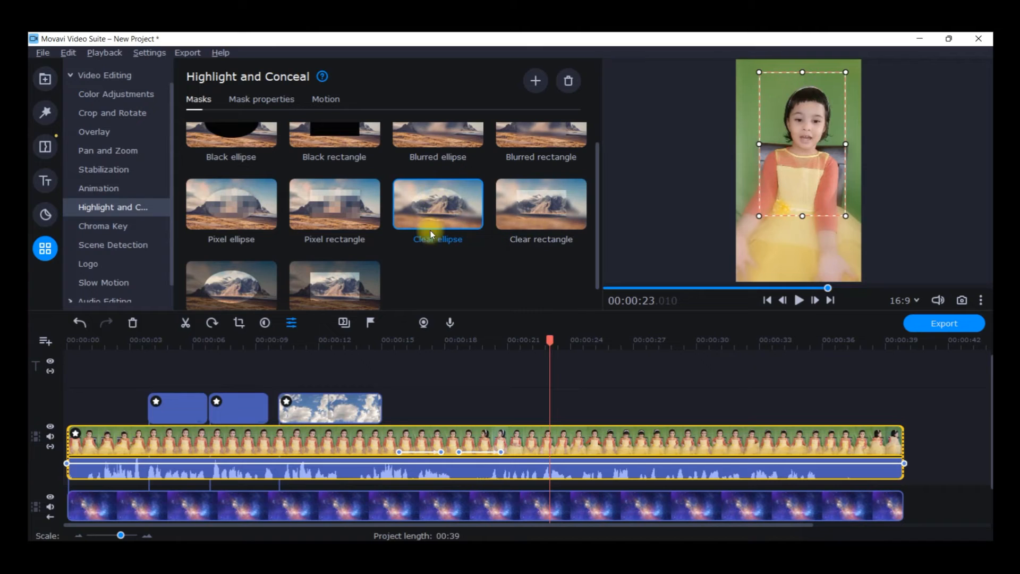
{"action": "left_click", "coordinate": [252, 100]}
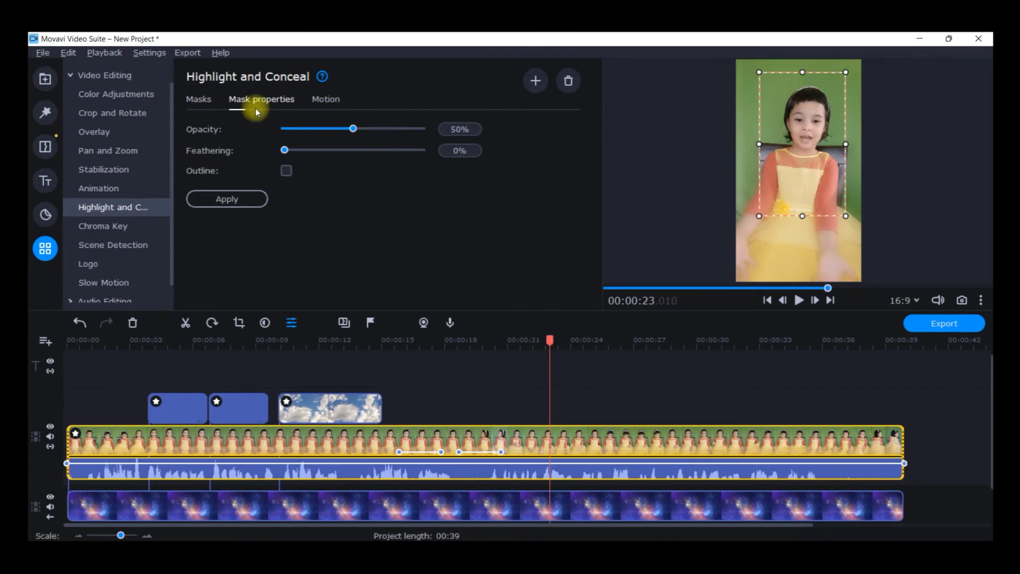
{"action": "left_click_drag", "start_coordinate": [352, 129], "coordinate": [425, 137]}
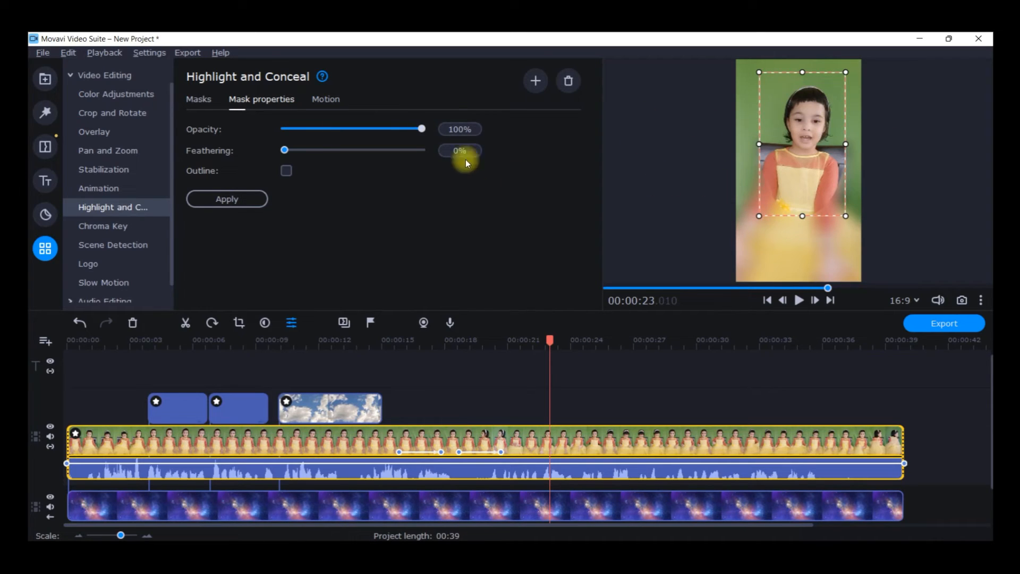
{"action": "left_click_drag", "start_coordinate": [413, 131], "coordinate": [333, 150]}
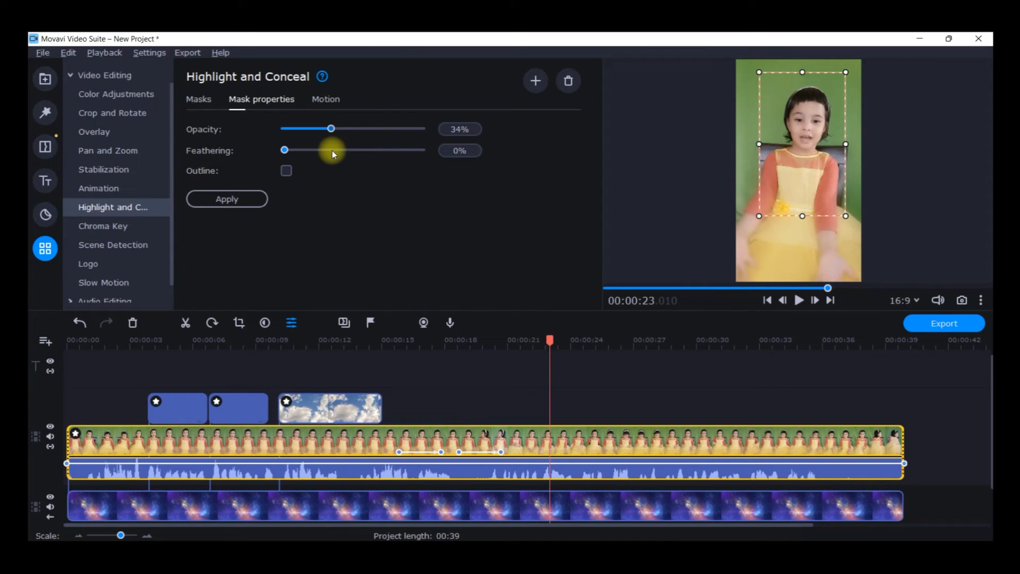
Set the Clear ellipse mask's opacity to 100% and apply it to the Chroma Key clip.
{"action": "left_click_drag", "start_coordinate": [374, 155], "coordinate": [425, 158]}
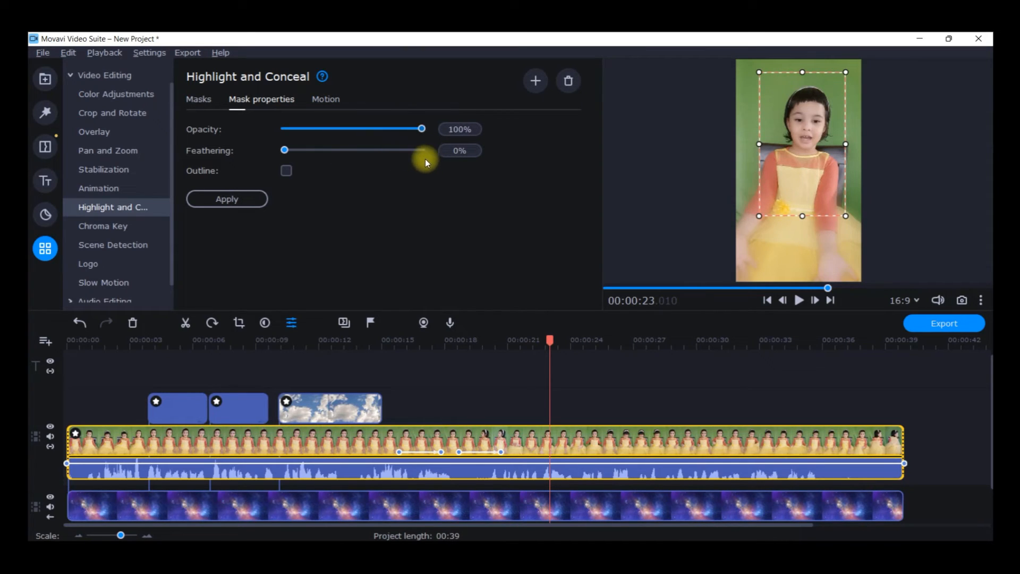
{"action": "left_click", "coordinate": [239, 199]}
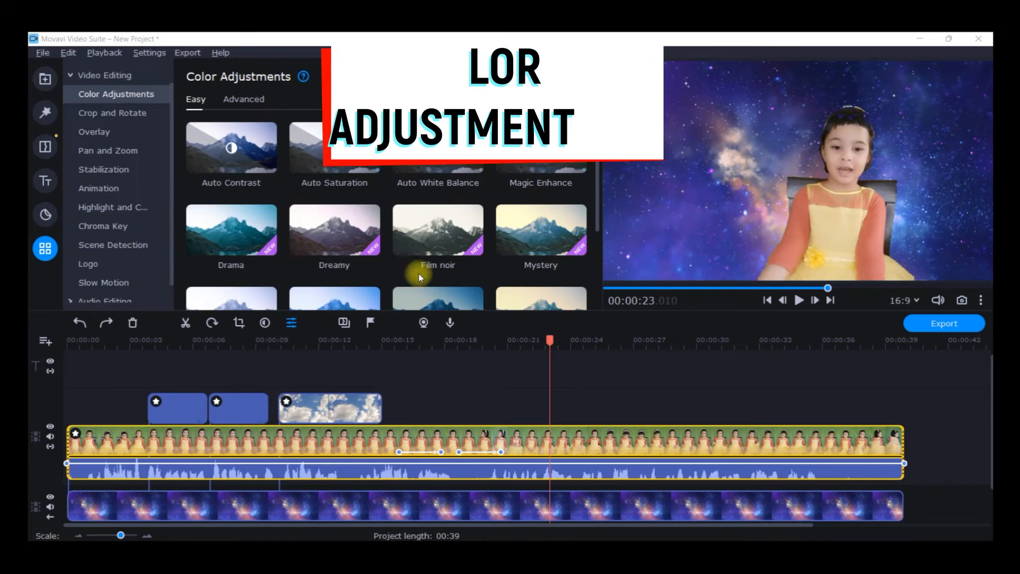
Look over the Advanced and Easy color adjustments, and try the Trip to Mars preset on the Chroma Key clip.
{"action": "left_click", "coordinate": [241, 99]}
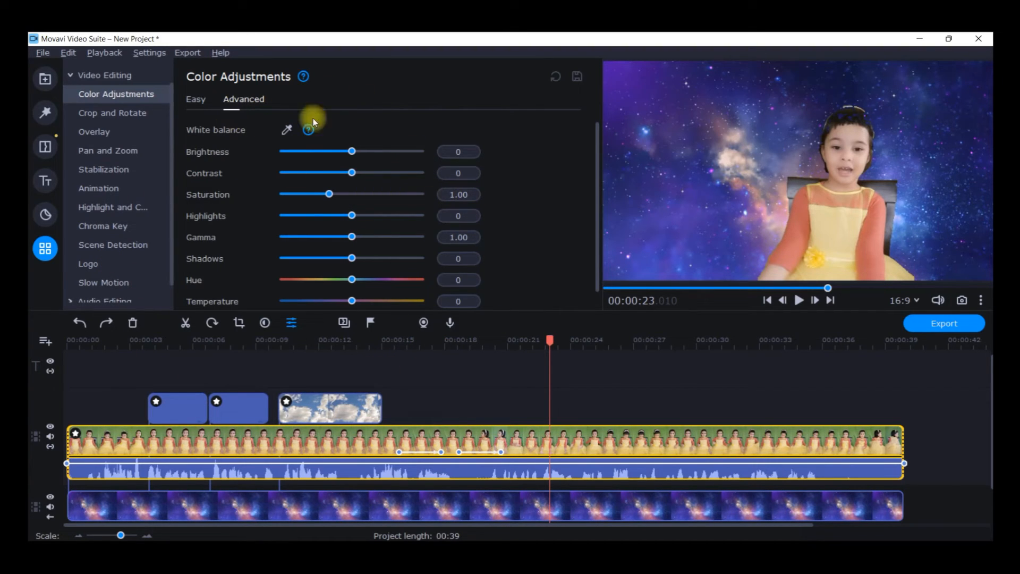
{"action": "left_click", "coordinate": [198, 99]}
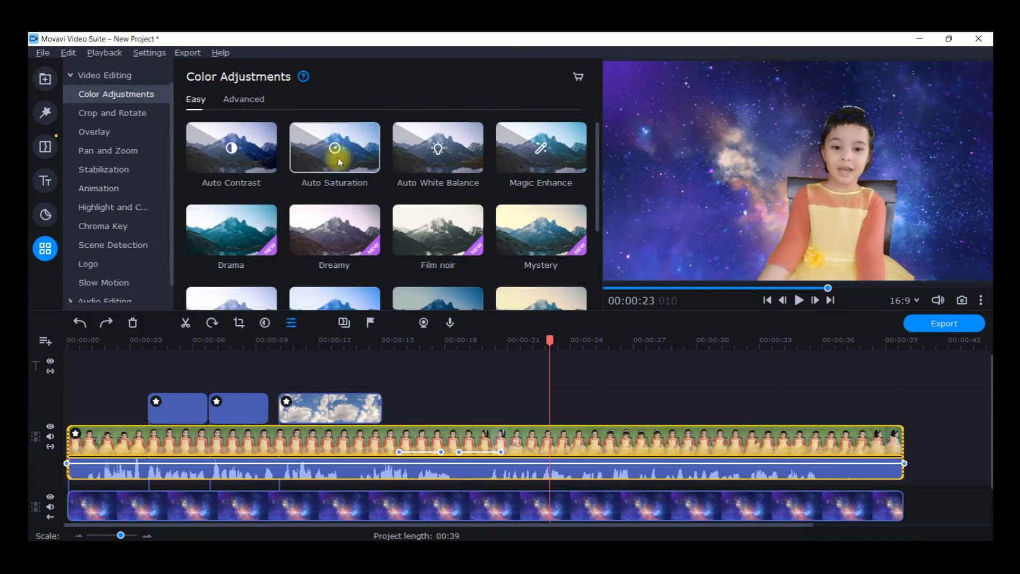
{"action": "scroll", "coordinate": [559, 178], "scroll_direction": "down", "scroll_amount": 1}
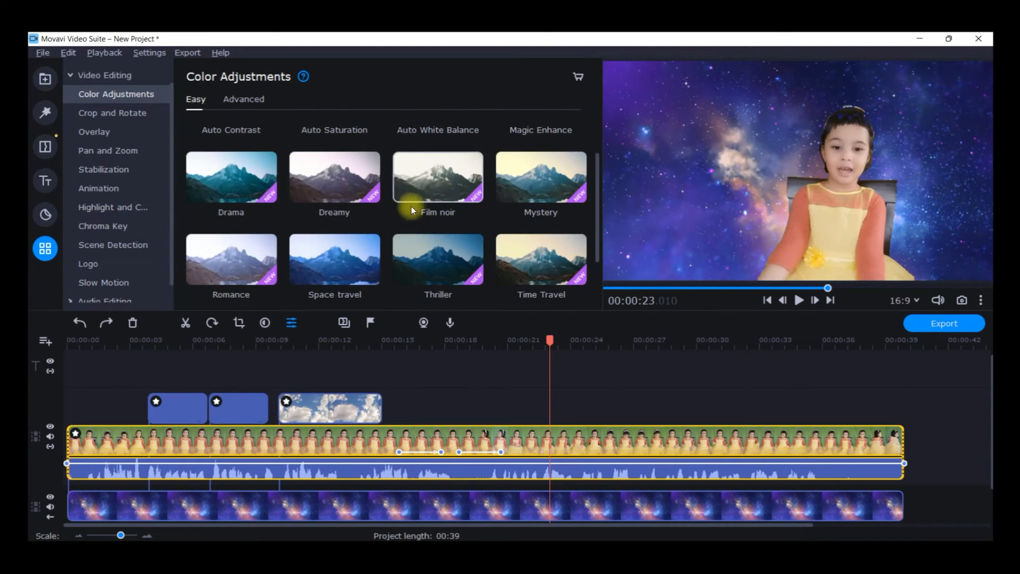
{"action": "scroll", "coordinate": [412, 207], "scroll_direction": "down", "scroll_amount": 1}
{"action": "left_click_drag", "start_coordinate": [232, 178], "coordinate": [541, 436]}
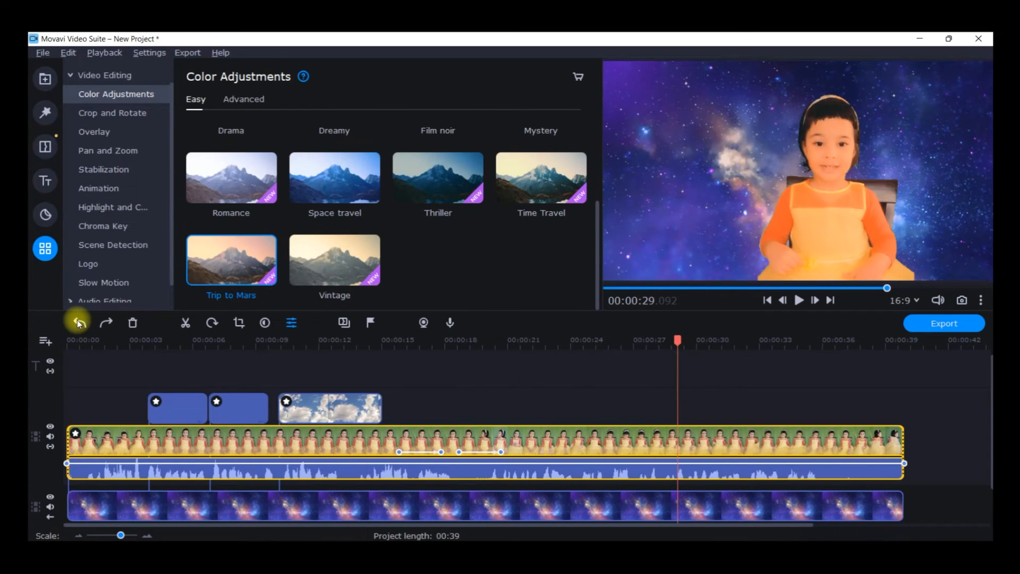
{"action": "left_click", "coordinate": [77, 320]}
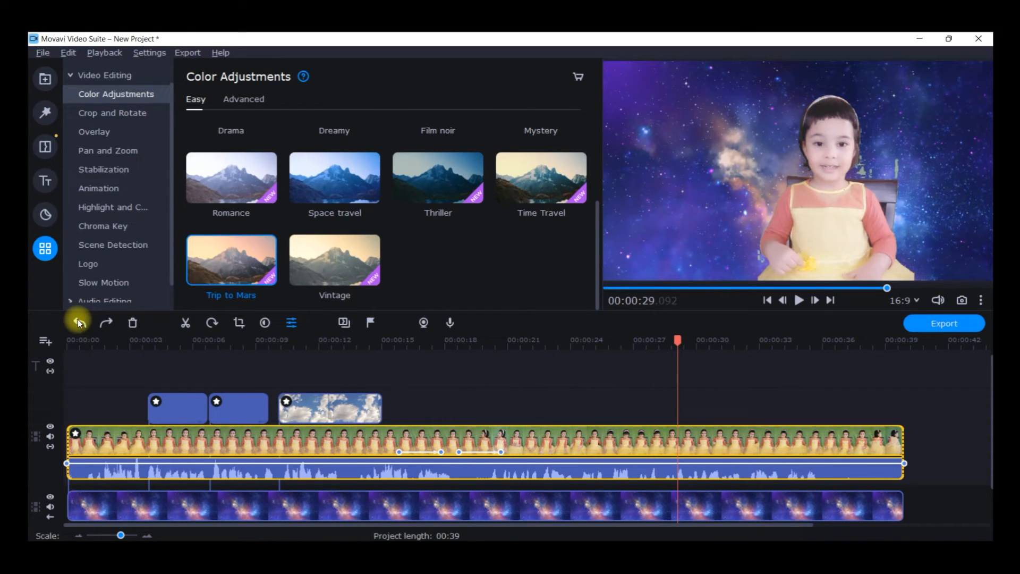
Undo one more earlier change to the Chroma Key clip, and preview the video from about 19 seconds.
{"action": "left_click", "coordinate": [78, 319]}
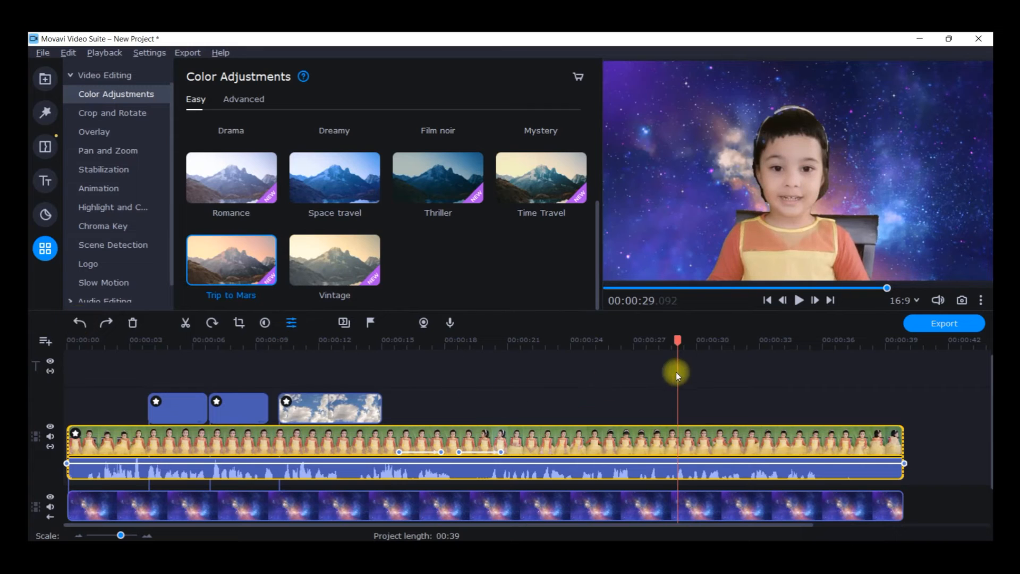
{"action": "left_click", "coordinate": [462, 341]}
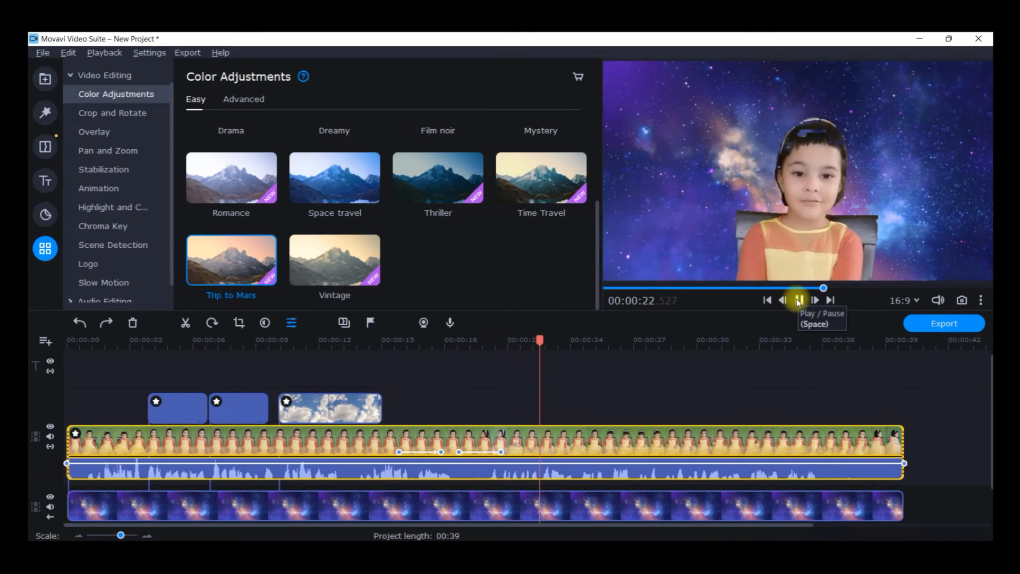
{"action": "left_click", "coordinate": [799, 301]}
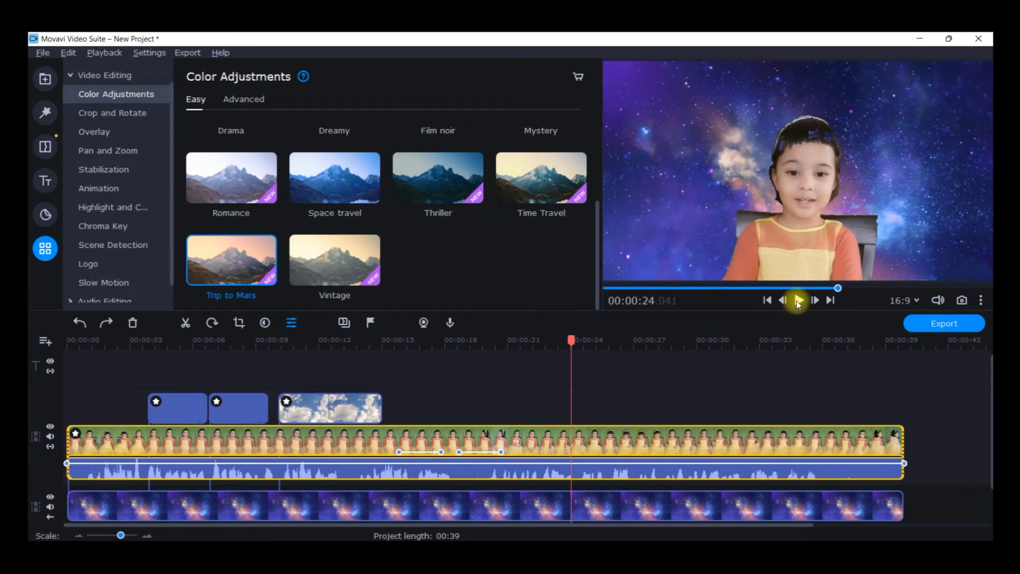
Apply the Trip to Mars color adjustment to the Chroma Key clip, preview it, and browse the other Easy presets.
{"action": "left_click_drag", "start_coordinate": [225, 259], "coordinate": [551, 437]}
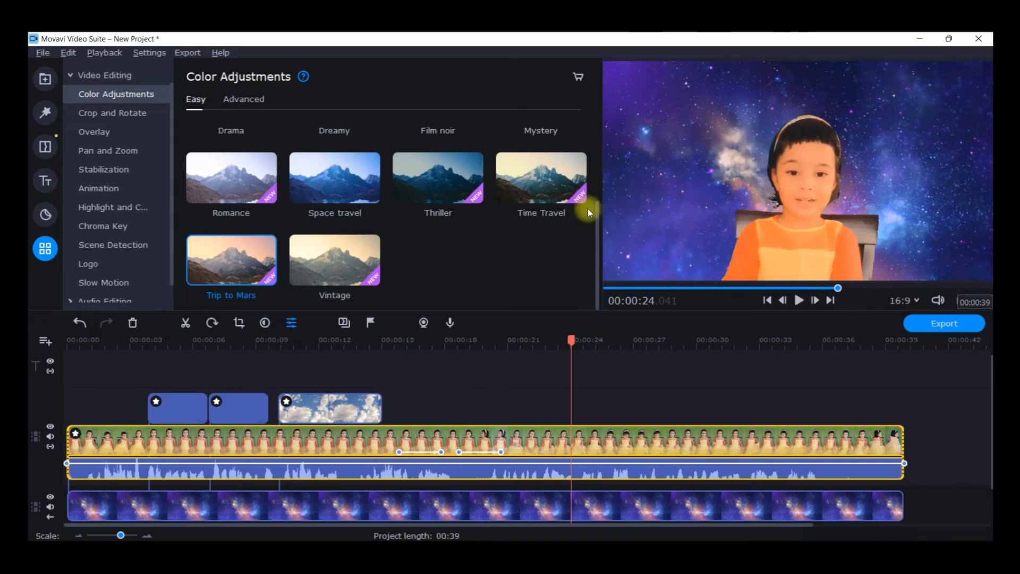
{"action": "left_click", "coordinate": [795, 298]}
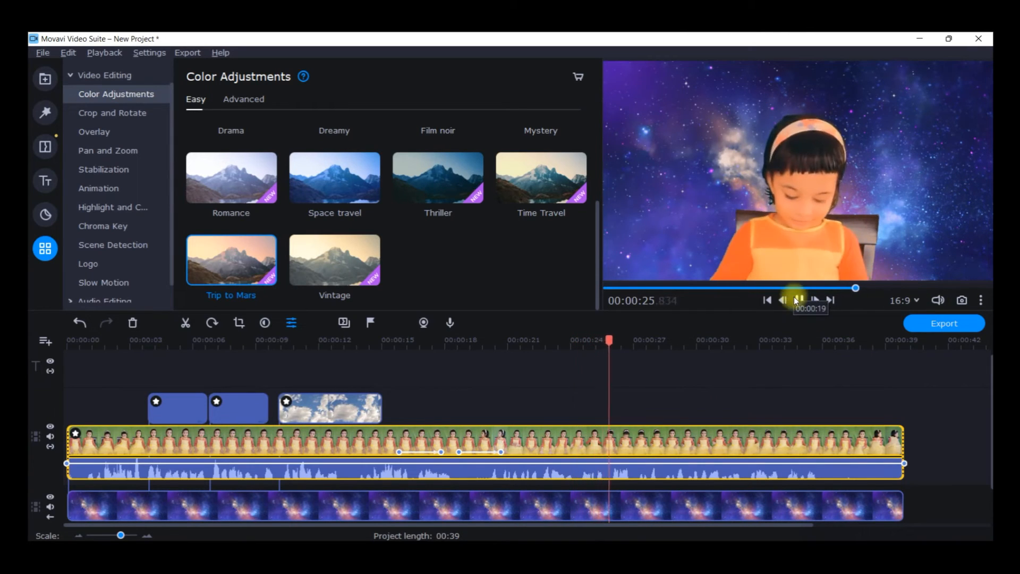
{"action": "scroll", "coordinate": [344, 275], "scroll_direction": "up", "scroll_amount": 2}
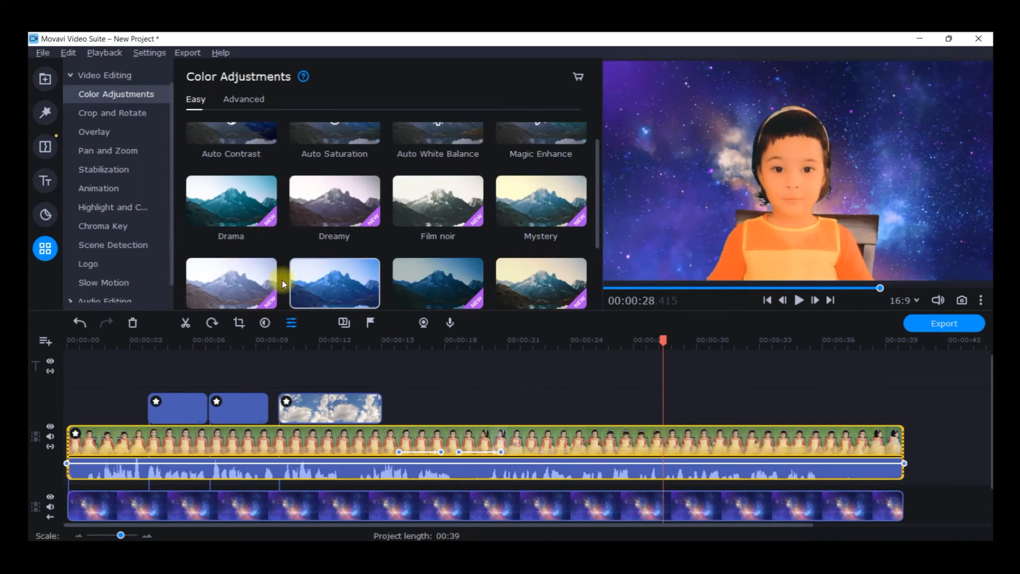
{"action": "key", "text": "space"}
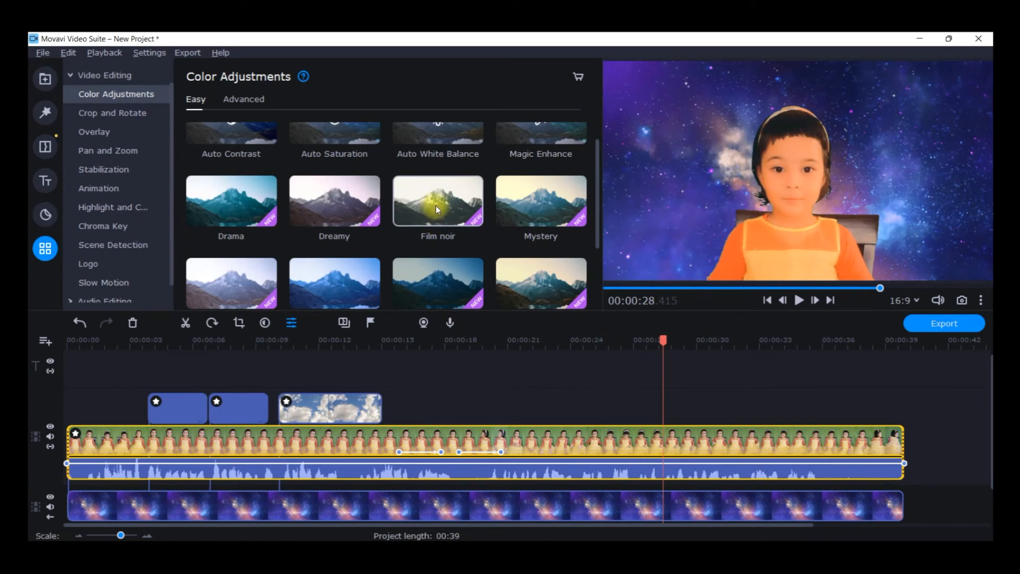
{"action": "scroll", "coordinate": [360, 273], "scroll_direction": "up", "scroll_amount": 1}
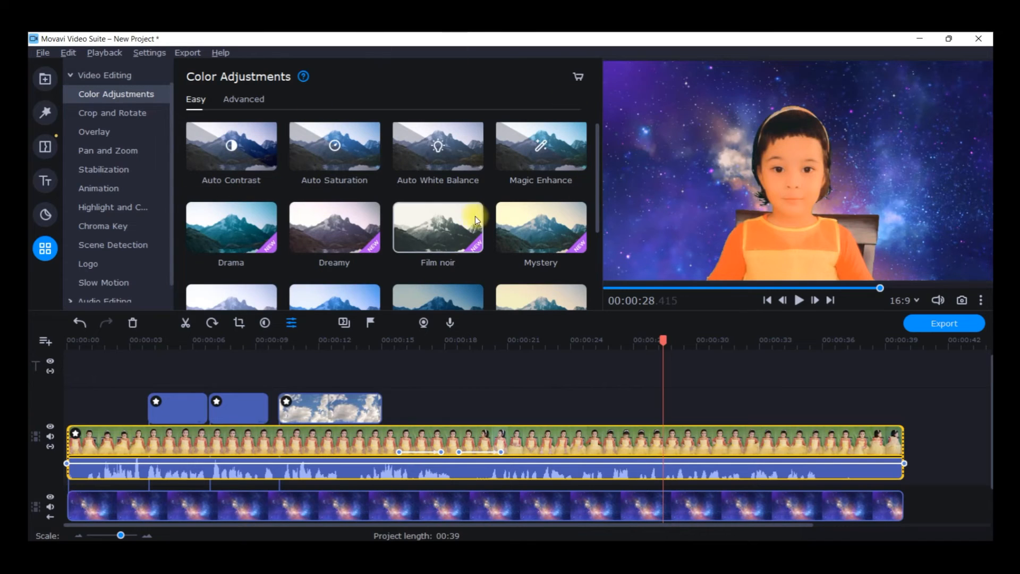
Open the filter collection, and split the Chroma Key clip at about 28 seconds.
{"action": "left_click", "coordinate": [47, 102]}
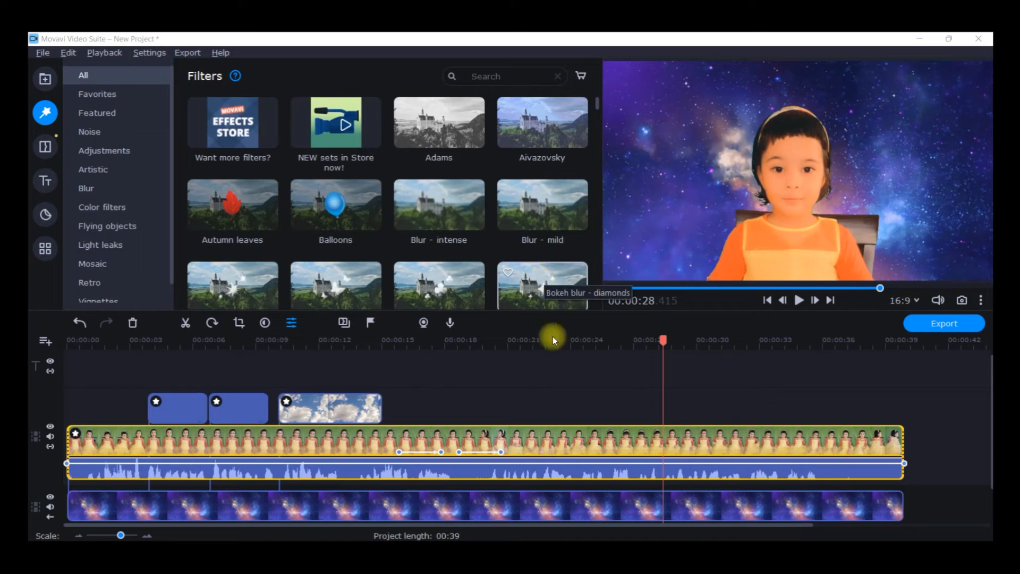
{"action": "right_click", "coordinate": [99, 435]}
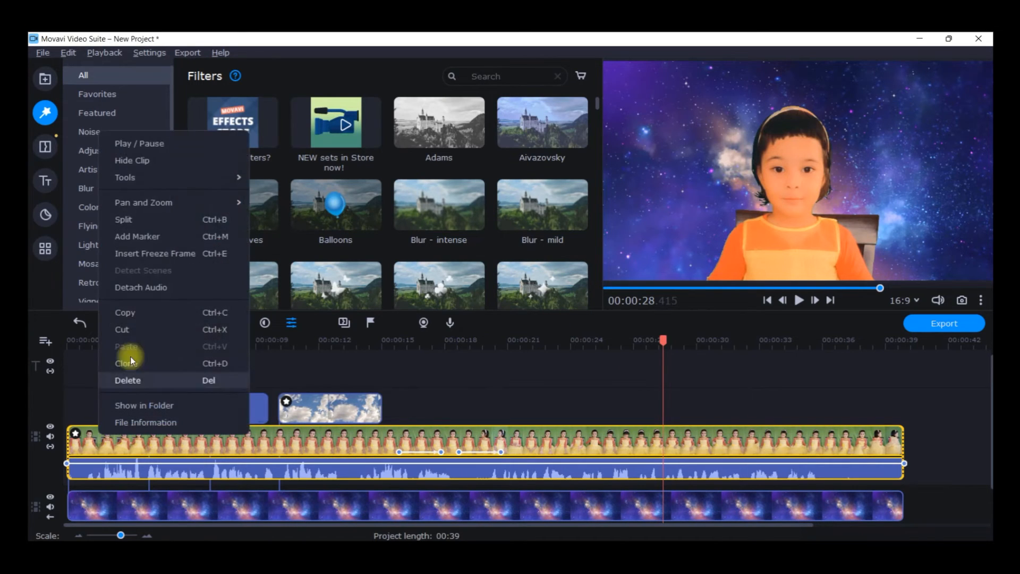
{"action": "left_click", "coordinate": [135, 219]}
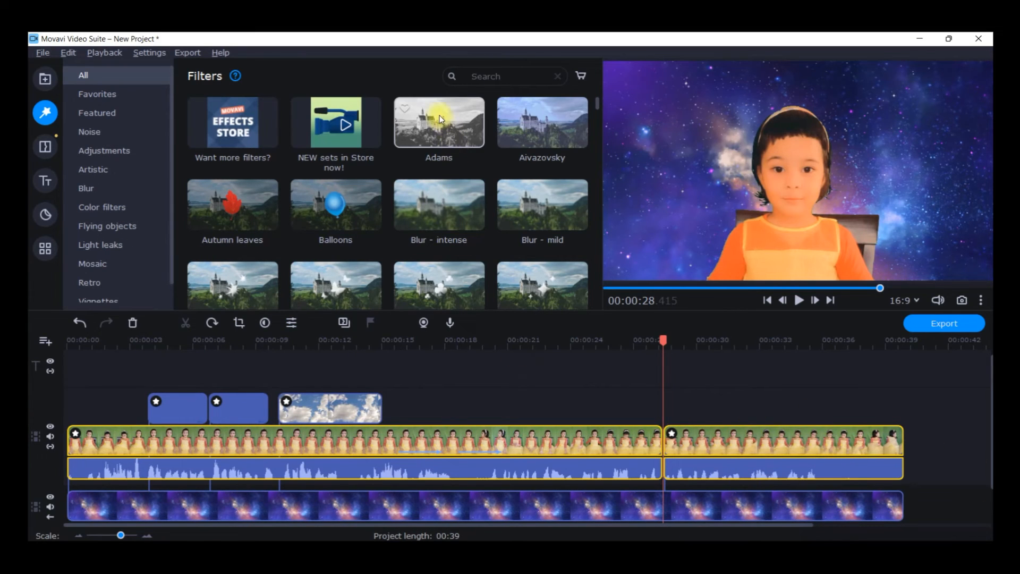
Apply the Old movie - sepia filter from the Retro category to the second part of the Chroma Key clip.
{"action": "scroll", "coordinate": [433, 219], "scroll_direction": "down", "scroll_amount": 5}
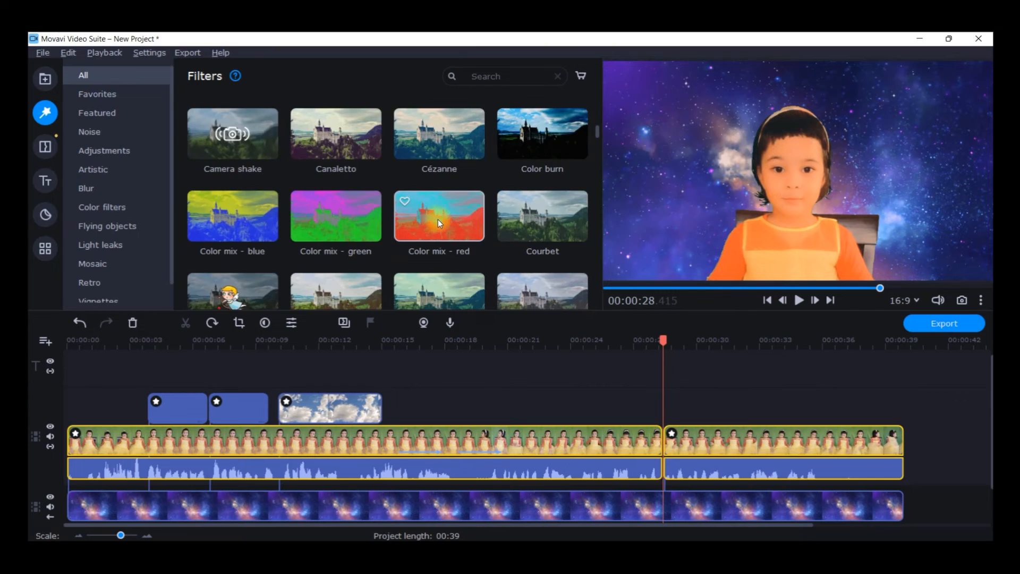
{"action": "left_click", "coordinate": [93, 264]}
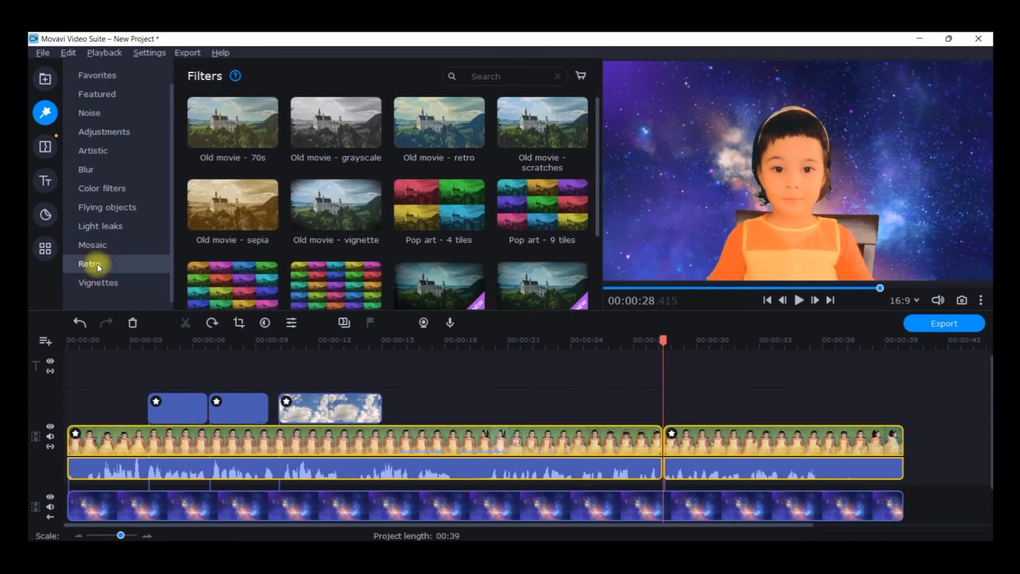
{"action": "left_click", "coordinate": [225, 209]}
{"action": "left_click_drag", "start_coordinate": [233, 206], "coordinate": [683, 439]}
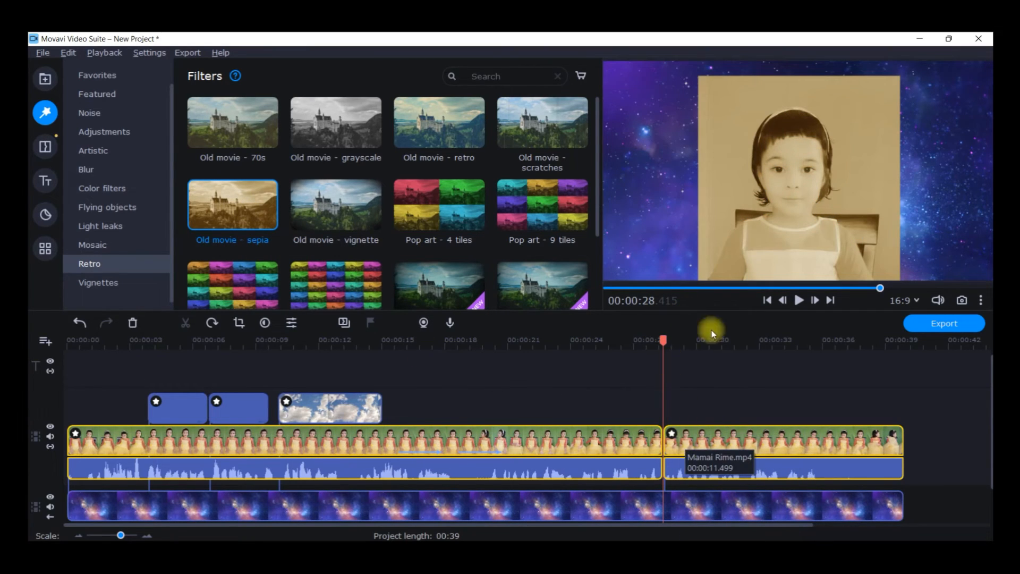
Preview the sepia filter from 27 and about 24 seconds, and undo both the filter and the split.
{"action": "left_click_drag", "start_coordinate": [662, 339], "coordinate": [633, 345]}
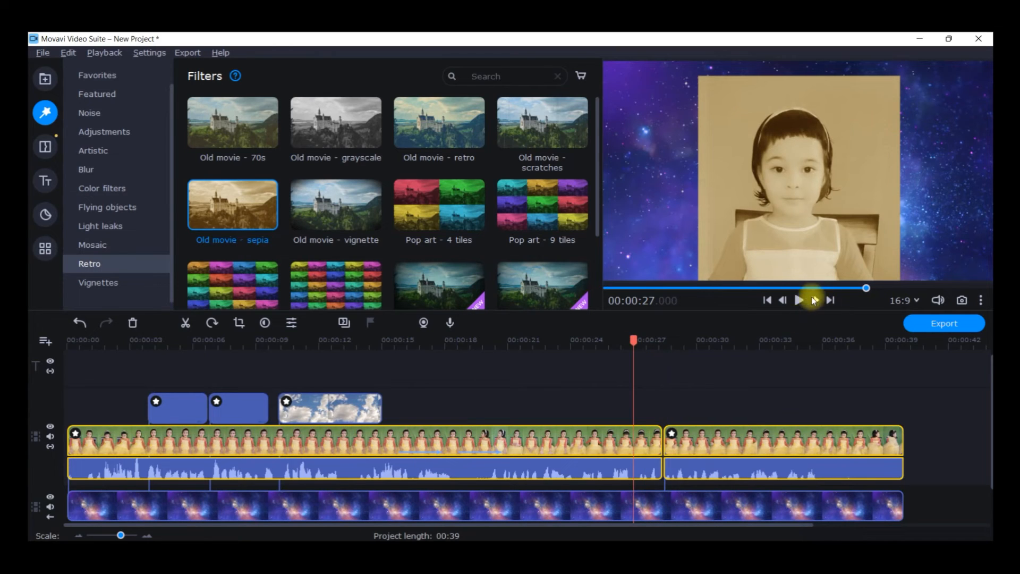
{"action": "left_click", "coordinate": [799, 301]}
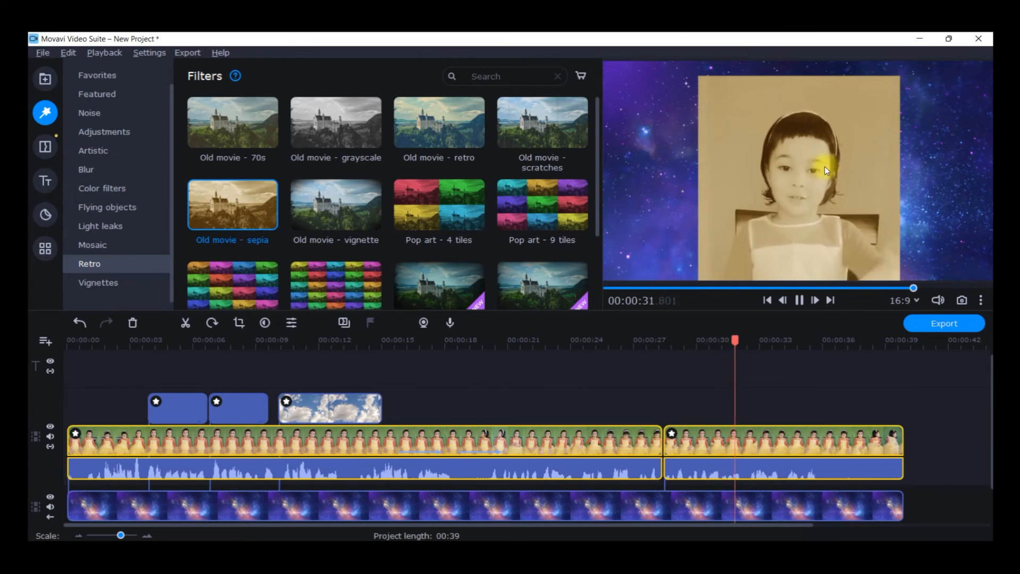
{"action": "left_click", "coordinate": [571, 340]}
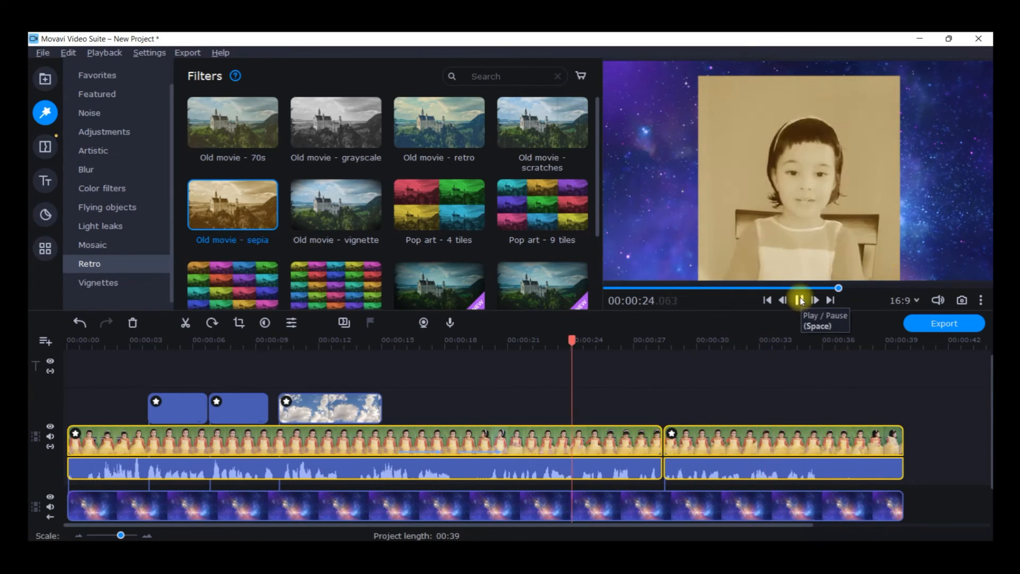
{"action": "left_click", "coordinate": [799, 300]}
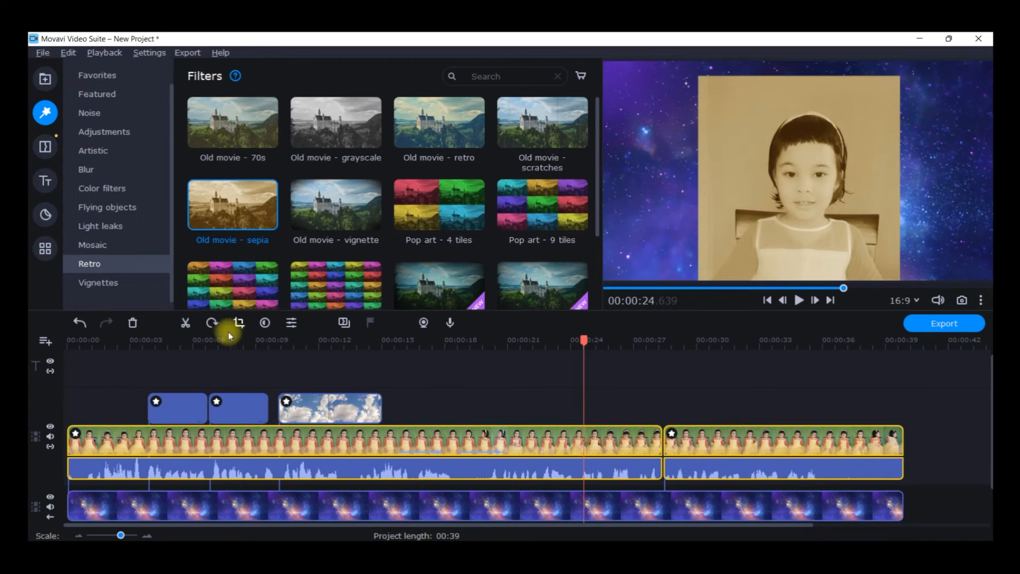
{"action": "left_click", "coordinate": [81, 320]}
{"action": "left_click", "coordinate": [79, 321]}
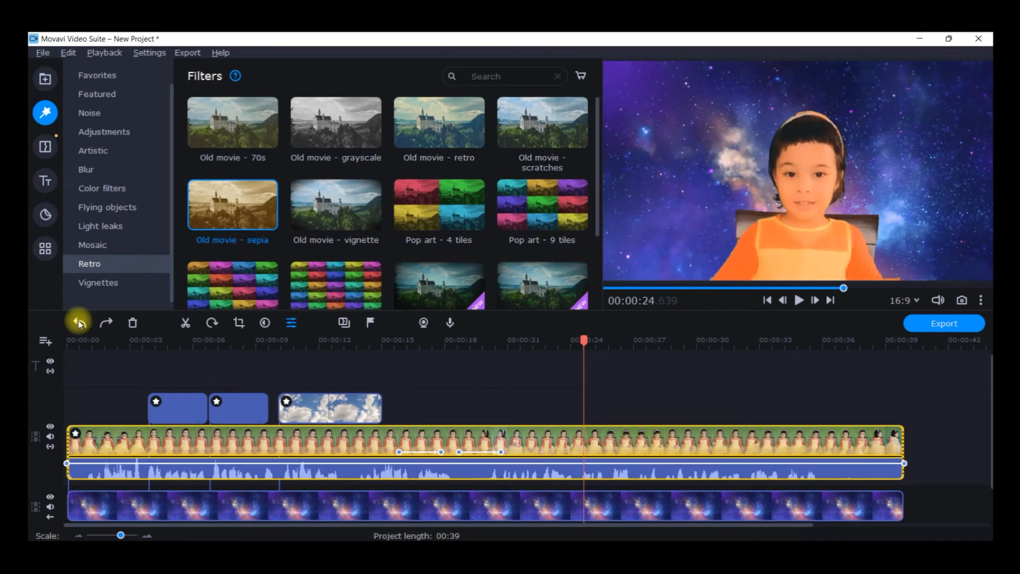
Split the Chroma Key clip at 27 seconds.
{"action": "left_click", "coordinate": [633, 426]}
{"action": "right_click", "coordinate": [645, 442]}
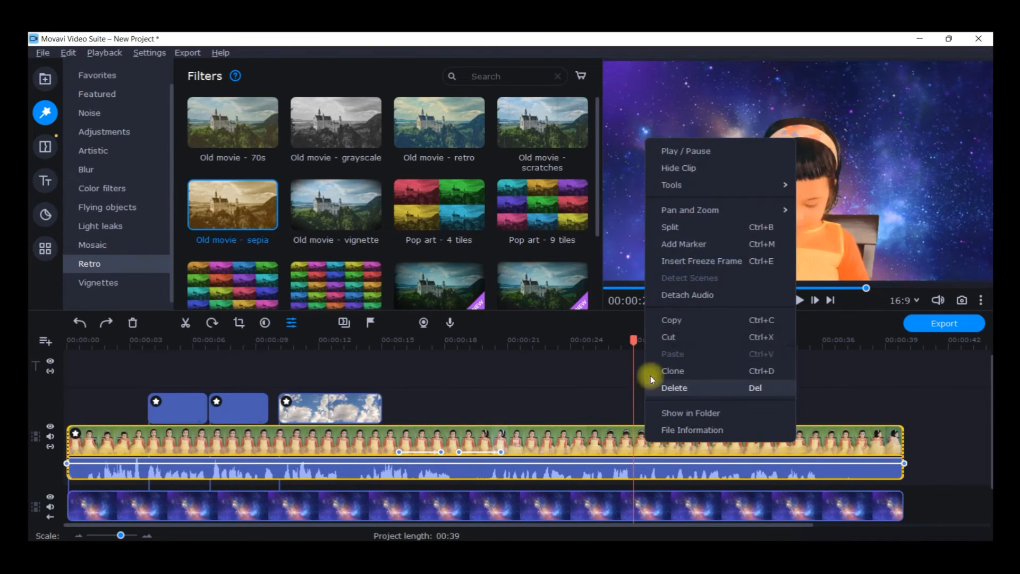
{"action": "left_click", "coordinate": [671, 227]}
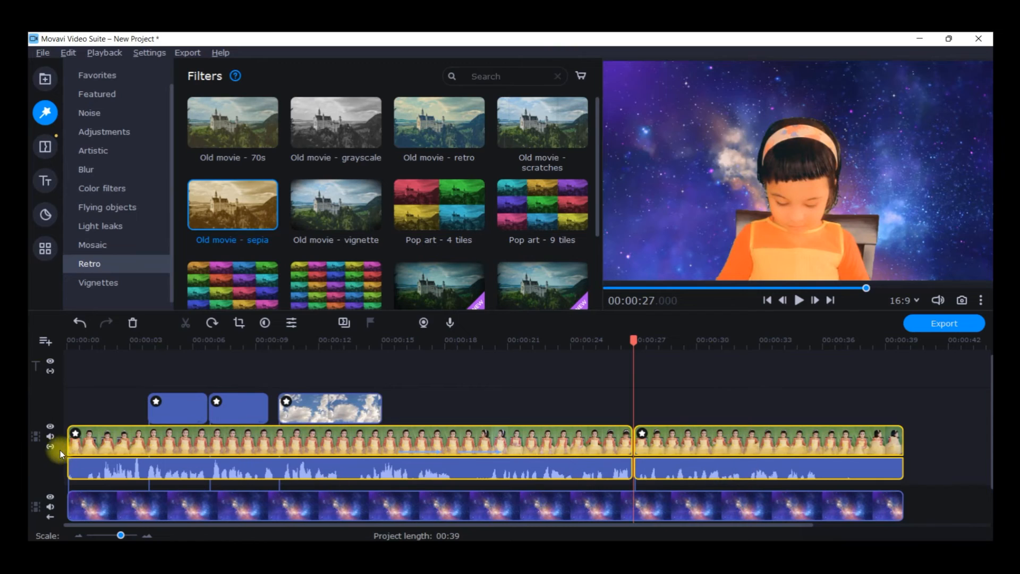
Unlink the Chroma Key track, and apply the Old movie - sepia filter to the clip part after 27 seconds.
{"action": "left_click", "coordinate": [716, 446]}
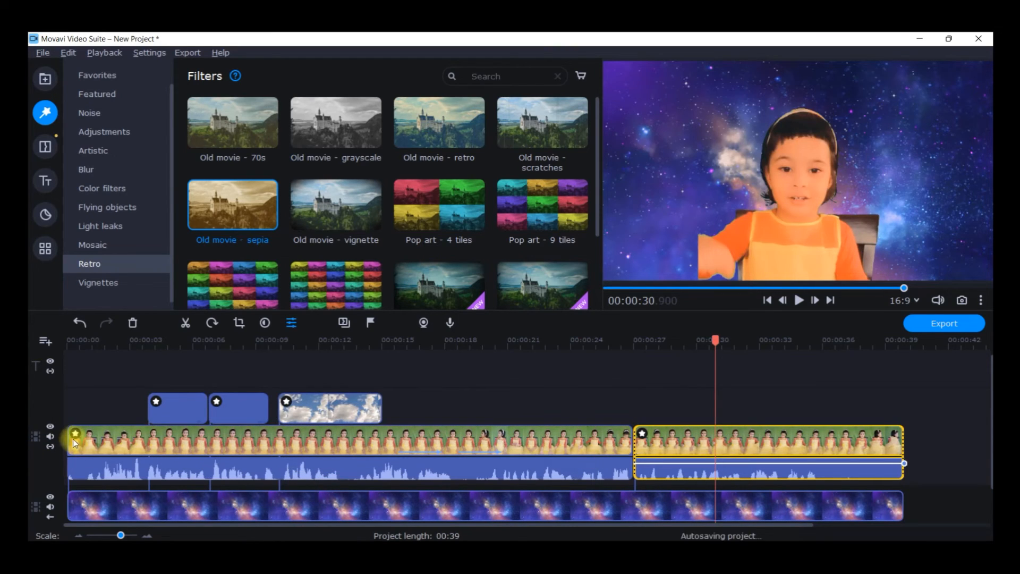
{"action": "left_click", "coordinate": [50, 447]}
{"action": "mouse_move", "coordinate": [718, 454]}
{"action": "left_mouse_down"}
{"action": "mouse_move", "coordinate": [766, 444]}
{"action": "mouse_move", "coordinate": [730, 447]}
{"action": "left_mouse_up"}
{"action": "left_click_drag", "start_coordinate": [217, 198], "coordinate": [672, 444]}
Preview the sepia filter on the second clip part, and link the Chroma Key track again.
{"action": "left_click", "coordinate": [798, 300]}
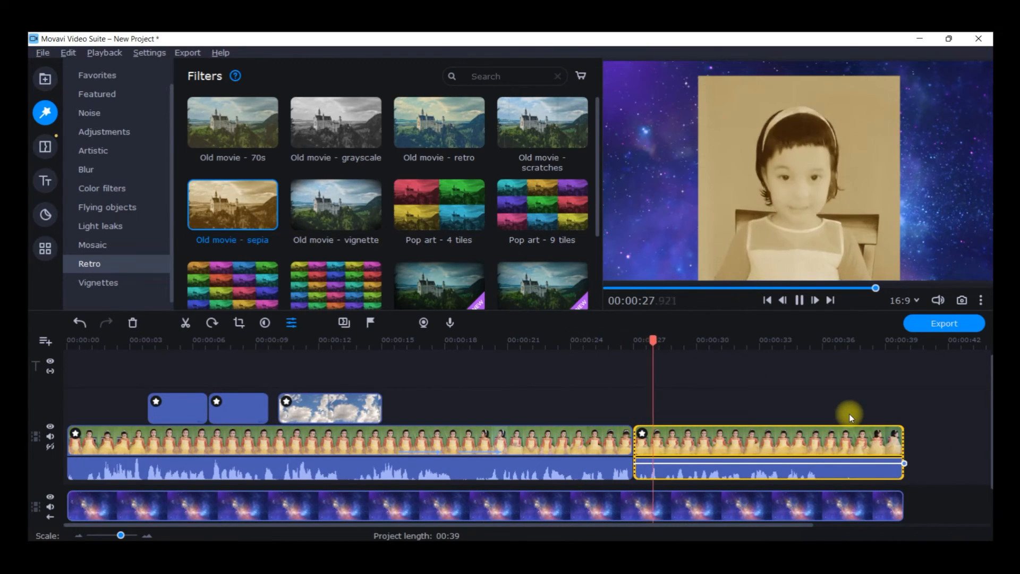
{"action": "left_click", "coordinate": [799, 300]}
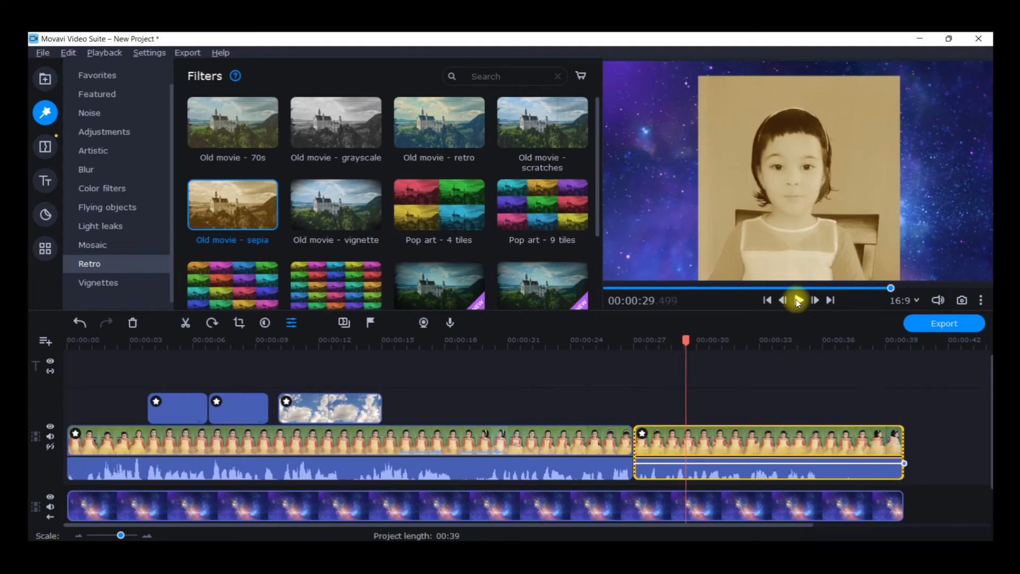
{"action": "left_click", "coordinate": [49, 446]}
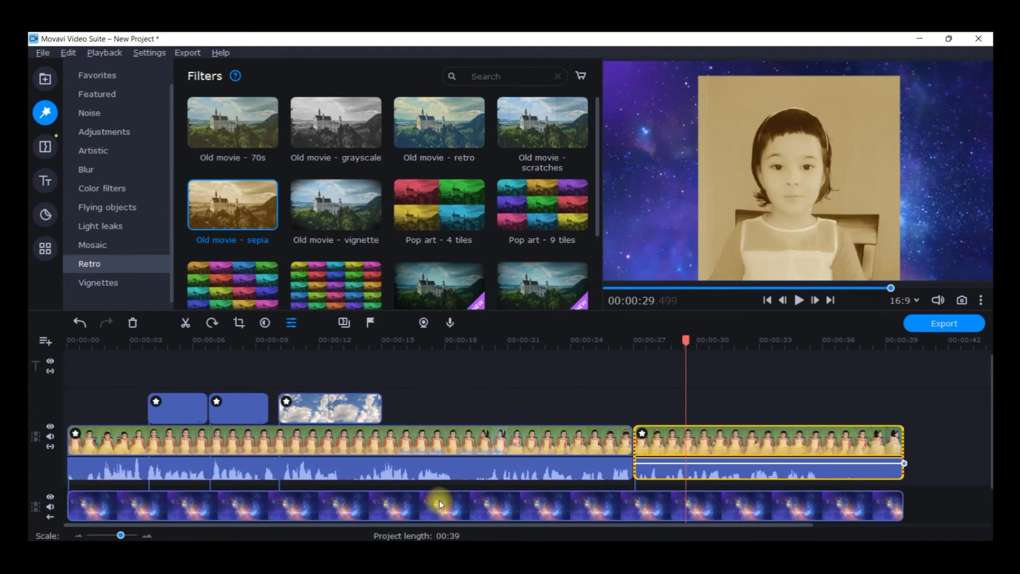
Undo the sepia filter and the 27-second split, and look through the Retro filters.
{"action": "left_click", "coordinate": [78, 322]}
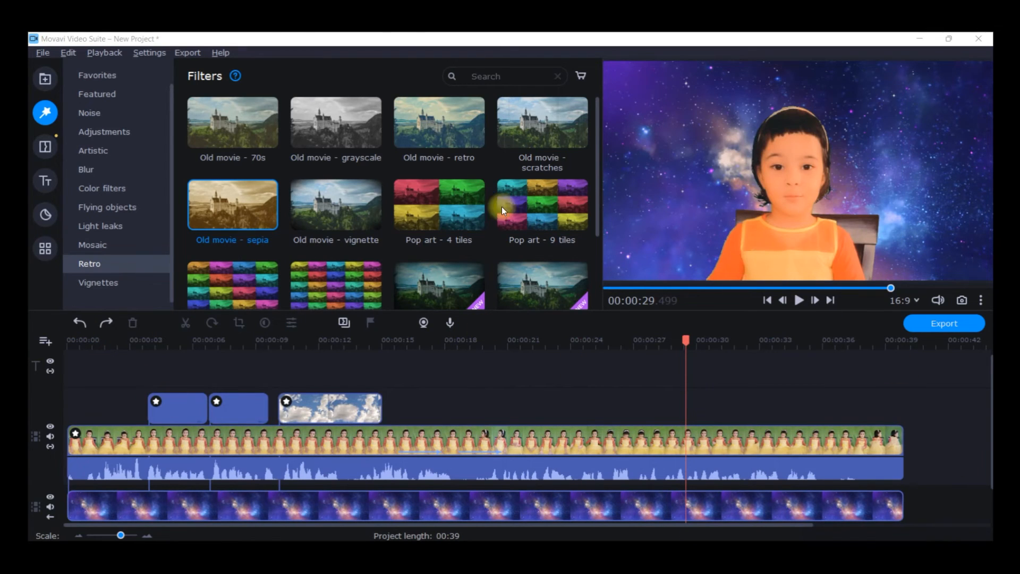
{"action": "scroll", "coordinate": [330, 171], "scroll_direction": "down", "scroll_amount": 3}
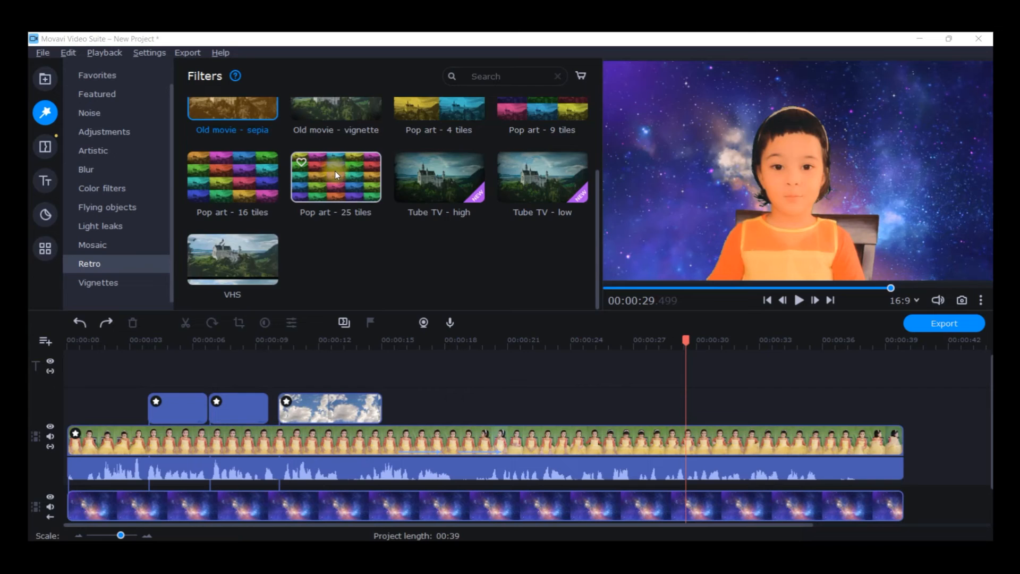
{"action": "scroll", "coordinate": [337, 171], "scroll_direction": "up", "scroll_amount": 3}
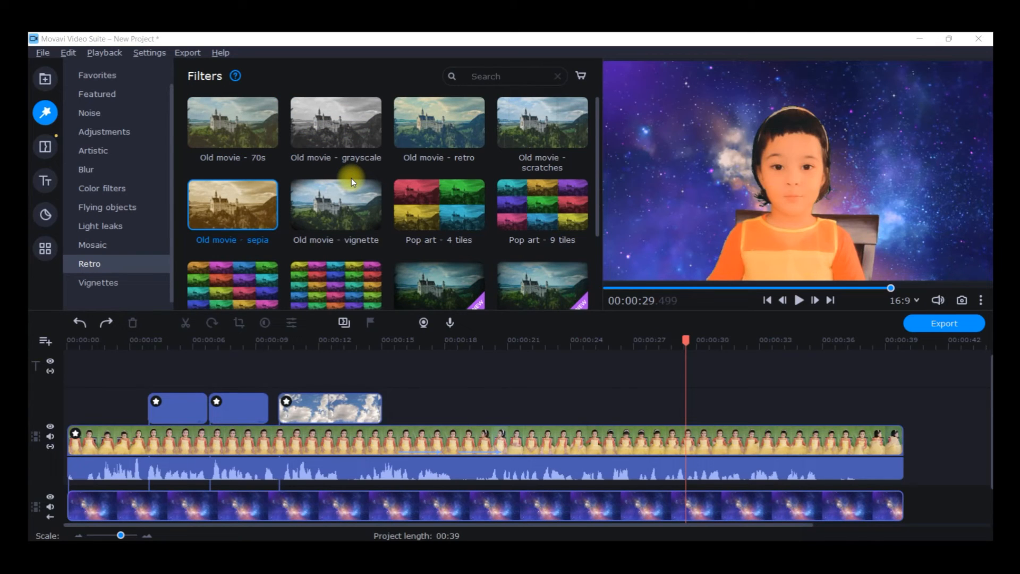
{"action": "left_click", "coordinate": [119, 189]}
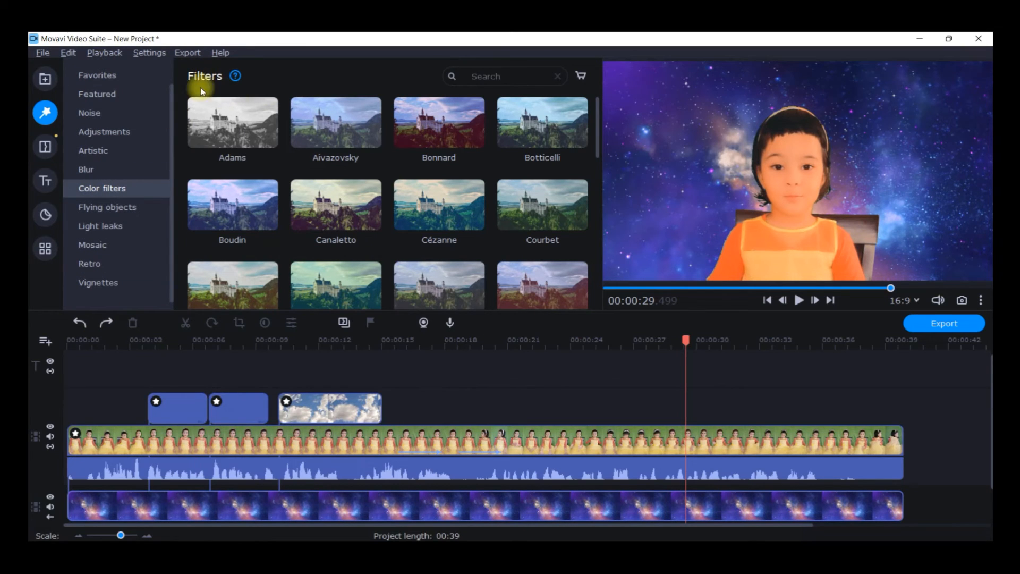
{"action": "left_click", "coordinate": [45, 250]}
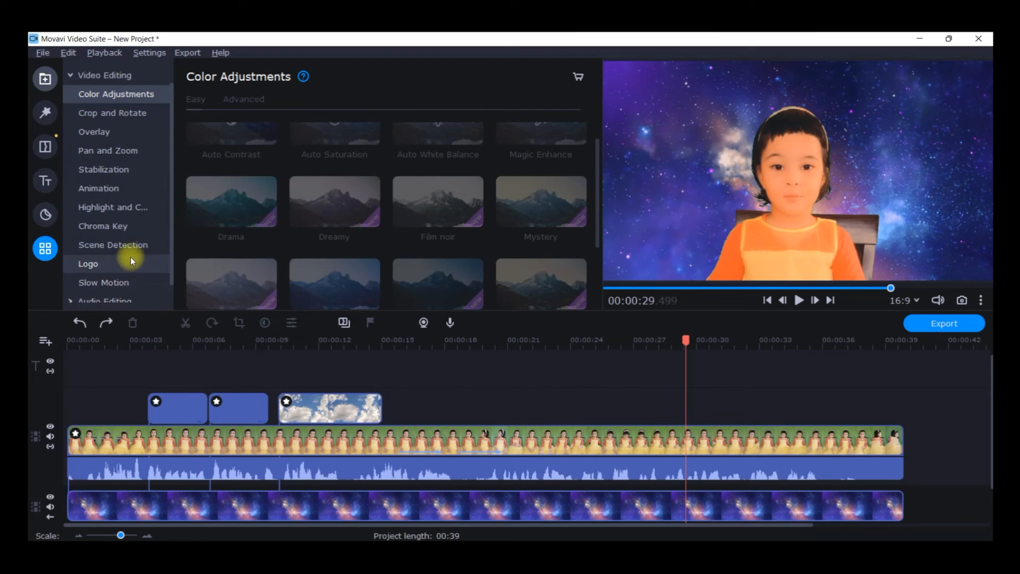
{"action": "scroll", "coordinate": [131, 249], "scroll_direction": "down", "scroll_amount": 1}
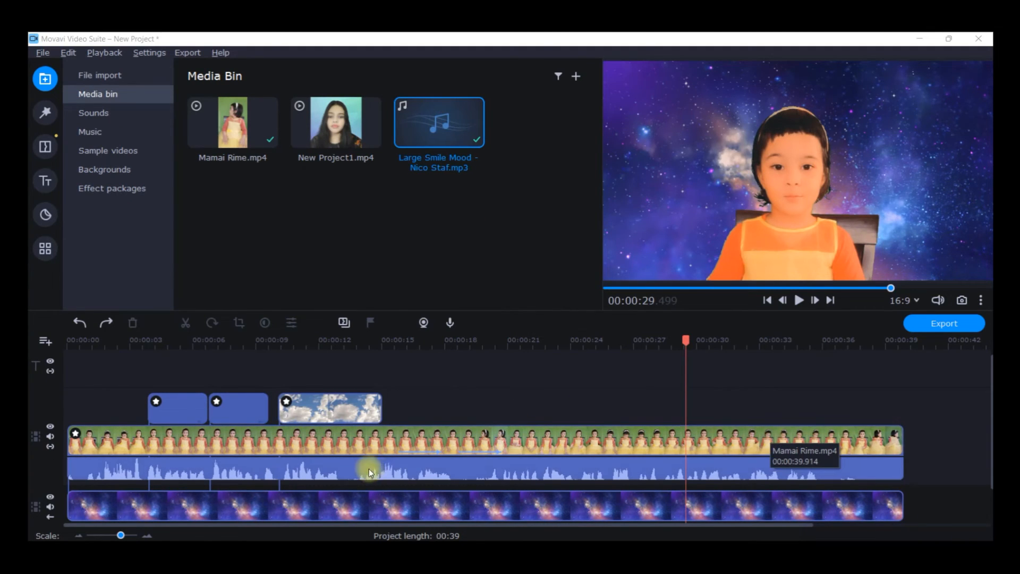
Add New Project1.mp4 to an overlay track so it starts right where the Chroma Key clip ends, and display the available transitions.
{"action": "left_click_drag", "start_coordinate": [330, 119], "coordinate": [170, 442]}
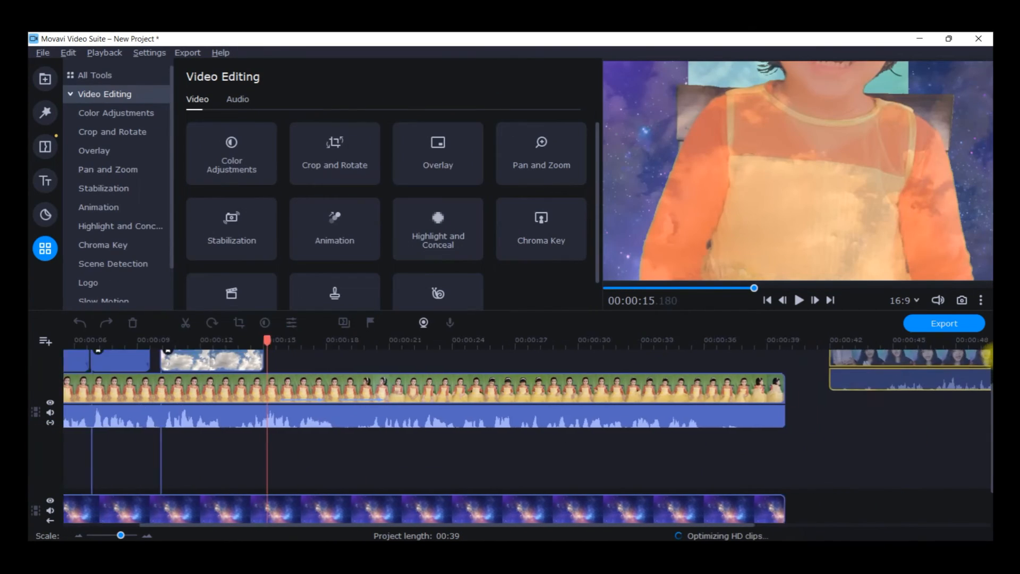
{"action": "left_click_drag", "start_coordinate": [984, 367], "coordinate": [814, 387]}
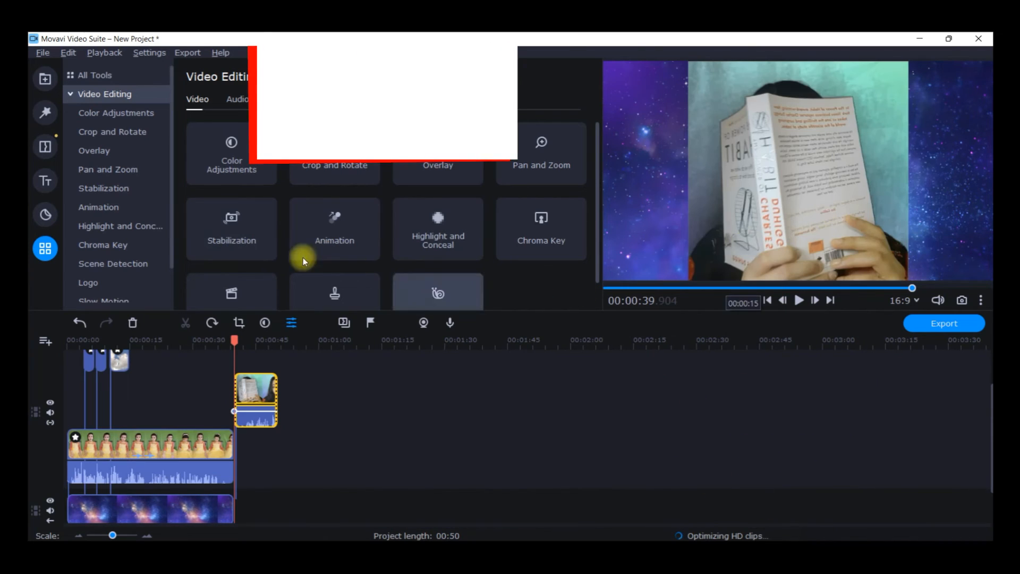
{"action": "left_click", "coordinate": [44, 147]}
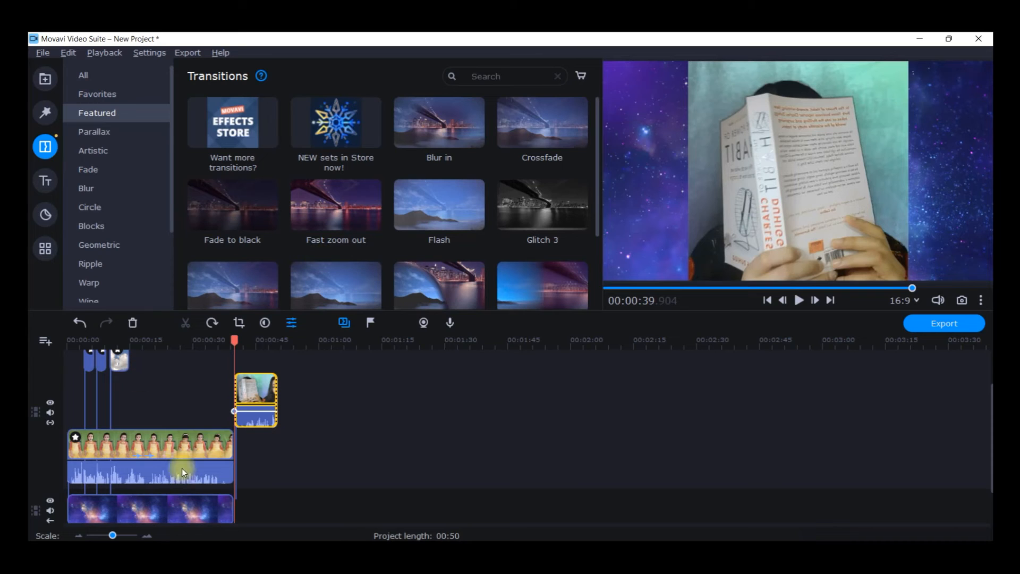
Preview the cut from the end of the Chroma Key clip into the New Project1.mp4 clip.
{"action": "left_click", "coordinate": [172, 445]}
{"action": "left_click_drag", "start_coordinate": [113, 534], "coordinate": [121, 535]}
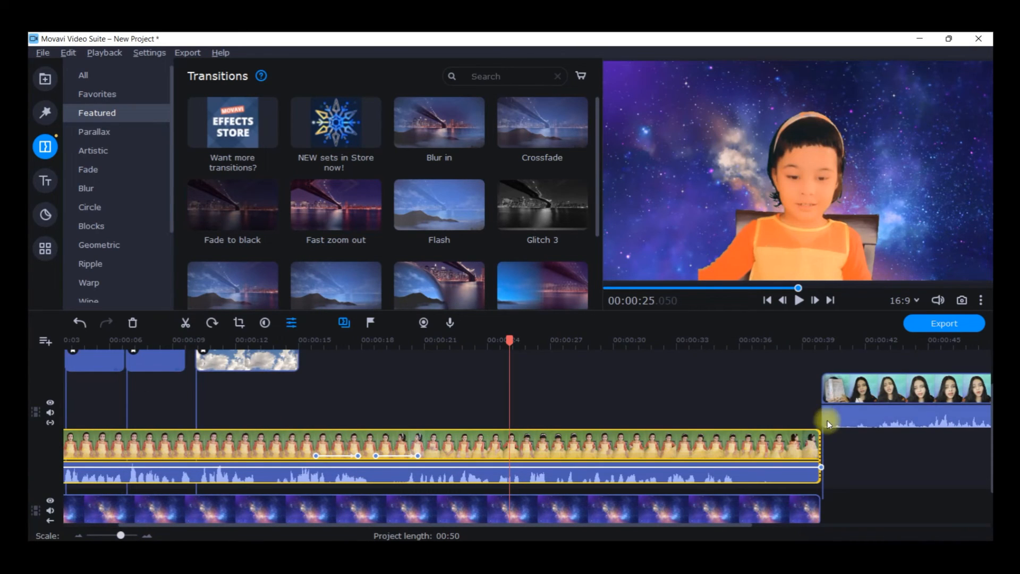
{"action": "left_click", "coordinate": [843, 406]}
{"action": "left_click_drag", "start_coordinate": [844, 343], "coordinate": [788, 348]}
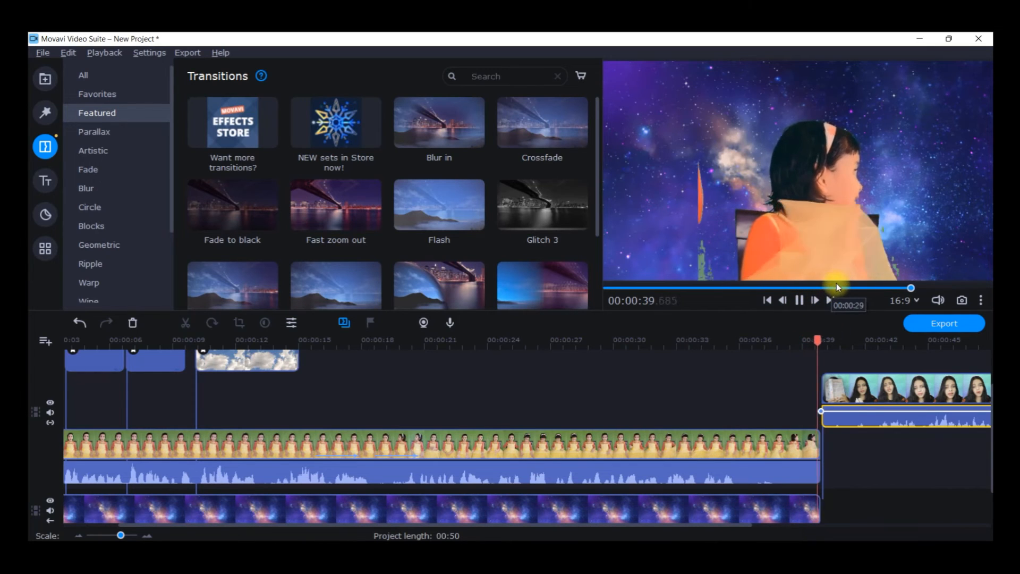
{"action": "left_click", "coordinate": [800, 300]}
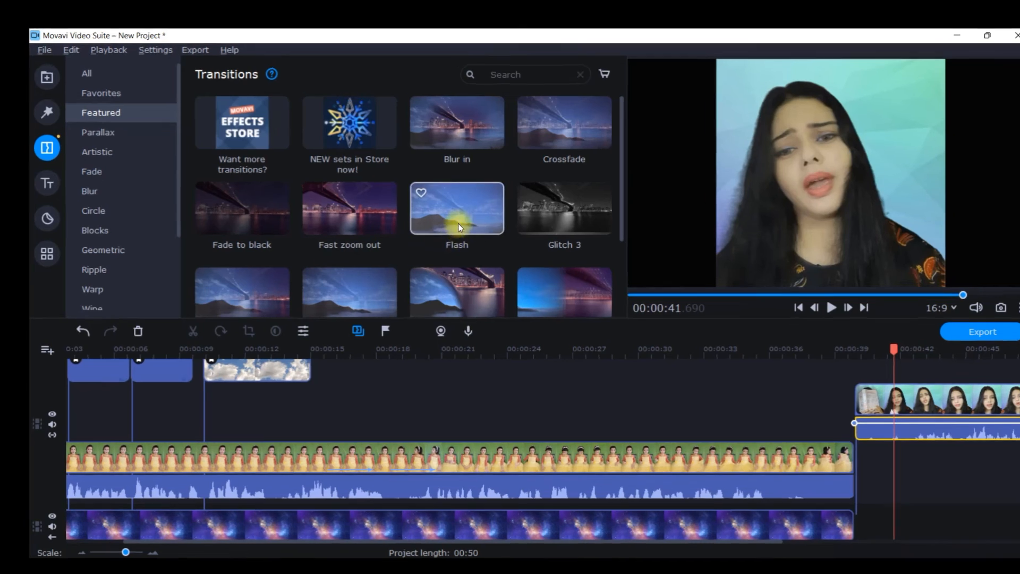
Look through all transitions, and apply Lens - from center to the start of the New Project1.mp4 clip.
{"action": "scroll", "coordinate": [446, 213], "scroll_direction": "down", "scroll_amount": 2}
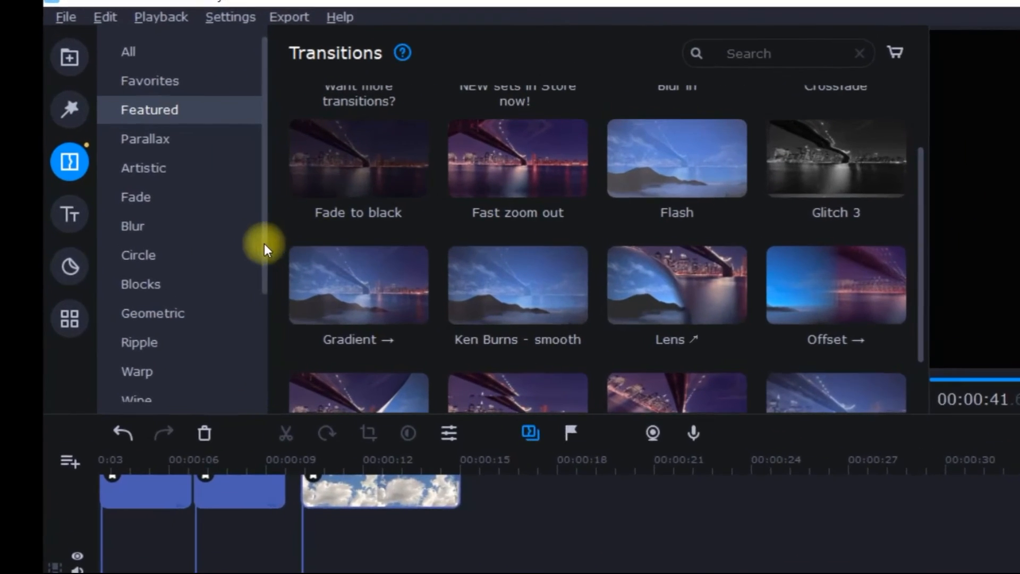
{"action": "left_click", "coordinate": [68, 160]}
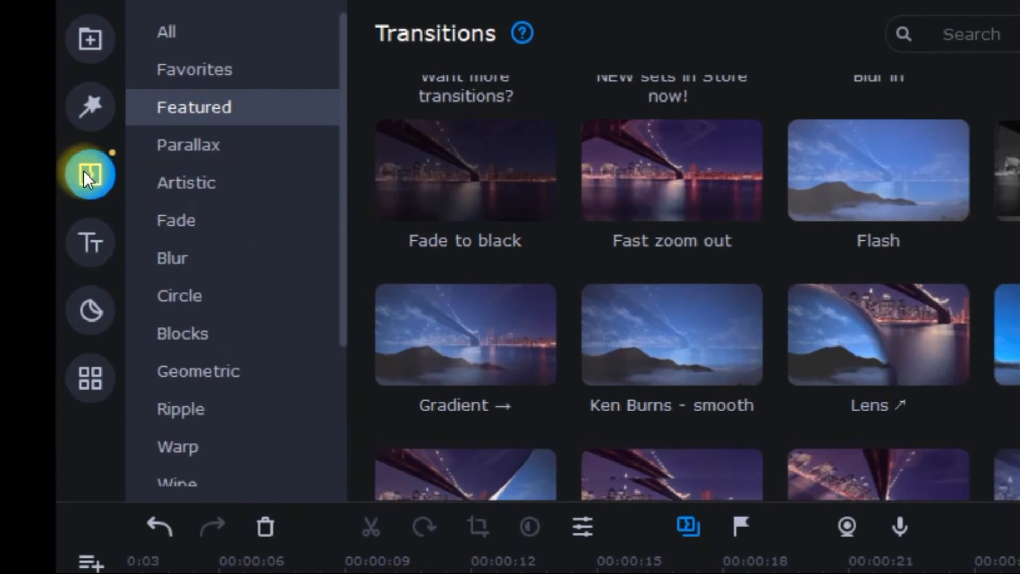
{"action": "left_click", "coordinate": [175, 33]}
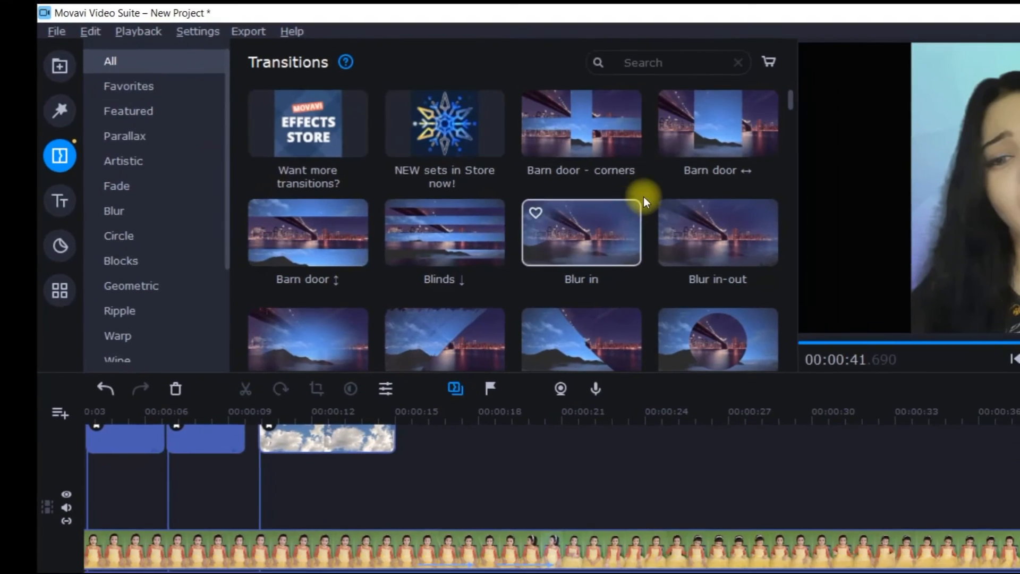
{"action": "scroll", "coordinate": [987, 234], "scroll_direction": "down", "scroll_amount": 3}
{"action": "scroll", "coordinate": [531, 183], "scroll_direction": "down", "scroll_amount": 7}
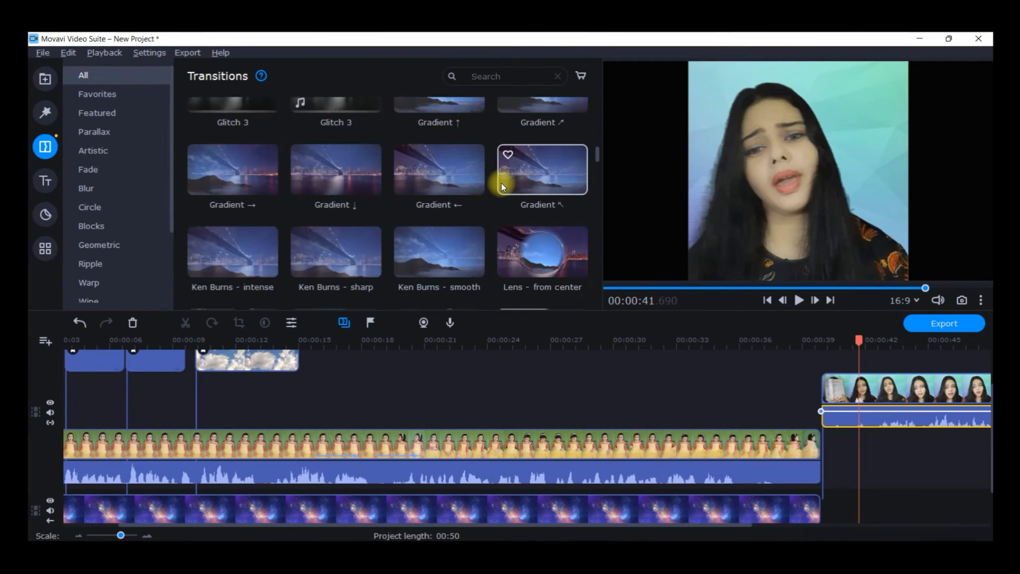
{"action": "scroll", "coordinate": [501, 183], "scroll_direction": "down", "scroll_amount": 3}
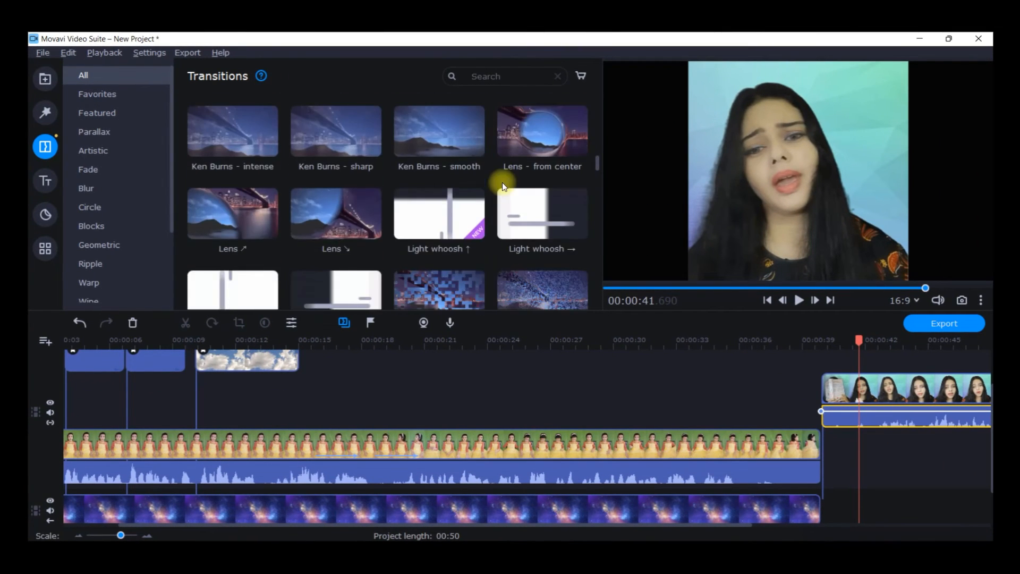
{"action": "scroll", "coordinate": [502, 183], "scroll_direction": "up", "scroll_amount": 3}
{"action": "left_click", "coordinate": [548, 221]}
{"action": "left_click_drag", "start_coordinate": [549, 221], "coordinate": [823, 393]}
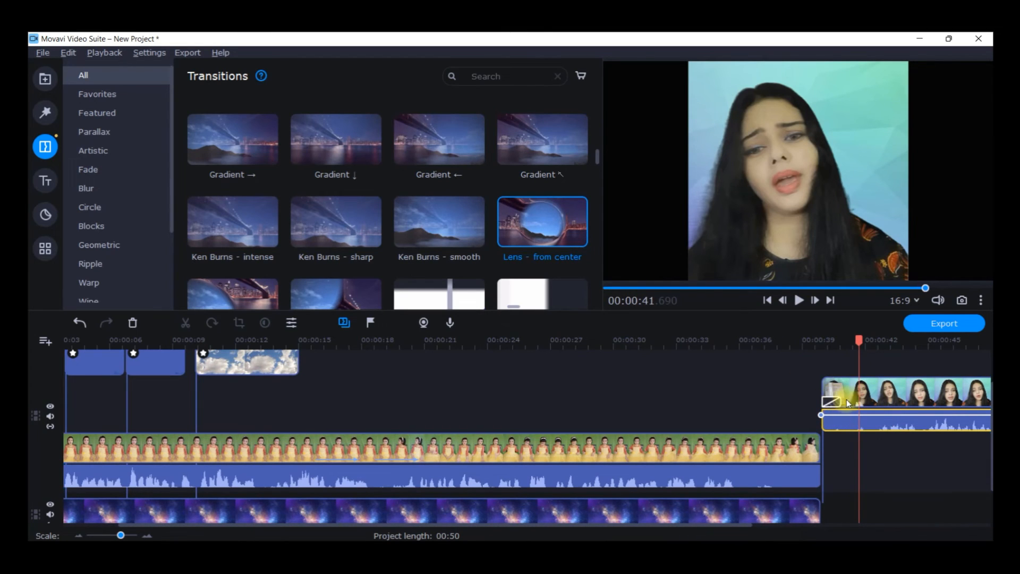
Preview the Lens - from center transition at the start of the New Project1.mp4 clip.
{"action": "left_click", "coordinate": [833, 402]}
{"action": "left_click", "coordinate": [798, 300]}
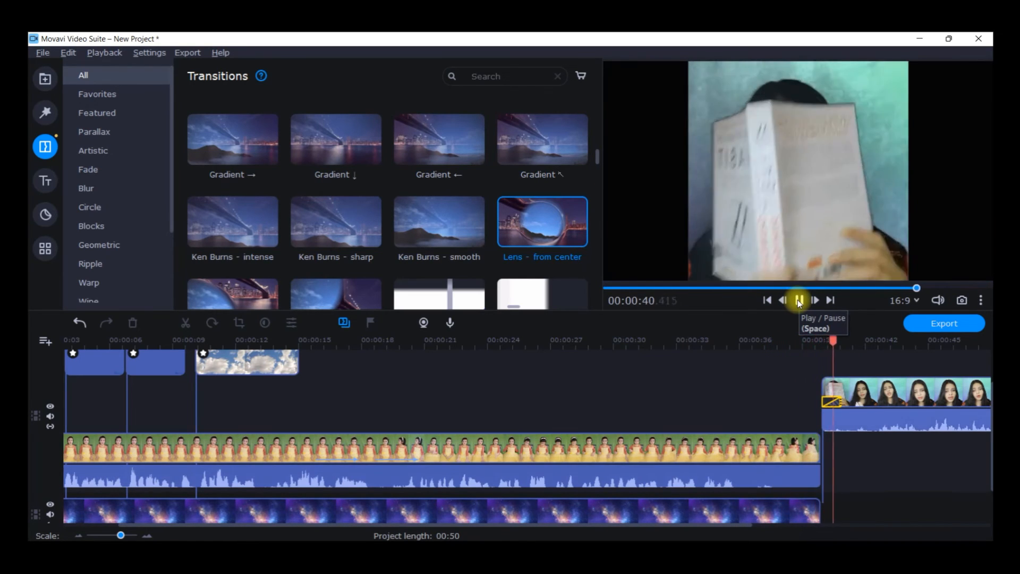
{"action": "left_click", "coordinate": [823, 414]}
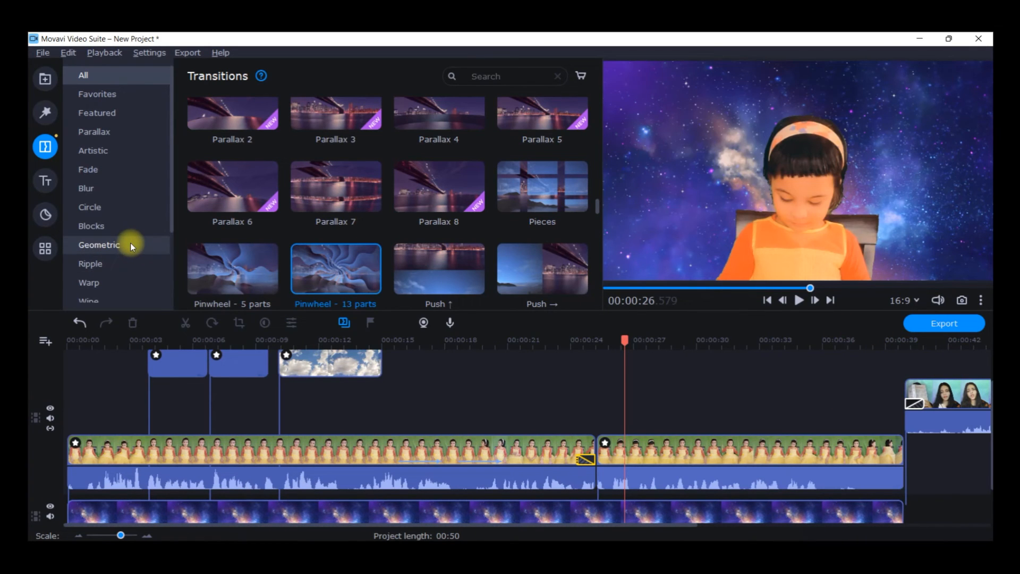
Split the second part of the Chroma Key clip at 36 seconds.
{"action": "left_click", "coordinate": [942, 532]}
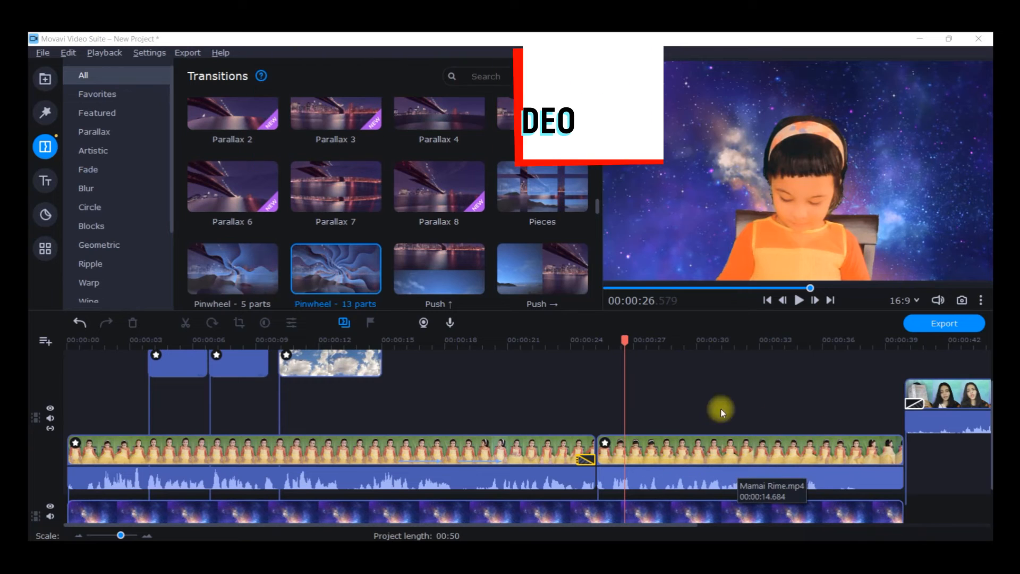
{"action": "left_click", "coordinate": [625, 337]}
{"action": "left_click_drag", "start_coordinate": [624, 338], "coordinate": [822, 361]}
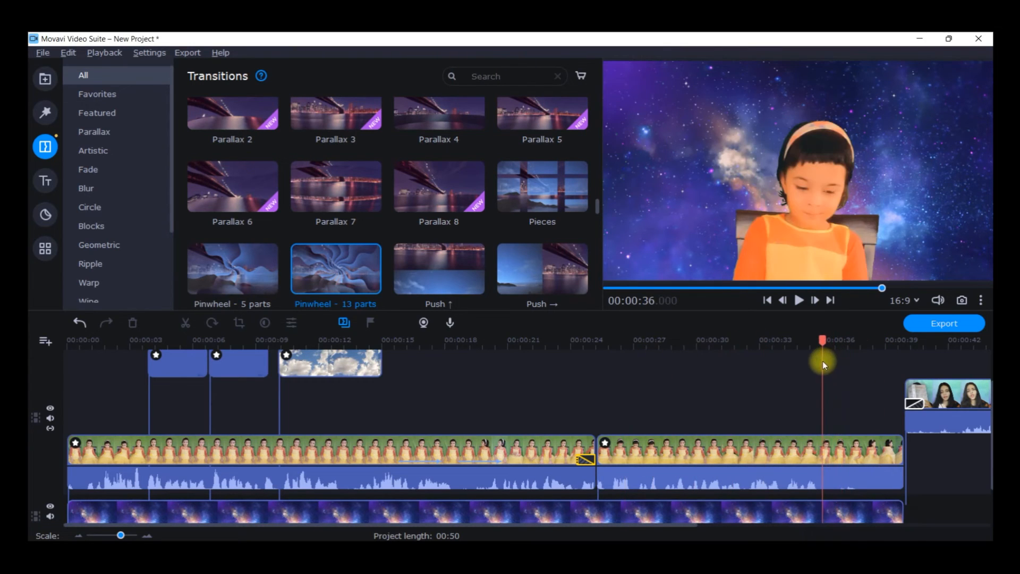
{"action": "right_click", "coordinate": [831, 449]}
{"action": "left_click", "coordinate": [853, 231]}
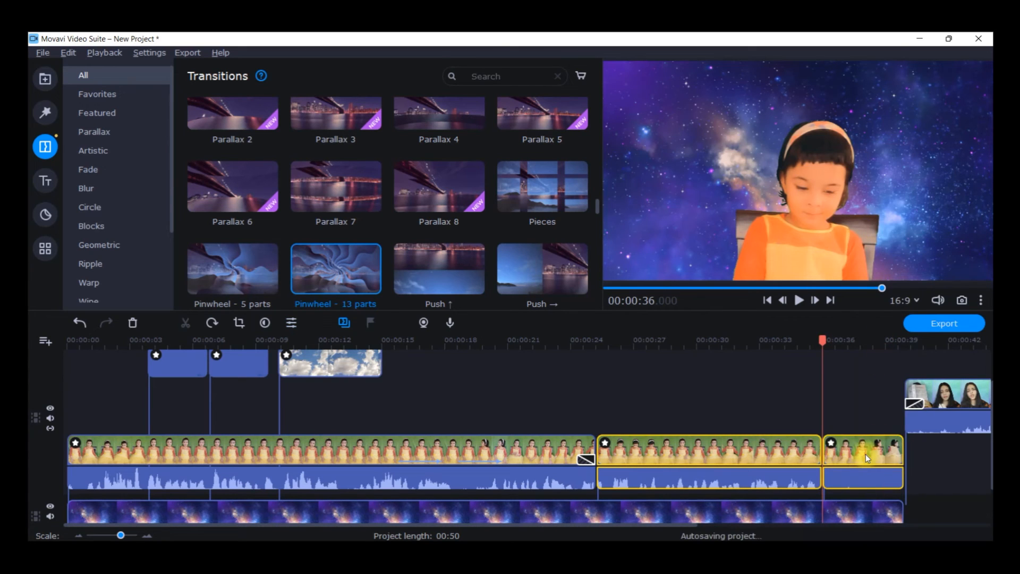
Set the speed of the Chroma Key clip part after 36 seconds to 300%.
{"action": "double_click", "coordinate": [865, 454]}
{"action": "left_click", "coordinate": [841, 477]}
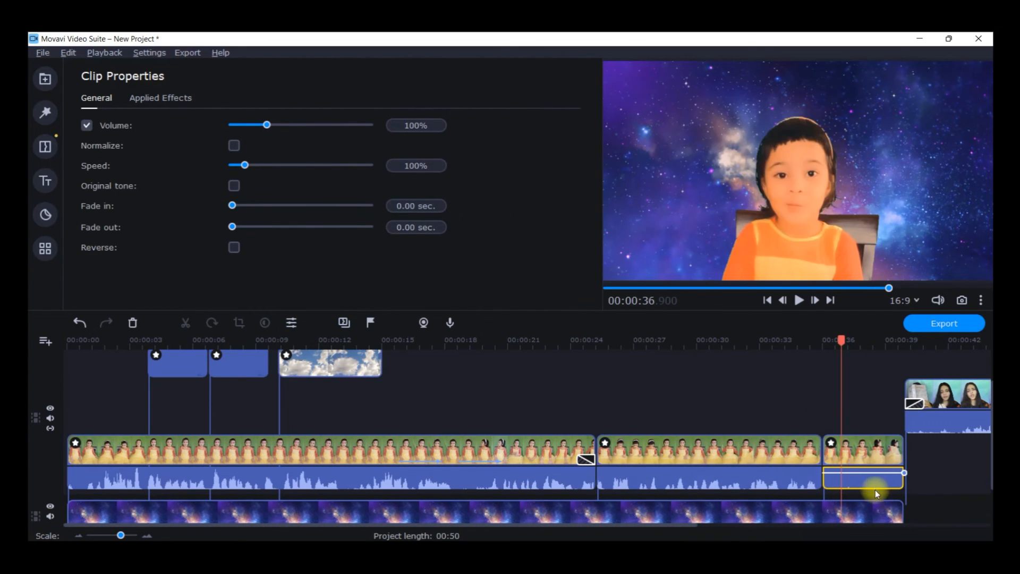
{"action": "left_click", "coordinate": [413, 166]}
{"action": "key", "text": "BackSpace"}
{"action": "type", "text": "3"}
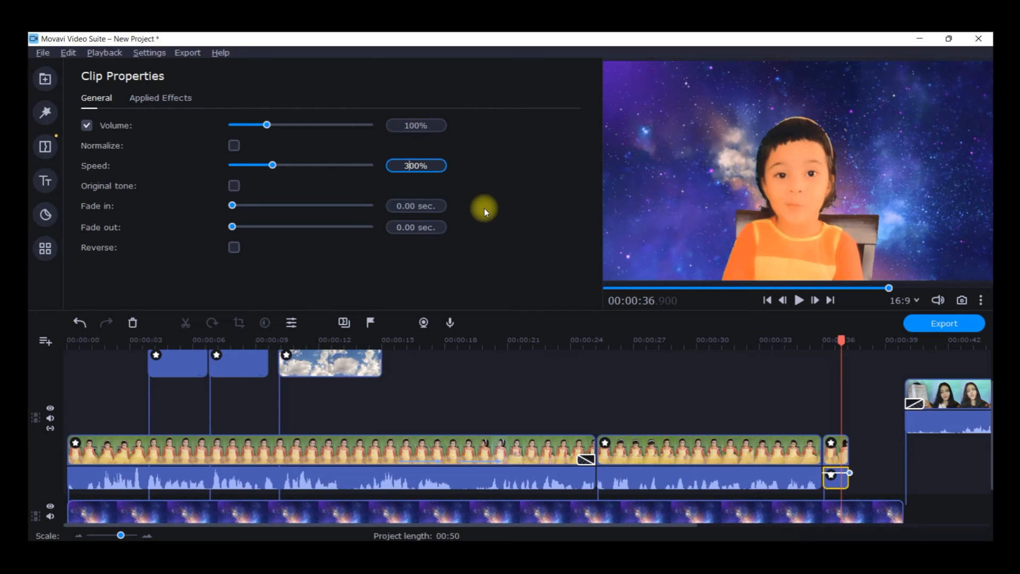
Preview the sped-up last part of the Chroma Key clip together with the footage just before it.
{"action": "left_click", "coordinate": [771, 340]}
{"action": "left_click", "coordinate": [798, 300]}
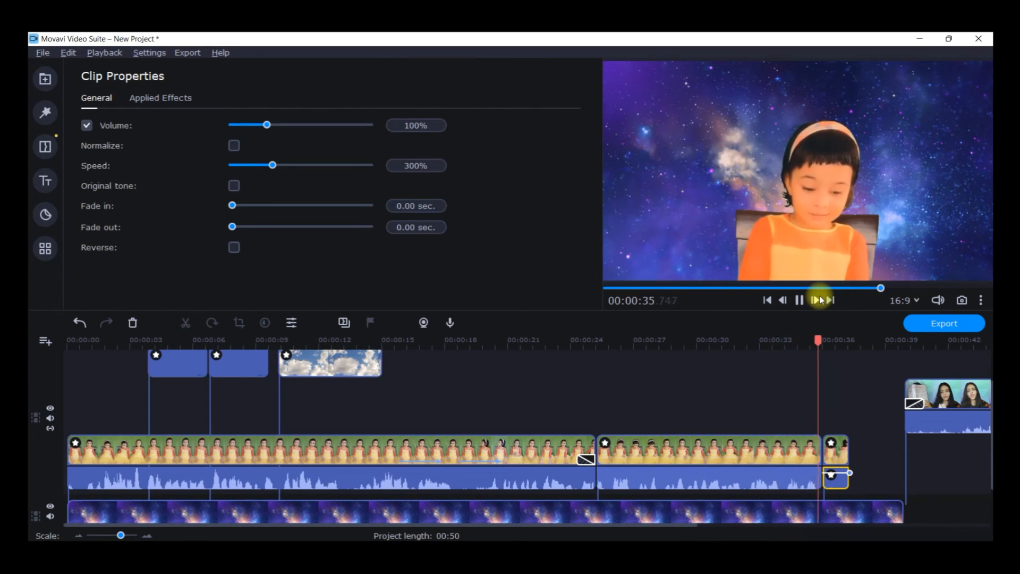
{"action": "left_click", "coordinate": [799, 300]}
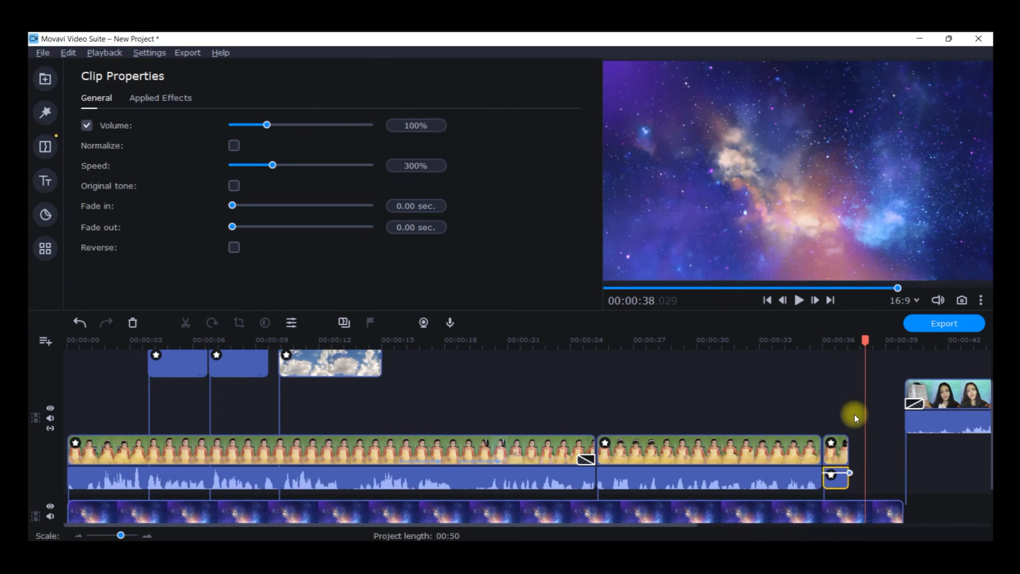
Delete the audio of the sped-up last Chroma Key clip part.
{"action": "left_click", "coordinate": [840, 481]}
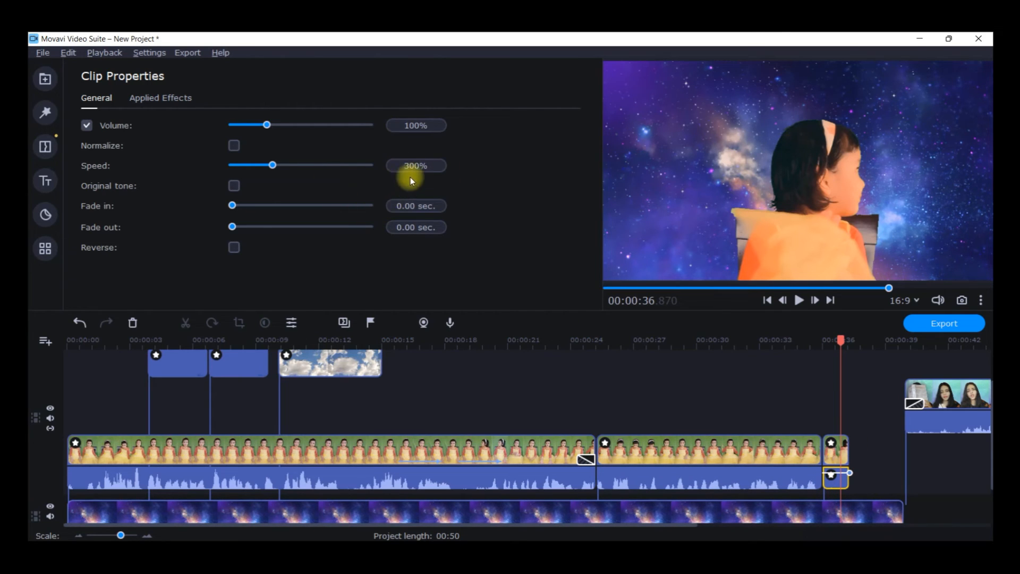
{"action": "left_click", "coordinate": [832, 482]}
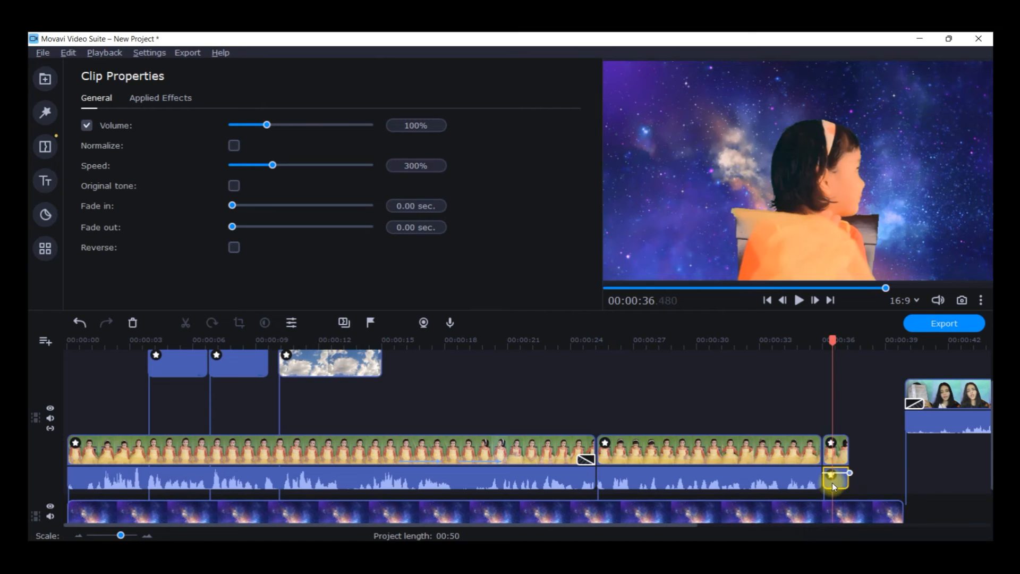
{"action": "key", "text": "Delete"}
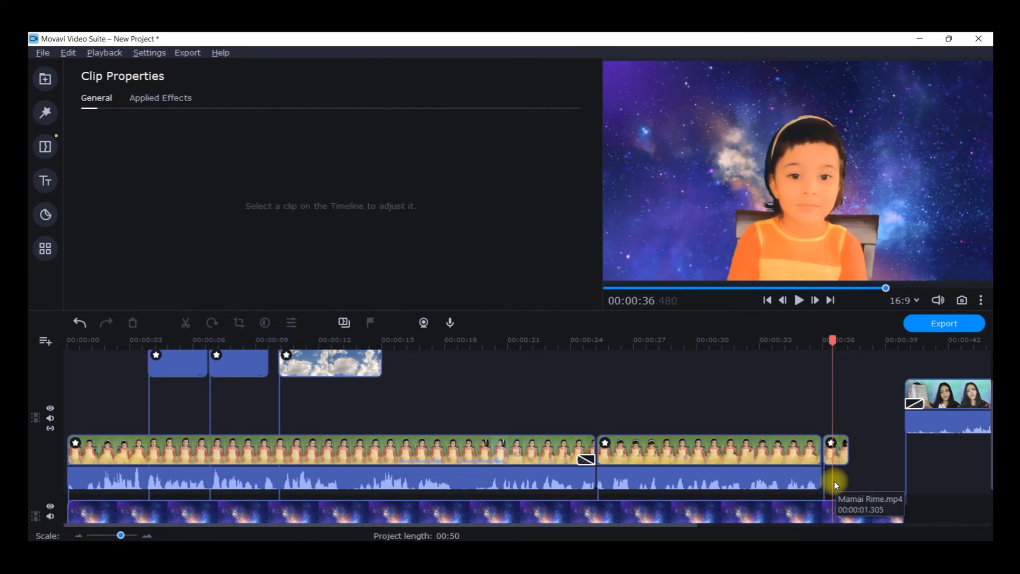
Preview the sped-up last Chroma Key part without its audio, starting from about 35 seconds.
{"action": "left_click", "coordinate": [829, 339]}
{"action": "left_click_drag", "start_coordinate": [830, 338], "coordinate": [804, 339]}
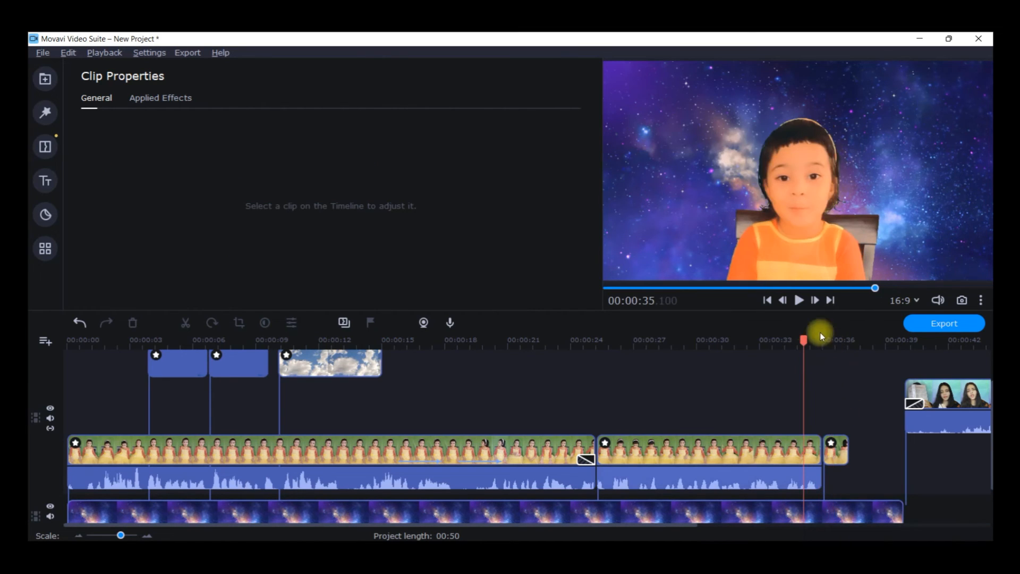
{"action": "left_click", "coordinate": [800, 301]}
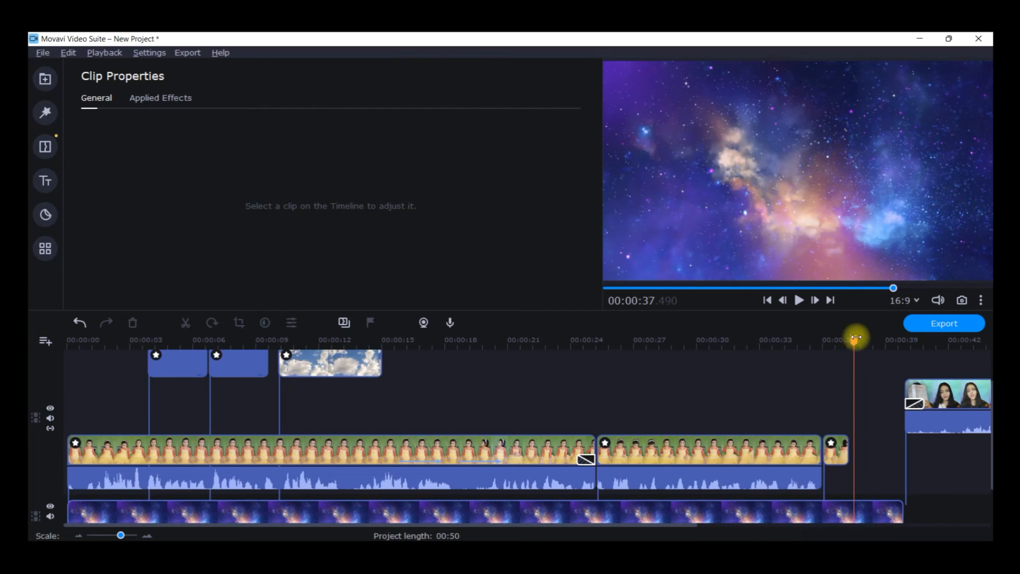
{"action": "left_click_drag", "start_coordinate": [852, 339], "coordinate": [788, 339]}
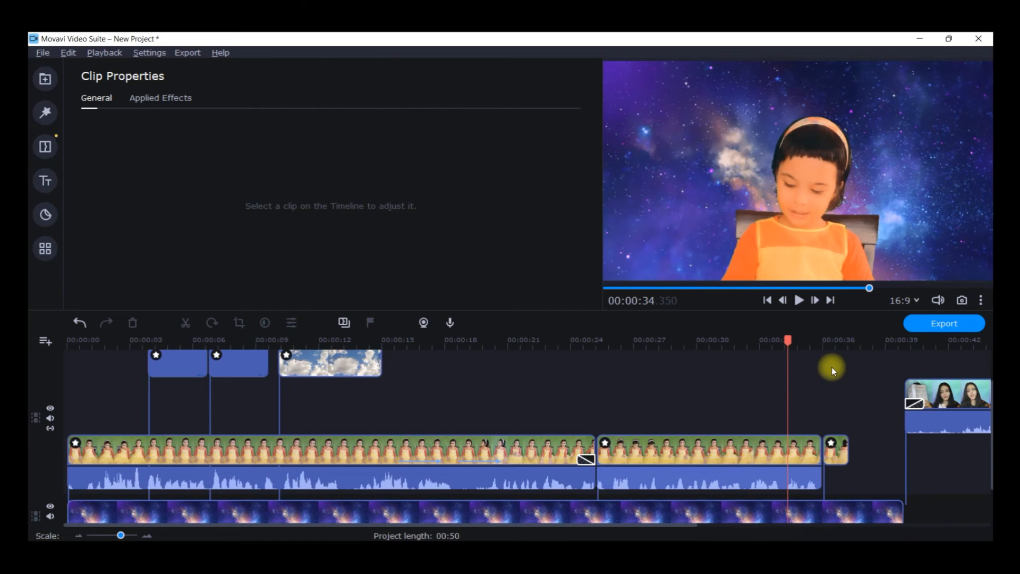
Undo the audio deletion, the speed change and the 36-second split of the Chroma Key clip.
{"action": "left_click", "coordinate": [842, 450]}
{"action": "left_click", "coordinate": [843, 449]}
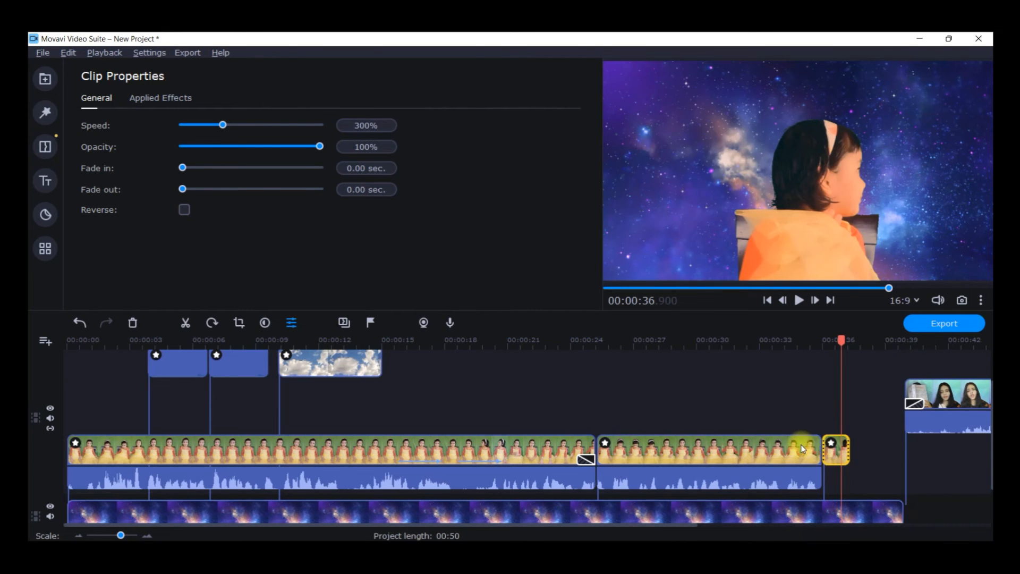
{"action": "key", "text": "ctrl+z"}
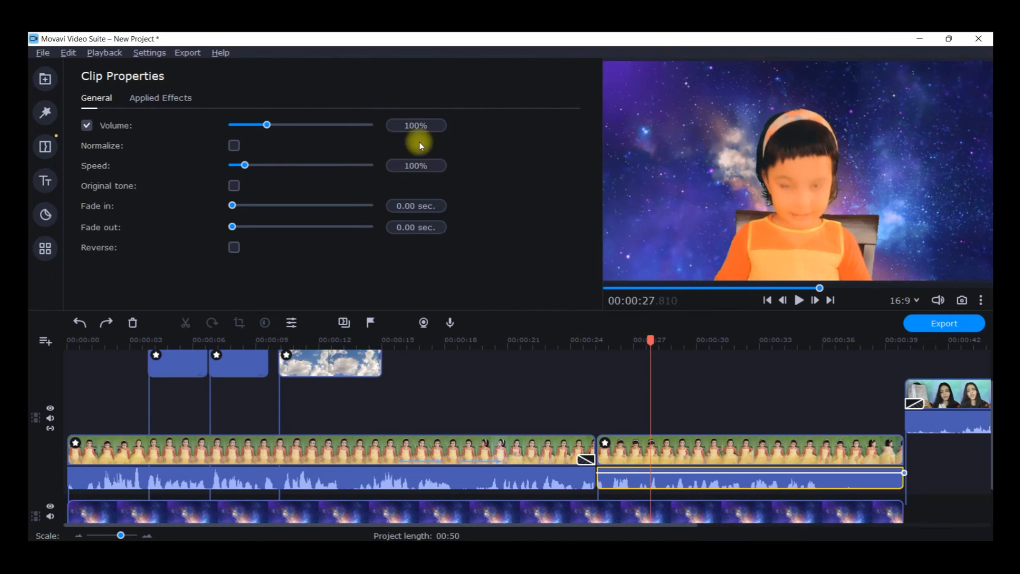
Set the volume of the second Chroma Key part's audio to 300%, and preview the change from the first part into it.
{"action": "type", "text": "30"}
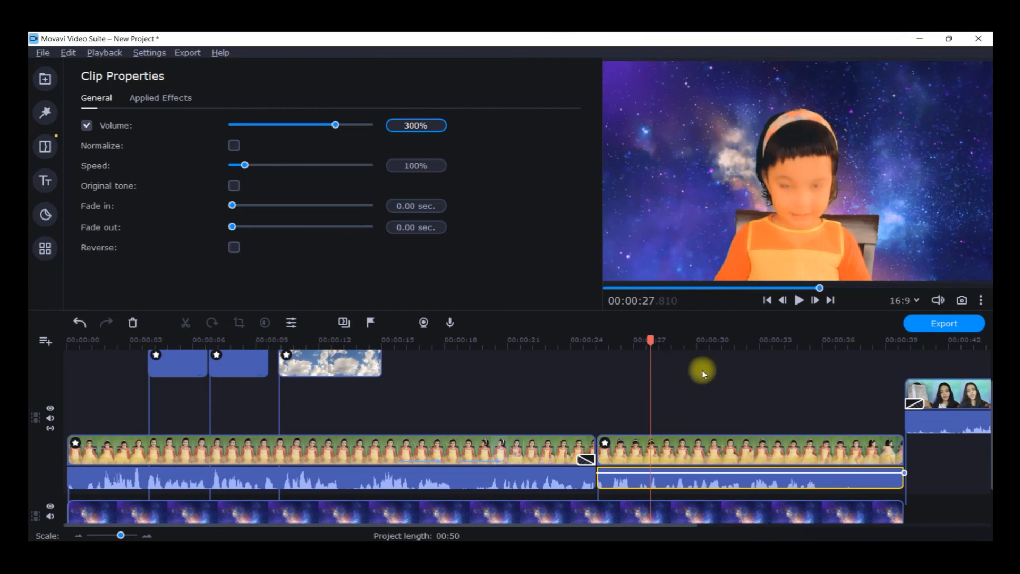
{"action": "left_click", "coordinate": [549, 340]}
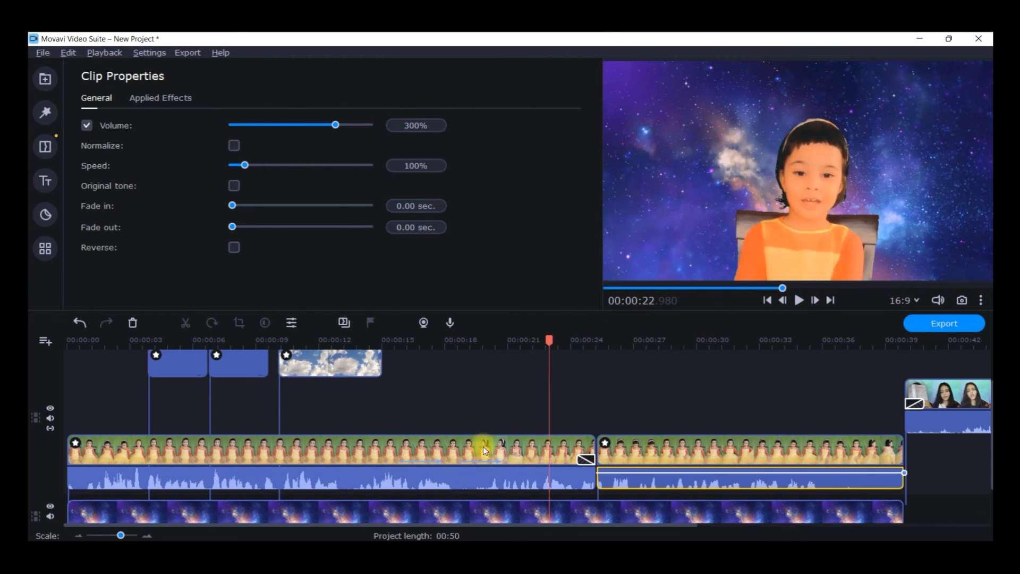
{"action": "left_click", "coordinate": [502, 456]}
{"action": "left_click", "coordinate": [799, 300]}
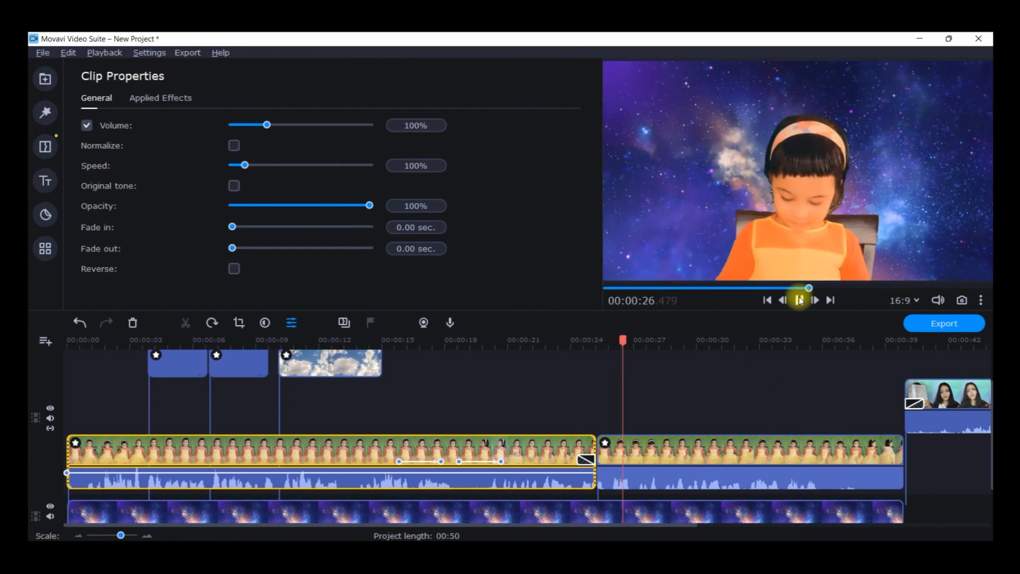
Stop the preview at about 28 seconds and select the second Chroma Key clip part.
{"action": "left_click", "coordinate": [800, 303]}
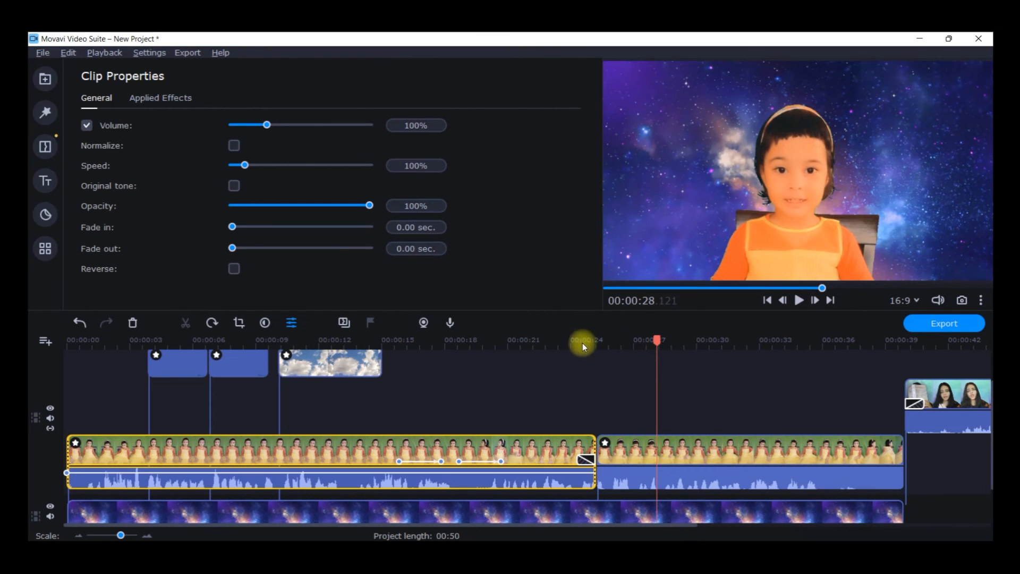
{"action": "left_click", "coordinate": [639, 458]}
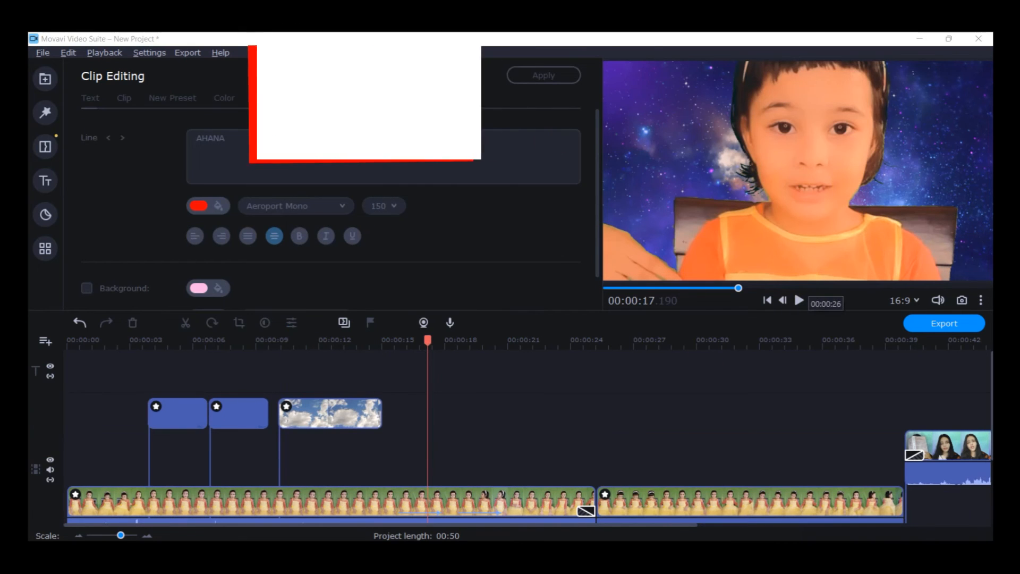
Add the 3D placard title to the titles track at about 15 seconds, just after the sky clip.
{"action": "left_click_drag", "start_coordinate": [427, 340], "coordinate": [386, 340]}
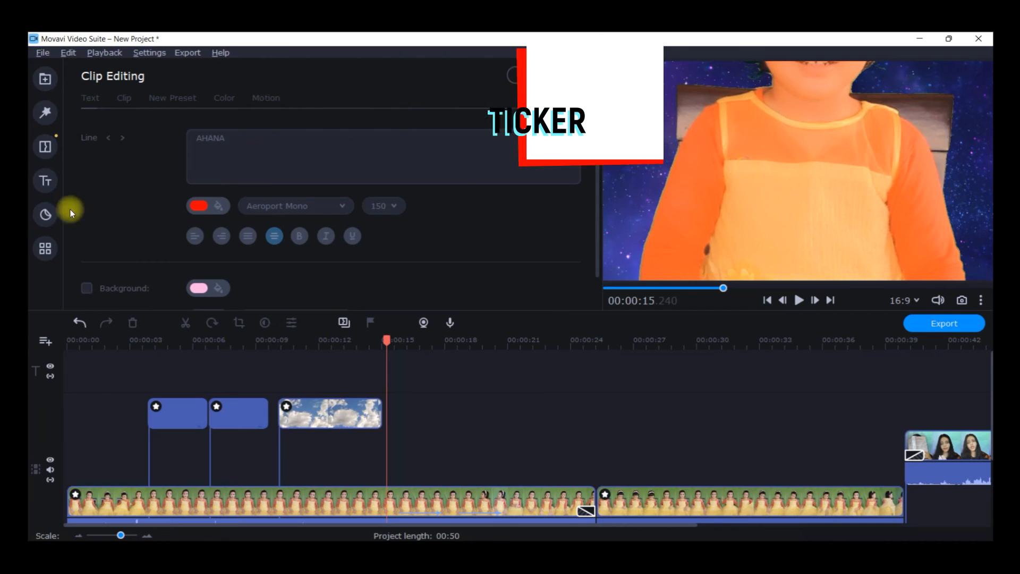
{"action": "left_click", "coordinate": [45, 183]}
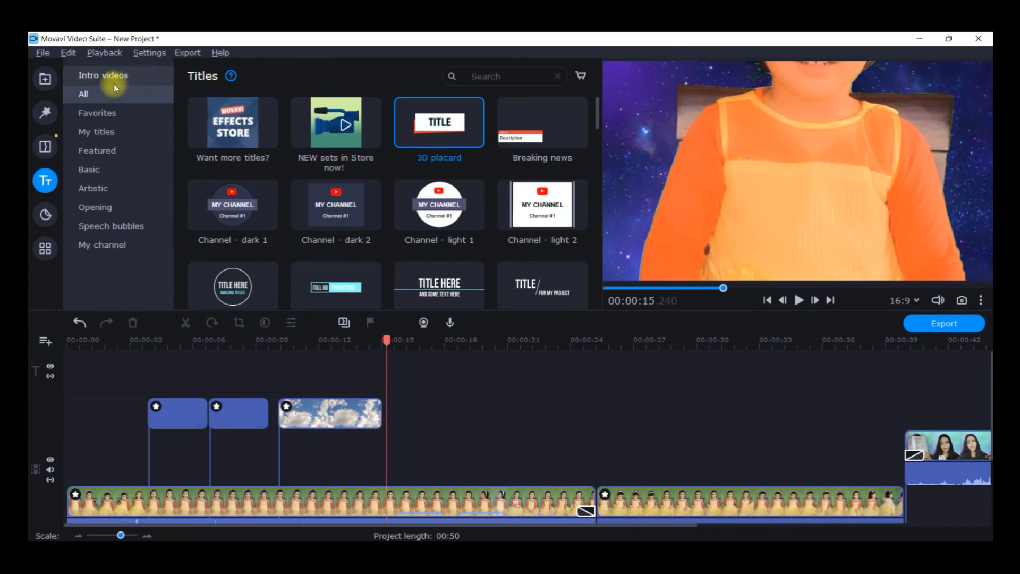
{"action": "scroll", "coordinate": [425, 189], "scroll_direction": "down", "scroll_amount": 1}
{"action": "scroll", "coordinate": [451, 189], "scroll_direction": "up", "scroll_amount": 1}
{"action": "left_click_drag", "start_coordinate": [442, 127], "coordinate": [438, 404]}
Open the title for editing, move its white placard to the frame's lower-left corner and shrink it slightly.
{"action": "double_click", "coordinate": [444, 375]}
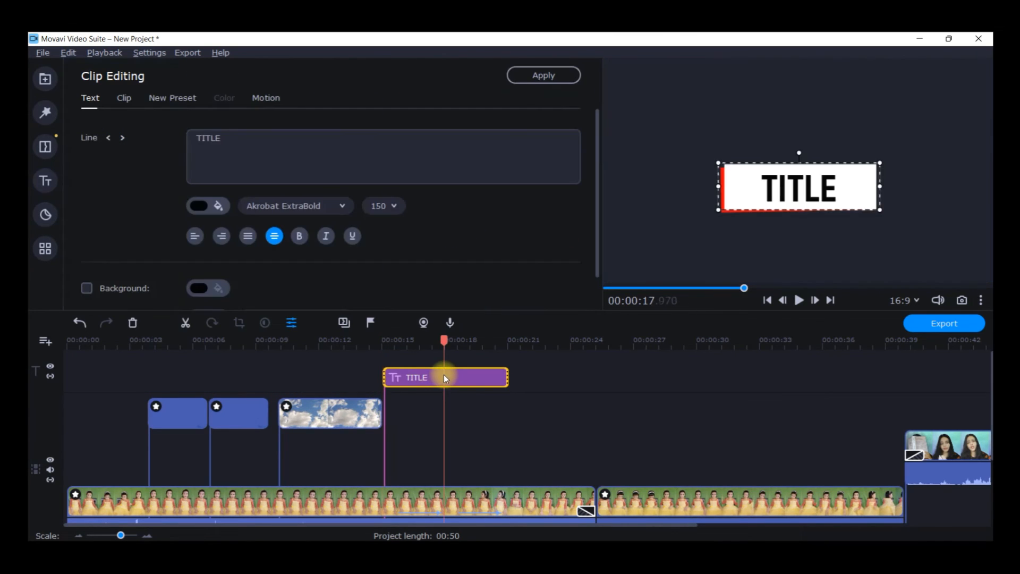
{"action": "left_click_drag", "start_coordinate": [851, 186], "coordinate": [777, 128]}
{"action": "left_click_drag", "start_coordinate": [813, 196], "coordinate": [696, 267]}
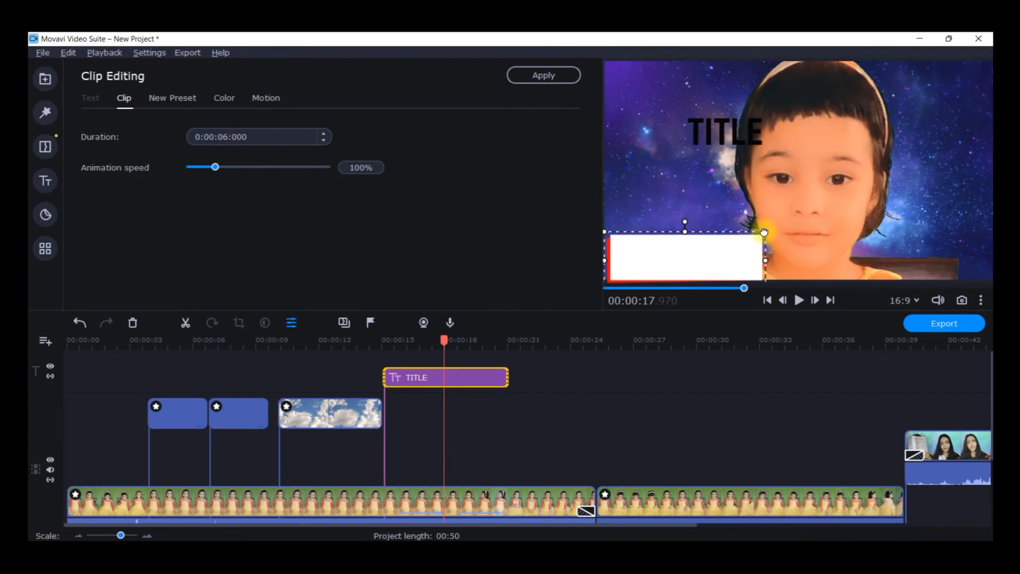
{"action": "left_click_drag", "start_coordinate": [768, 232], "coordinate": [749, 238]}
Place the title text on the white placard and replace TITLE with the child's first name in capitals.
{"action": "double_click", "coordinate": [727, 128]}
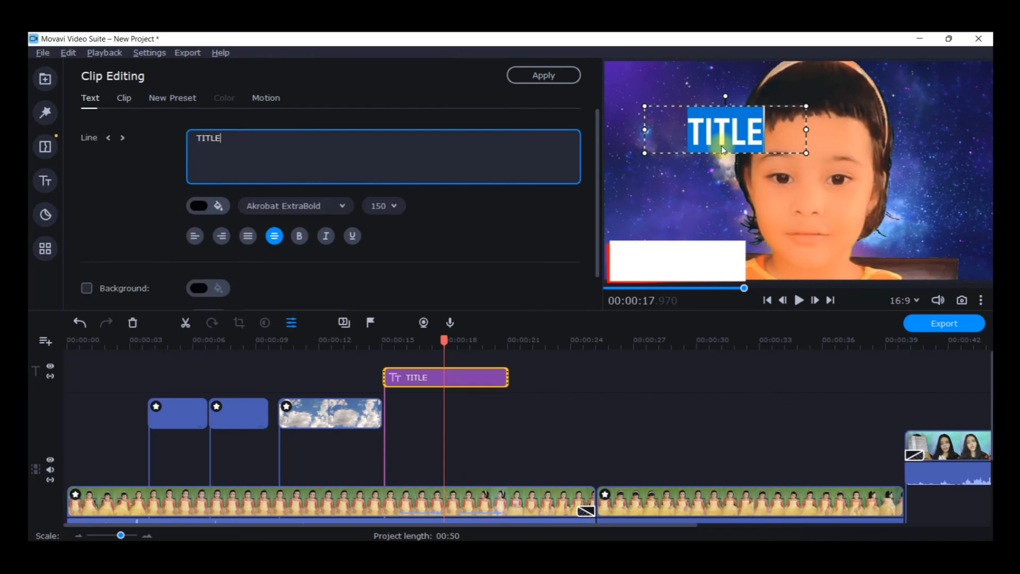
{"action": "left_click", "coordinate": [670, 260]}
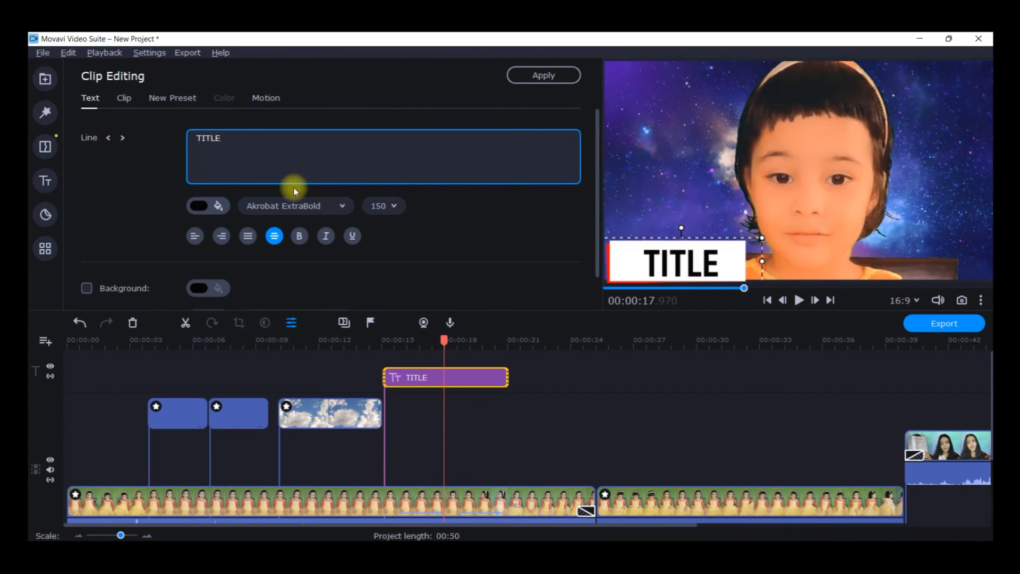
{"action": "key", "text": "BackSpace"}
{"action": "key", "text": "BackSpace"}
{"action": "key", "text": "BackSpace"}
{"action": "key", "text": "BackSpace"}
{"action": "key", "text": "BackSpace"}
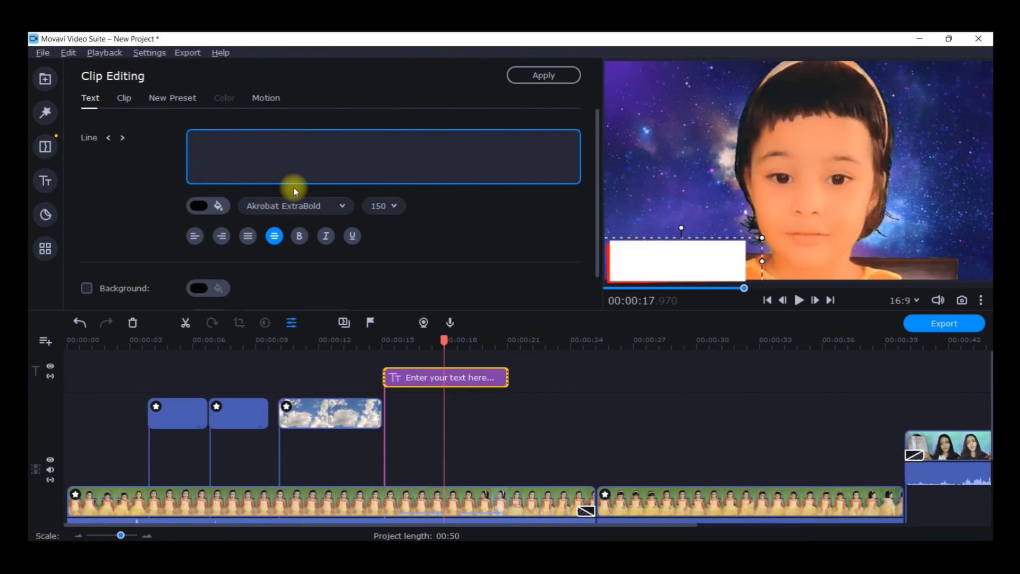
{"action": "type", "text": "AHANA"}
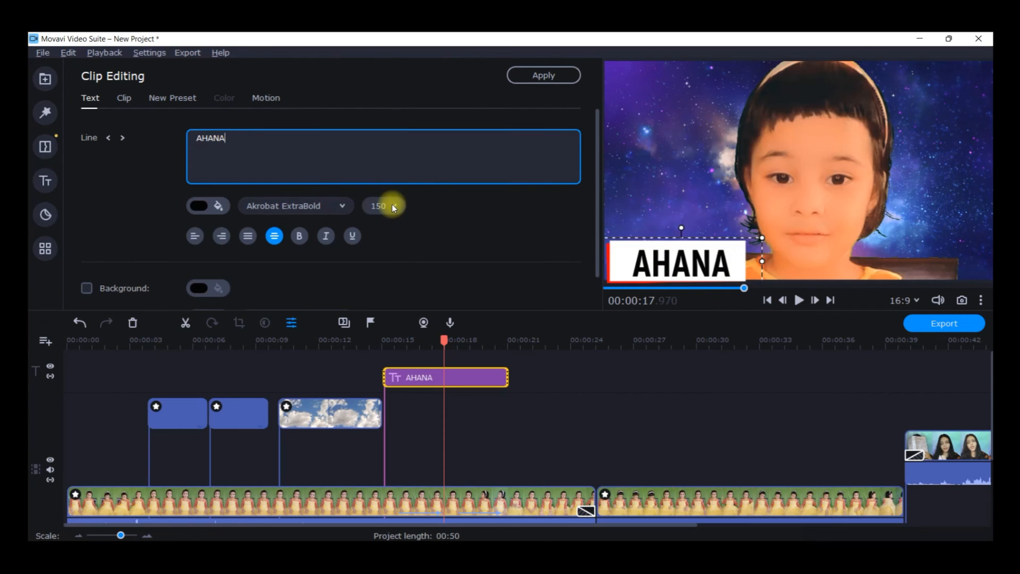
Set the title text's font to Akrobat Black and its color to red, #ff0000.
{"action": "left_click", "coordinate": [322, 202]}
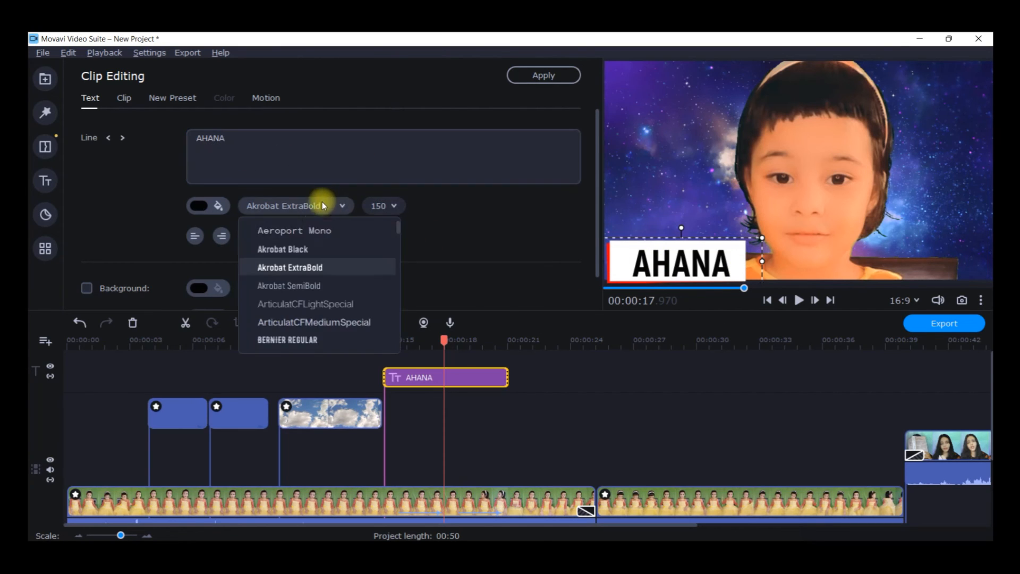
{"action": "left_click", "coordinate": [305, 249]}
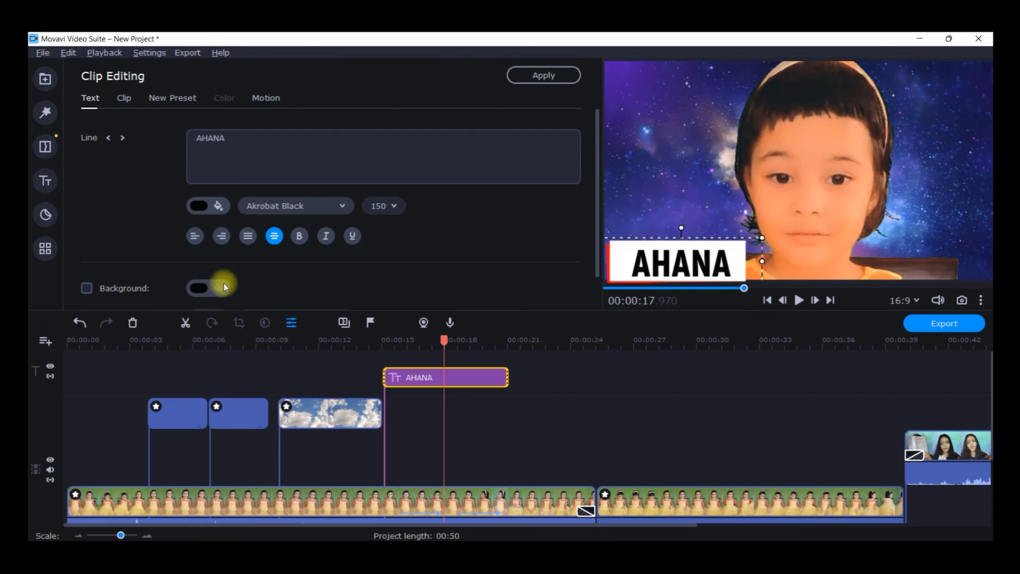
{"action": "left_click", "coordinate": [214, 208]}
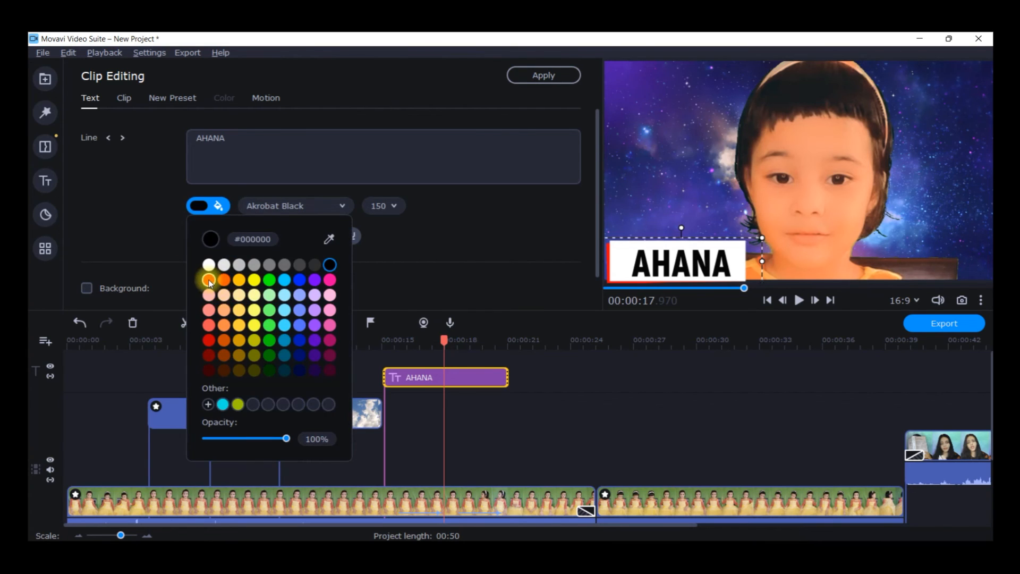
{"action": "left_click", "coordinate": [209, 279]}
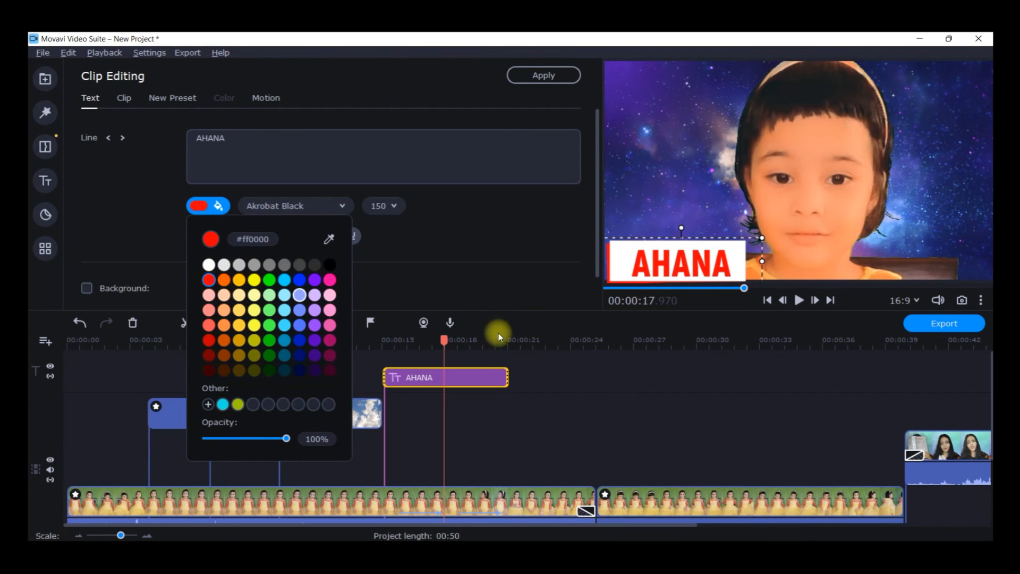
{"action": "left_click", "coordinate": [510, 237]}
Recolor the title's white placard light pink, with the name text moved aside and placed back on it.
{"action": "left_click_drag", "start_coordinate": [700, 257], "coordinate": [768, 208]}
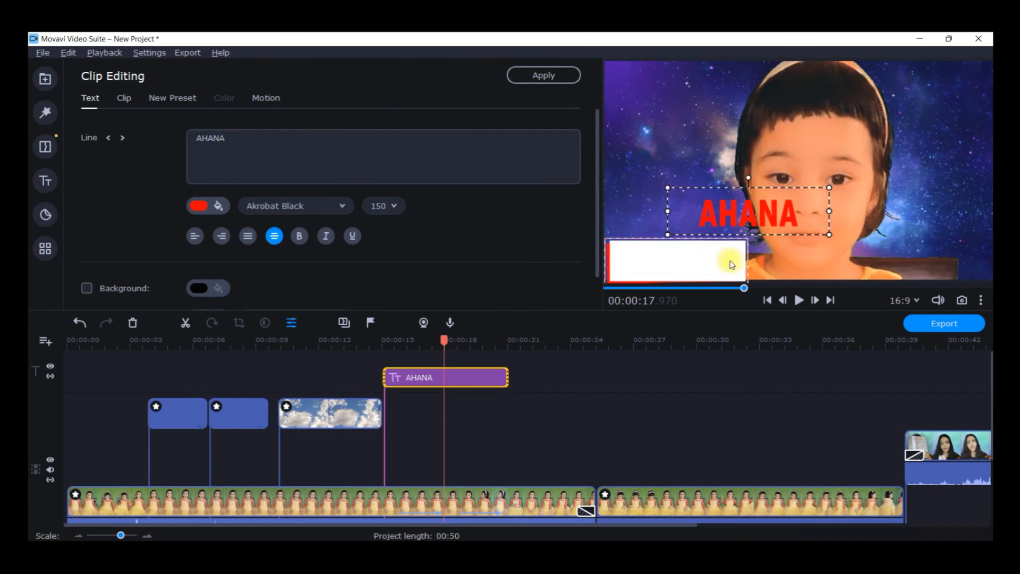
{"action": "left_click", "coordinate": [700, 274]}
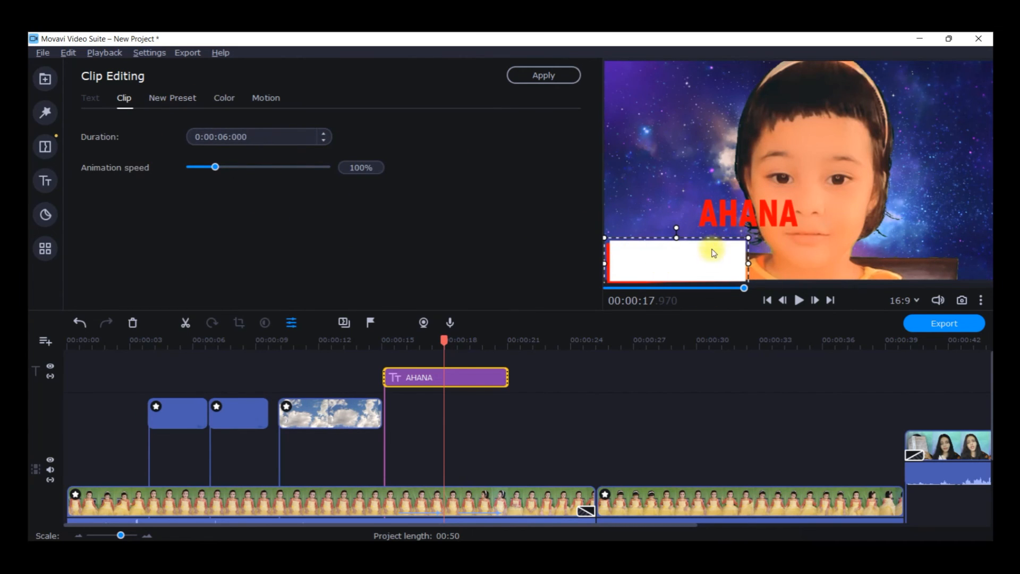
{"action": "left_click", "coordinate": [224, 98]}
{"action": "left_click", "coordinate": [216, 139]}
{"action": "left_click", "coordinate": [329, 243]}
{"action": "left_click", "coordinate": [330, 226]}
{"action": "left_click", "coordinate": [766, 212]}
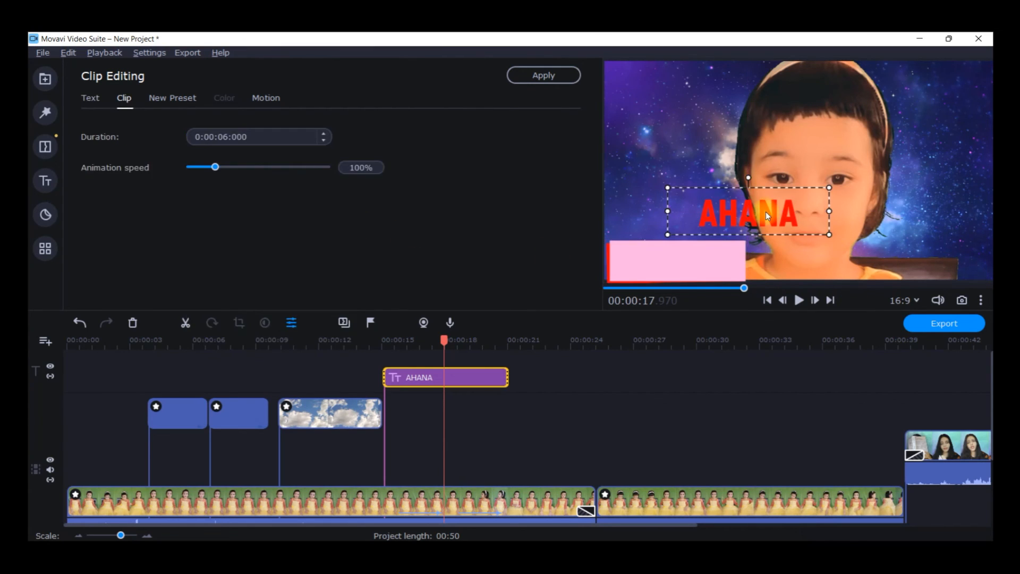
{"action": "double_click", "coordinate": [766, 212]}
{"action": "left_click", "coordinate": [947, 227]}
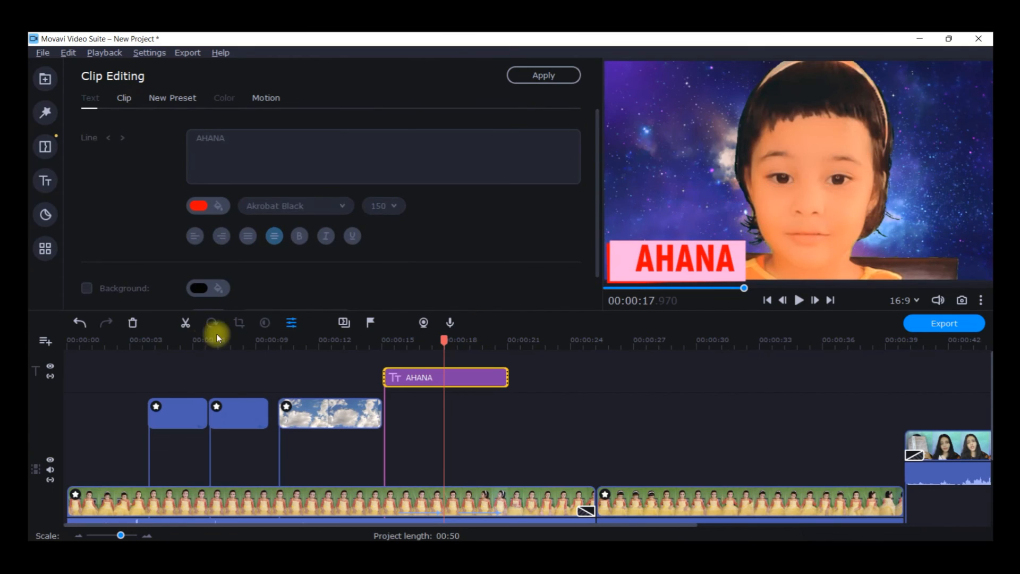
Shorten the name title clip on the timeline so it ends at about 19 seconds.
{"action": "left_click", "coordinate": [448, 339]}
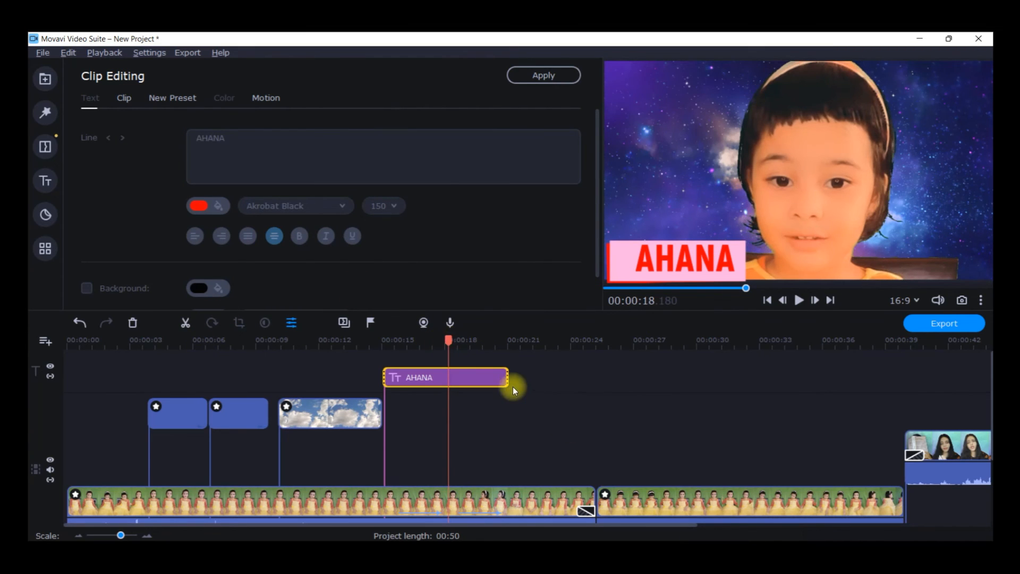
{"action": "left_click_drag", "start_coordinate": [508, 377], "coordinate": [369, 359]}
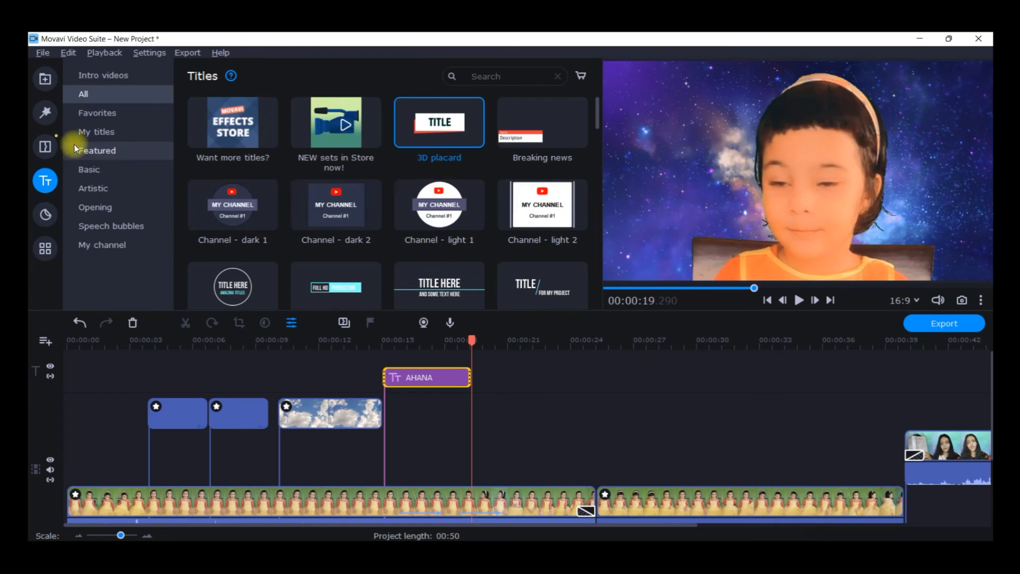
Add the image 2.png from the For YouTube logo folder as a logo over the entire video.
{"action": "left_click", "coordinate": [111, 225]}
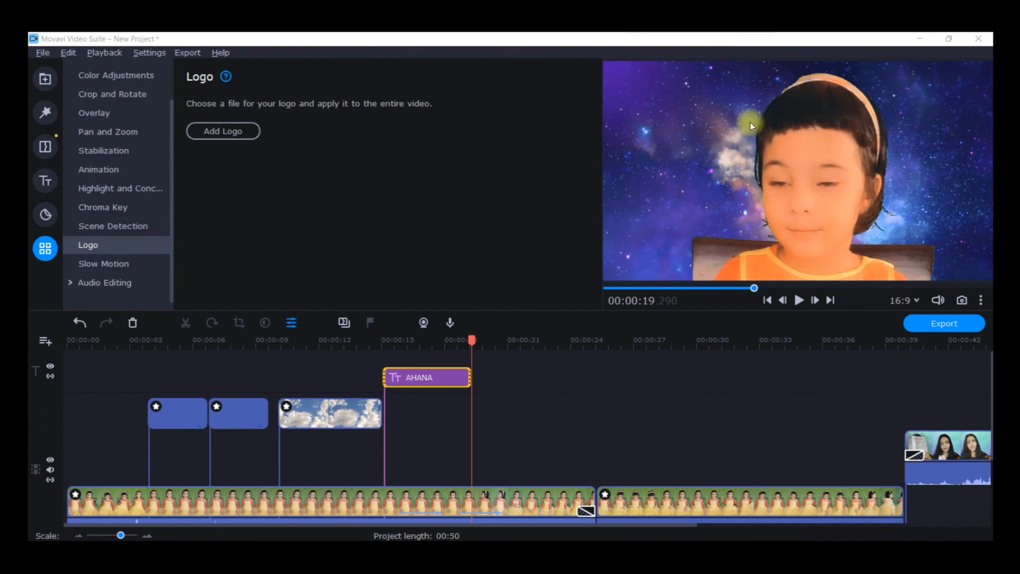
{"action": "left_click", "coordinate": [212, 130]}
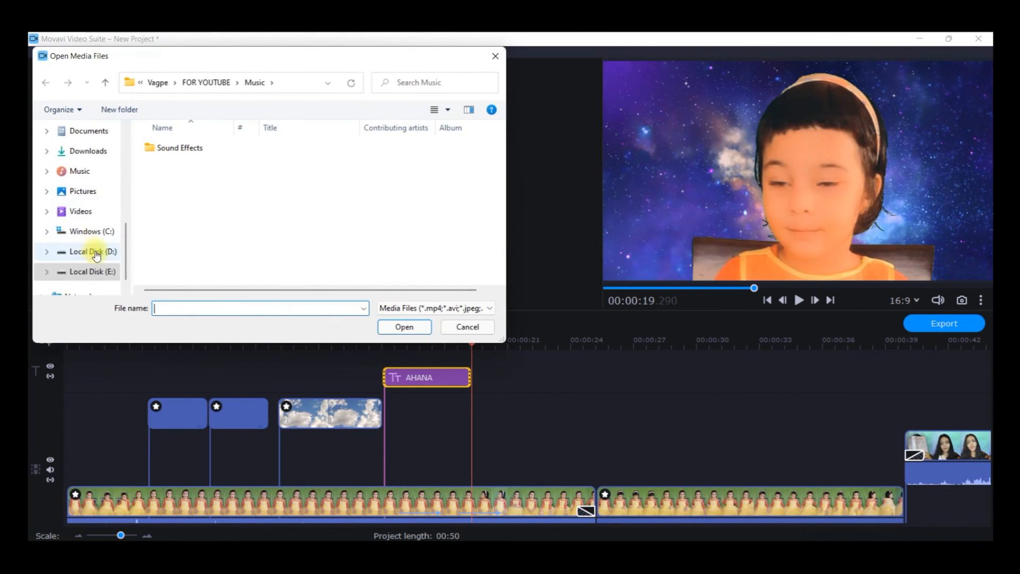
{"action": "left_click", "coordinate": [91, 271]}
{"action": "scroll", "coordinate": [277, 231], "scroll_direction": "down", "scroll_amount": 2}
{"action": "left_click", "coordinate": [193, 198]}
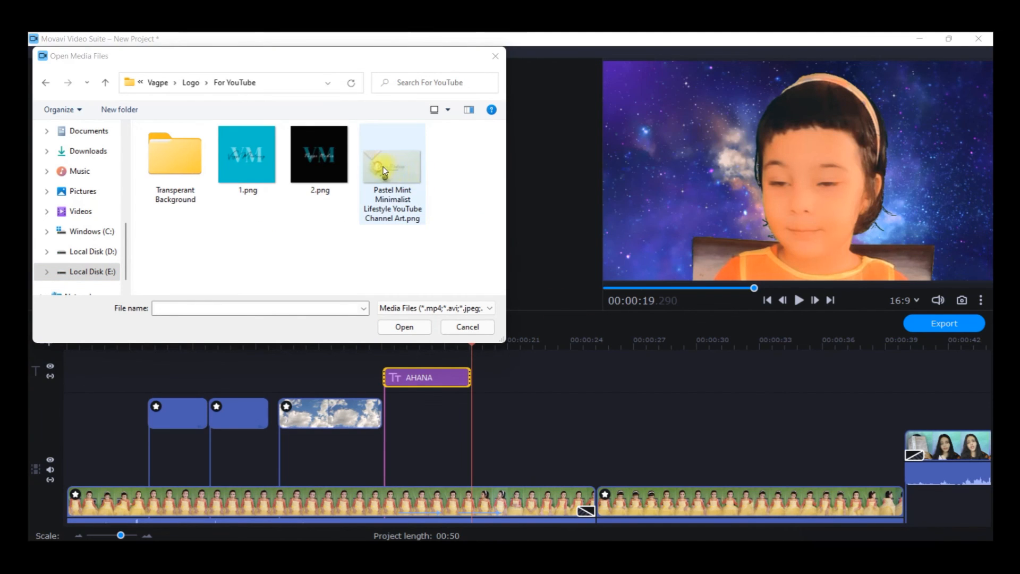
{"action": "left_click", "coordinate": [257, 169]}
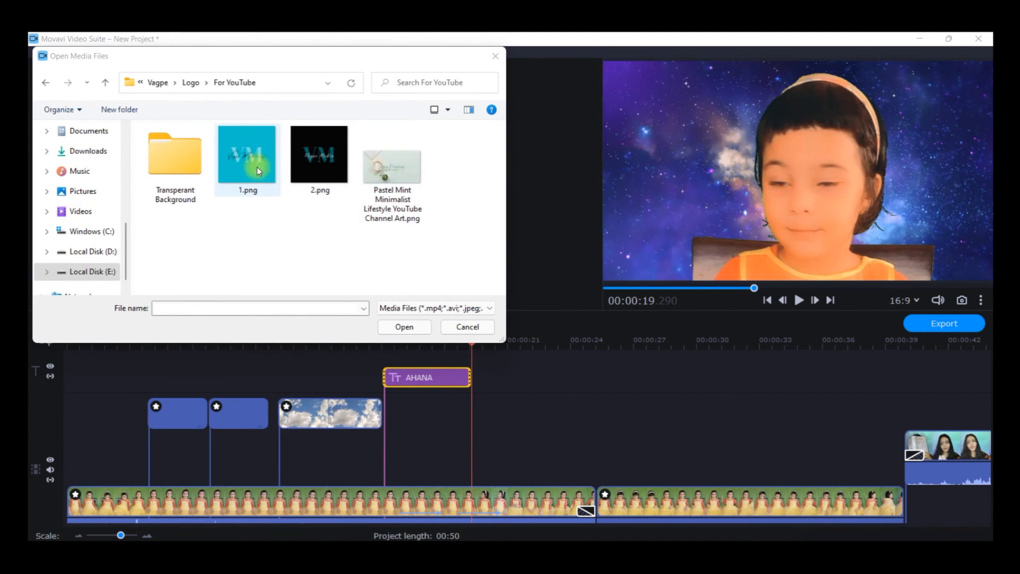
{"action": "left_click", "coordinate": [321, 158]}
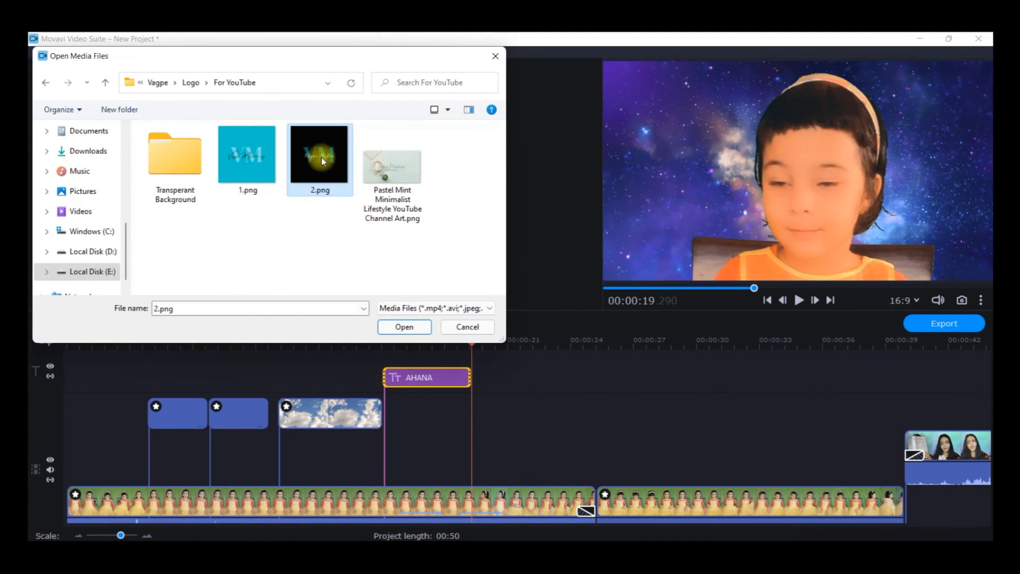
{"action": "left_click", "coordinate": [405, 326]}
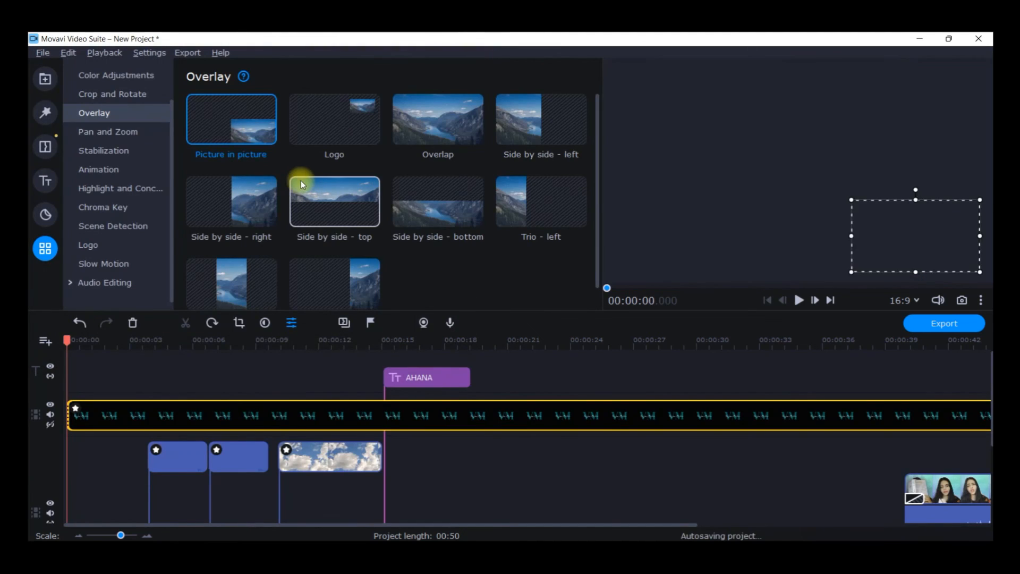
Move the logo image to the frame's upper-right corner and apply the Logo overlay layout to it.
{"action": "left_click_drag", "start_coordinate": [931, 249], "coordinate": [959, 103]}
{"action": "left_click", "coordinate": [334, 121]}
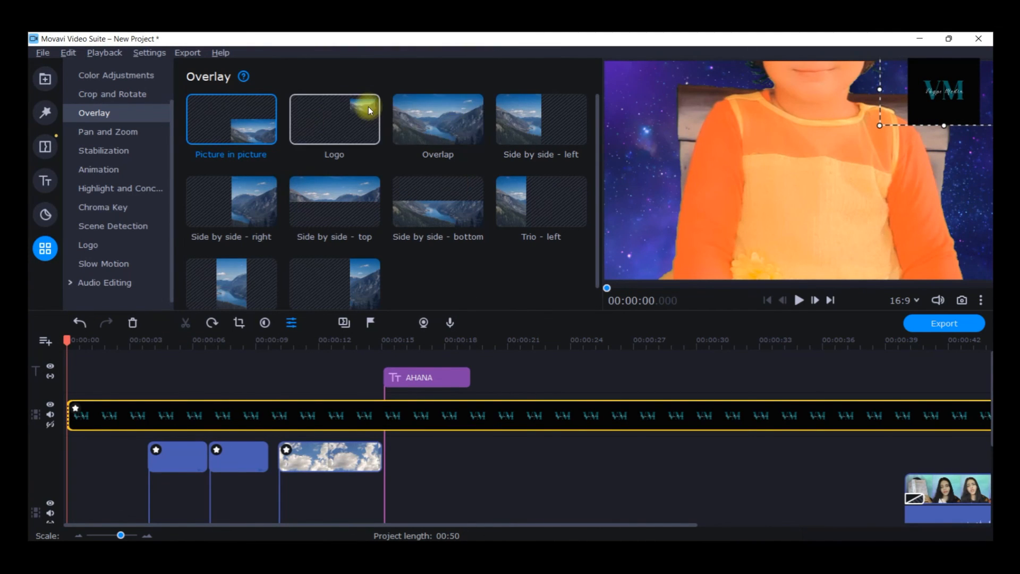
{"action": "left_click_drag", "start_coordinate": [952, 90], "coordinate": [951, 94]}
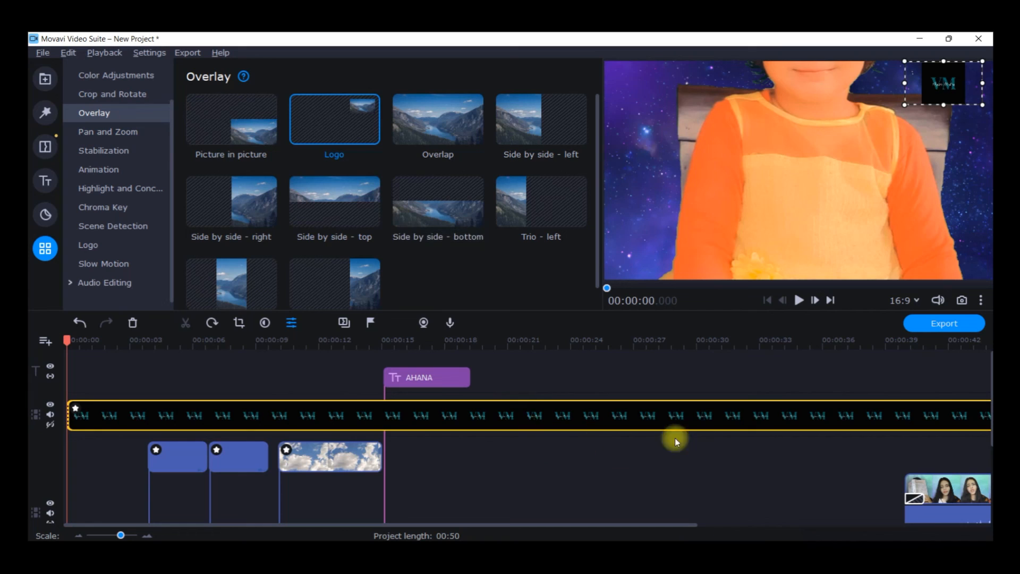
Add the blue thumbs-up Like sticker to the titles track at about 15 seconds, beneath the name title.
{"action": "mouse_move", "coordinate": [122, 536]}
{"action": "left_mouse_down"}
{"action": "mouse_move", "coordinate": [107, 534]}
{"action": "mouse_move", "coordinate": [118, 536]}
{"action": "left_mouse_up"}
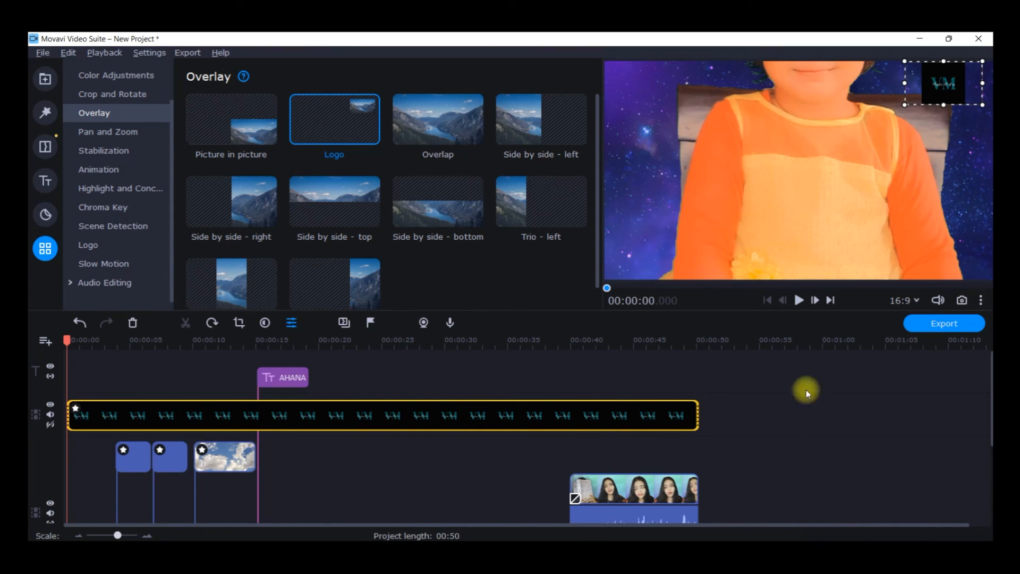
{"action": "scroll", "coordinate": [226, 476], "scroll_direction": "right", "scroll_amount": 1}
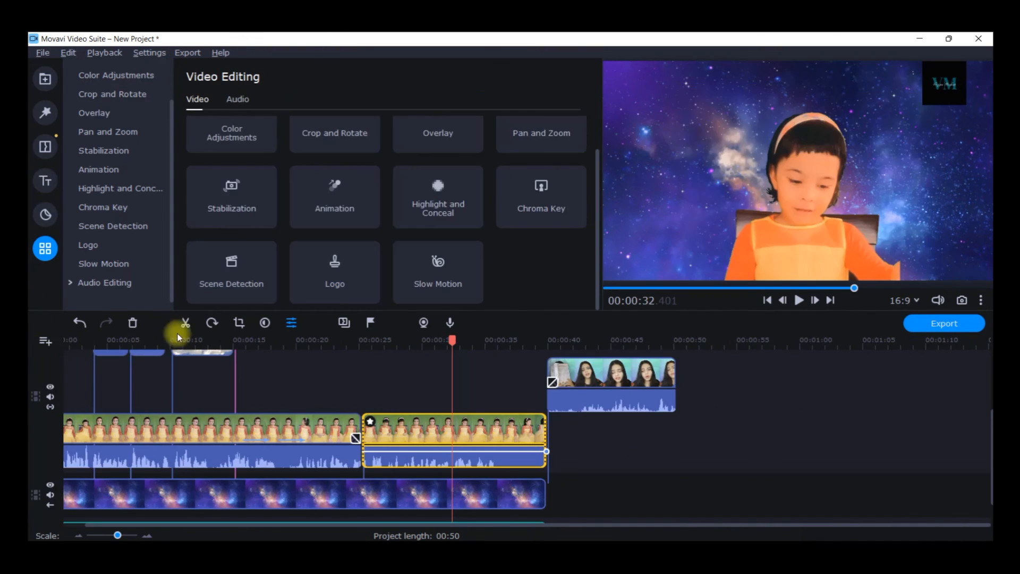
{"action": "left_click", "coordinate": [45, 214]}
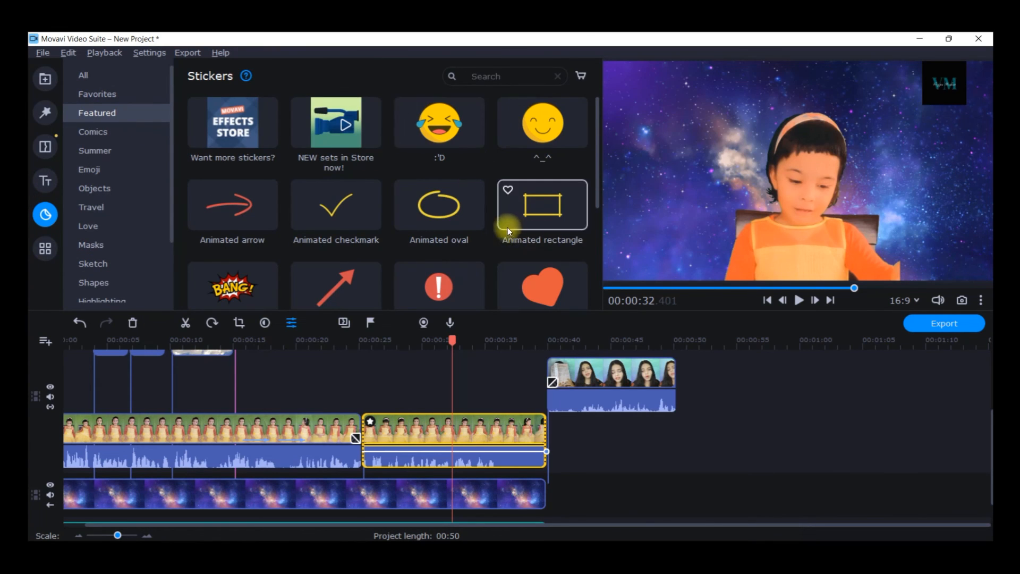
{"action": "left_click", "coordinate": [99, 75]}
{"action": "scroll", "coordinate": [430, 177], "scroll_direction": "down", "scroll_amount": 2}
{"action": "scroll", "coordinate": [428, 177], "scroll_direction": "down", "scroll_amount": 10}
{"action": "scroll", "coordinate": [457, 172], "scroll_direction": "down", "scroll_amount": 8}
{"action": "scroll", "coordinate": [470, 178], "scroll_direction": "down", "scroll_amount": 5}
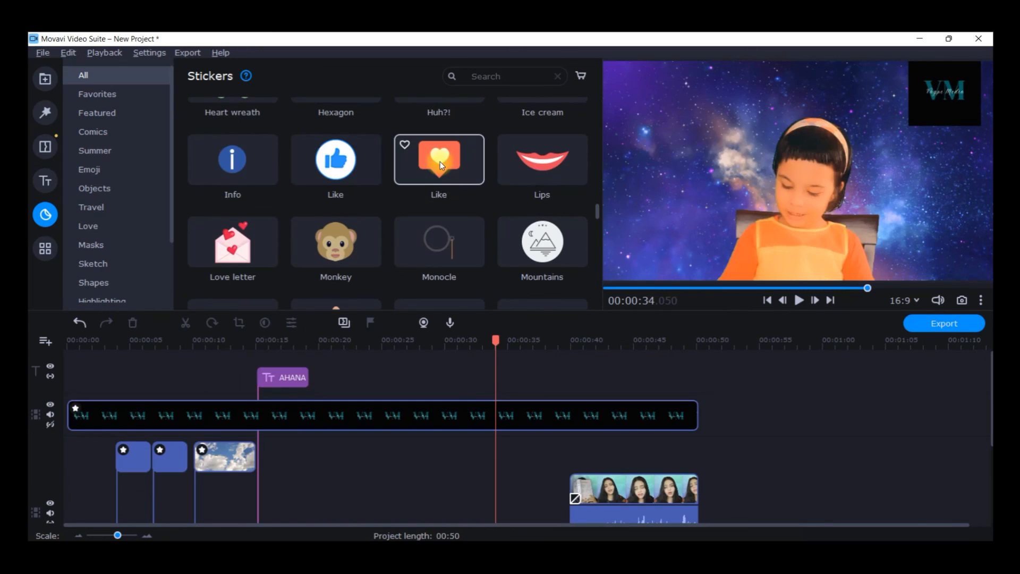
{"action": "left_click_drag", "start_coordinate": [343, 160], "coordinate": [277, 453]}
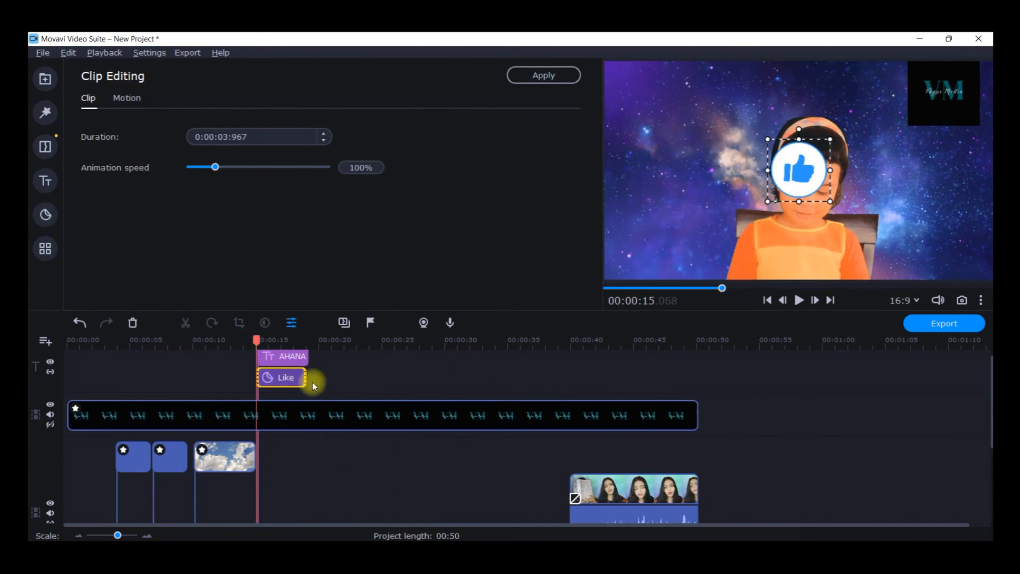
Extend the Like sticker clip to about 37 seconds and move the sticker to the frame's lower-right corner.
{"action": "left_click_drag", "start_coordinate": [303, 377], "coordinate": [601, 422]}
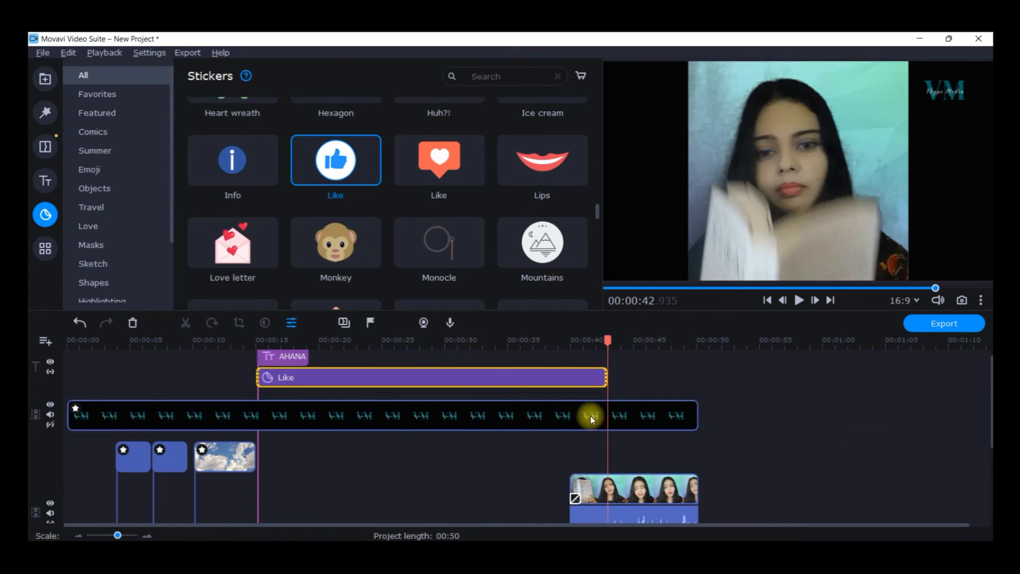
{"action": "left_click_drag", "start_coordinate": [606, 377], "coordinate": [533, 378]}
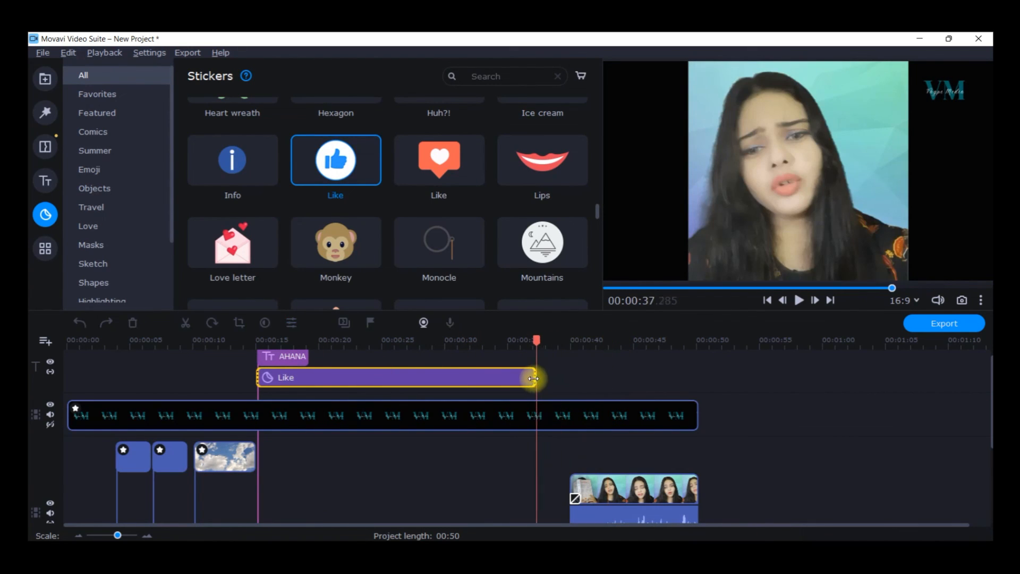
{"action": "left_click_drag", "start_coordinate": [536, 339], "coordinate": [266, 349]}
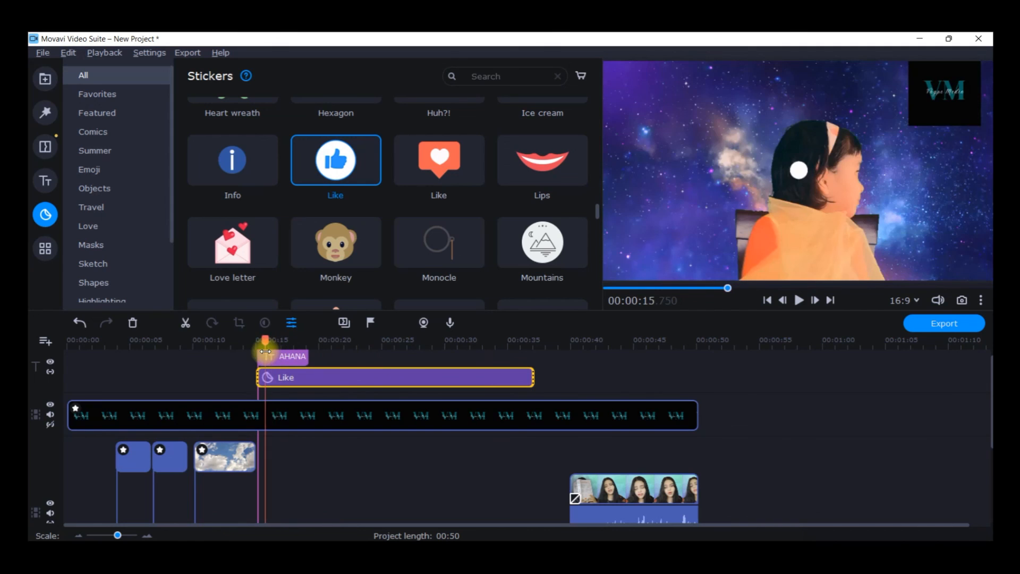
{"action": "double_click", "coordinate": [449, 377]}
{"action": "left_click_drag", "start_coordinate": [803, 173], "coordinate": [950, 250]}
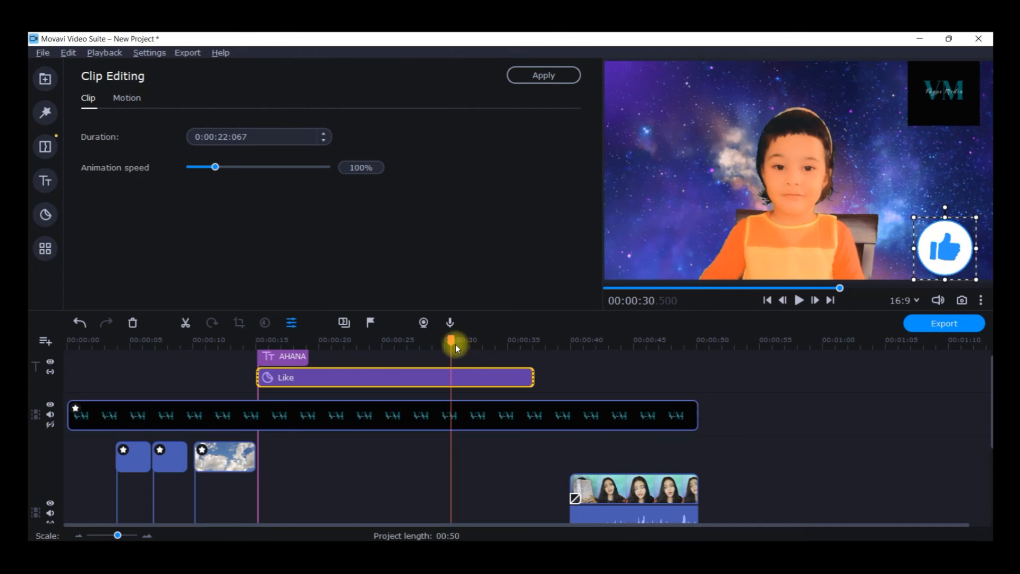
Preview the repositioned Like sticker from its start at about 15 seconds to about 23 seconds.
{"action": "left_click", "coordinate": [306, 345]}
{"action": "left_click", "coordinate": [336, 374]}
{"action": "left_click", "coordinate": [317, 375]}
{"action": "left_click_drag", "start_coordinate": [316, 343], "coordinate": [261, 349]}
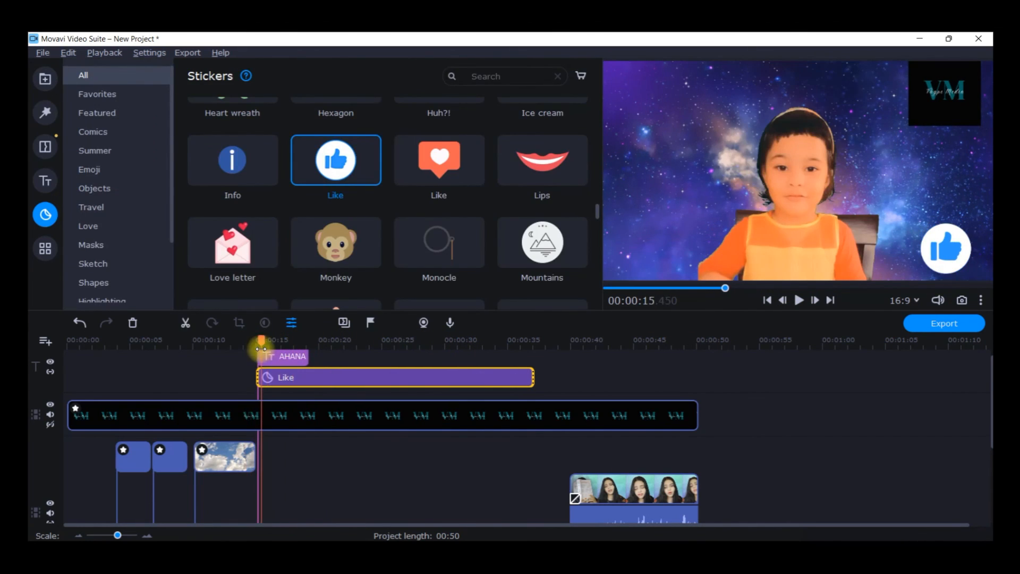
{"action": "left_click", "coordinate": [799, 300]}
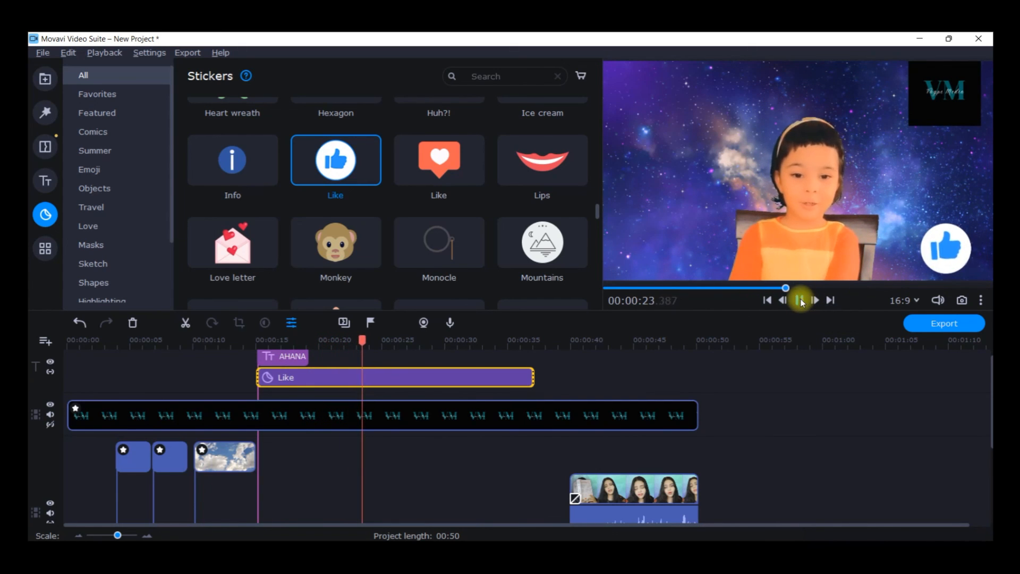
{"action": "left_click", "coordinate": [801, 301]}
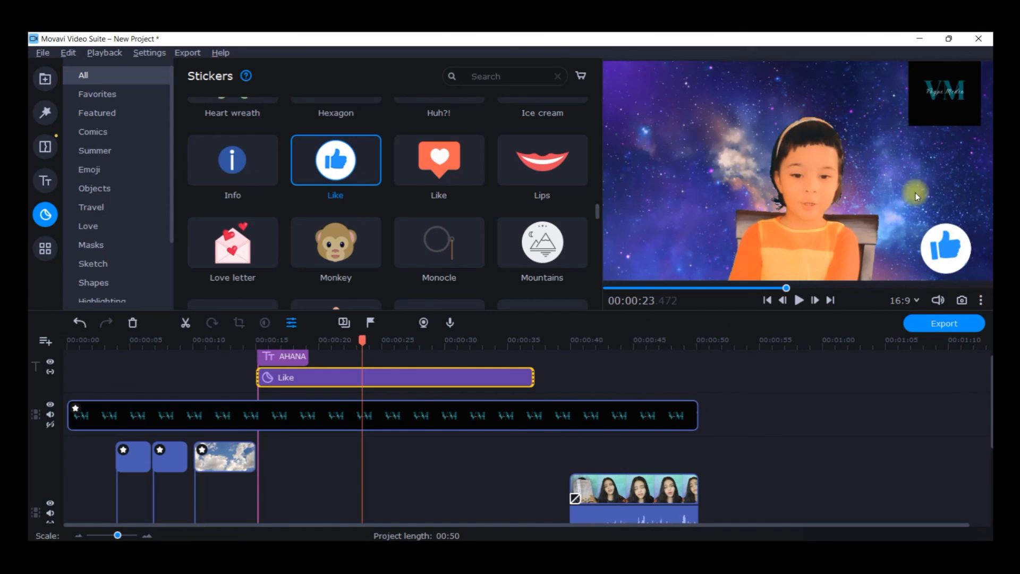